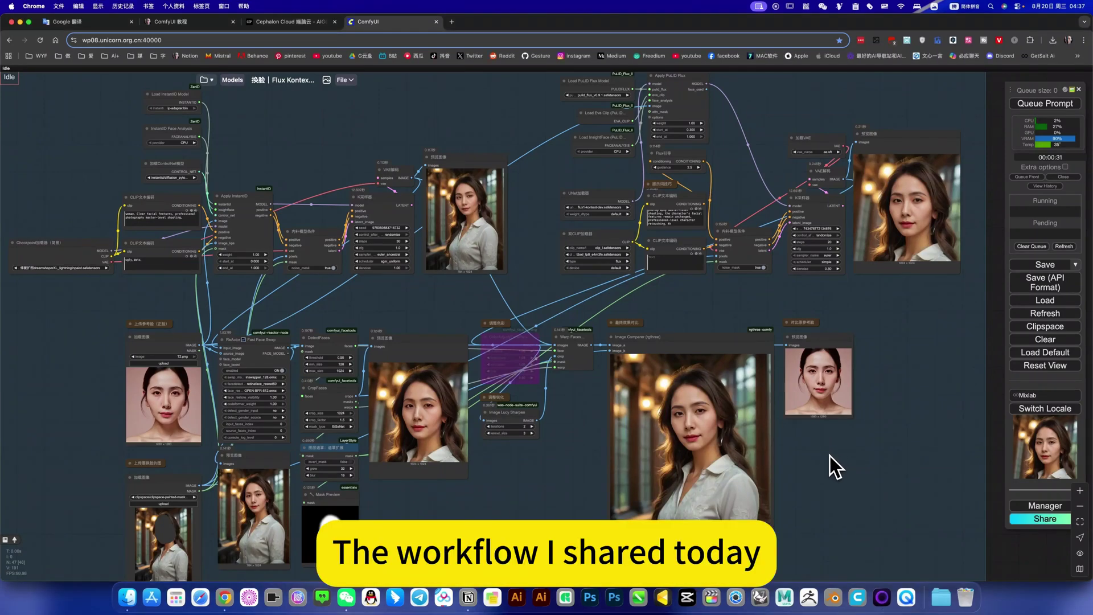
Pan and zoom around the face-swap graph, centring the group and the ReActor node area.
{"action": "left_click_drag", "start_coordinate": [830, 456], "coordinate": [788, 378]}
{"action": "scroll", "coordinate": [767, 383], "scroll_direction": "up", "scroll_amount": 10}
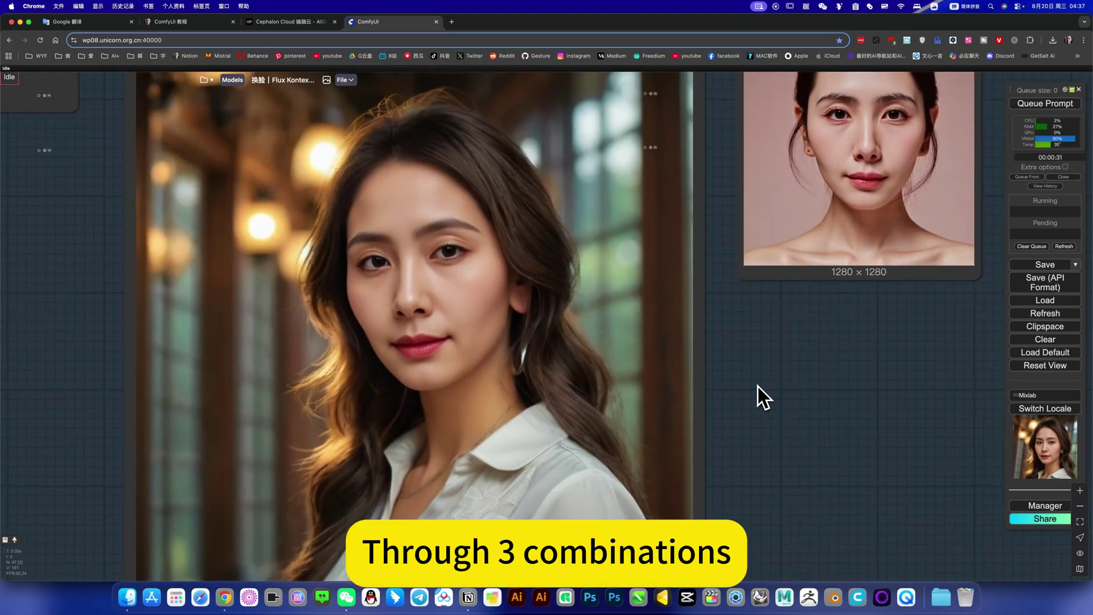
{"action": "scroll", "coordinate": [756, 385], "scroll_direction": "down", "scroll_amount": 3}
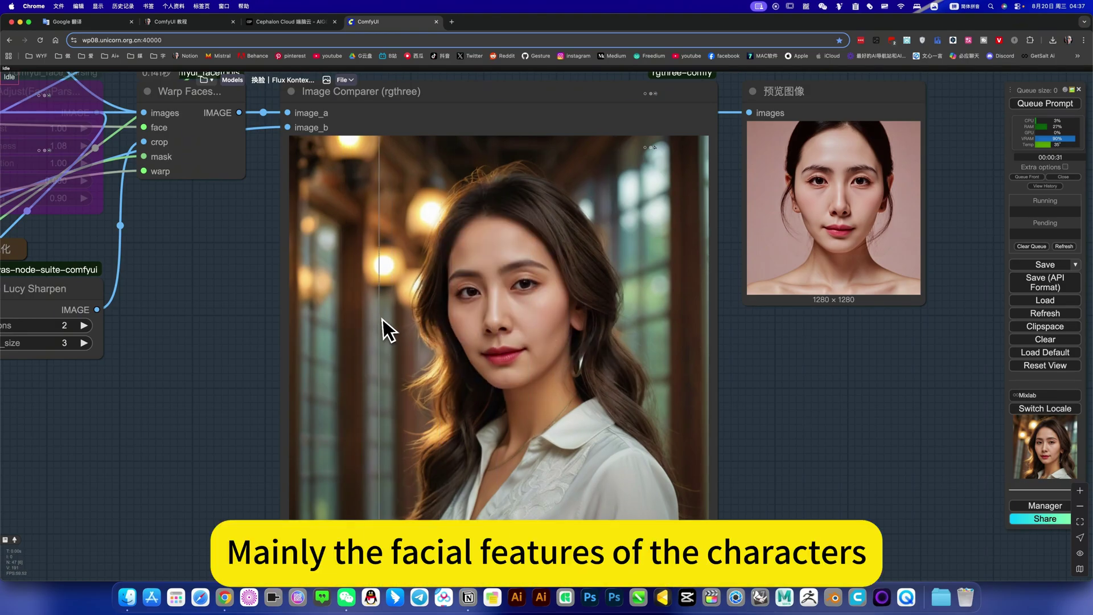
{"action": "scroll", "coordinate": [382, 320], "scroll_direction": "down", "scroll_amount": 10}
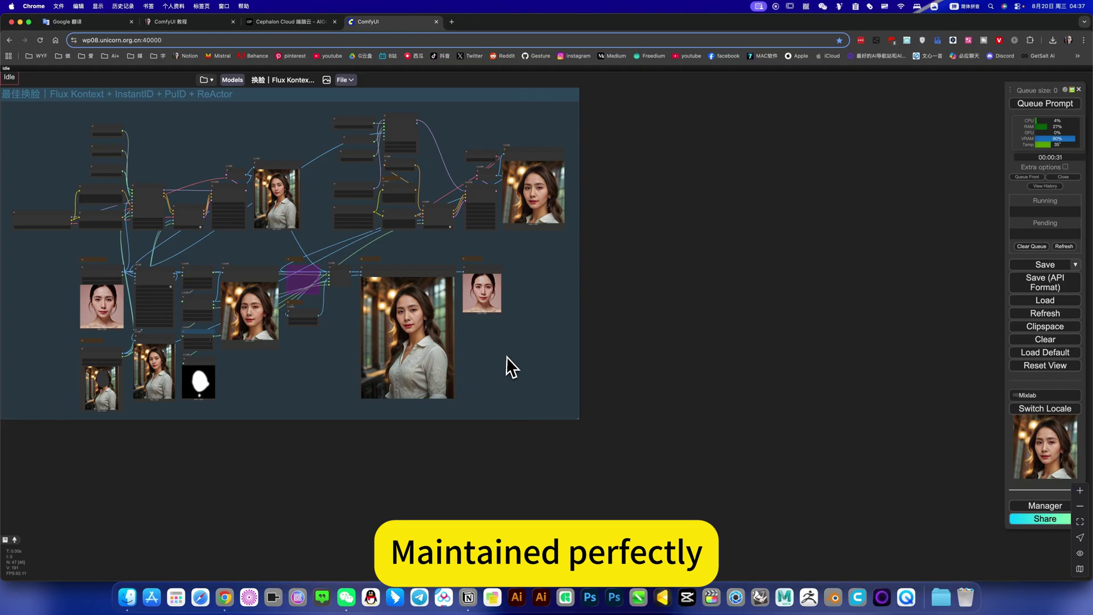
{"action": "left_click_drag", "start_coordinate": [508, 357], "coordinate": [774, 408]}
{"action": "scroll", "coordinate": [512, 227], "scroll_direction": "up", "scroll_amount": 8}
{"action": "scroll", "coordinate": [579, 258], "scroll_direction": "up", "scroll_amount": 10}
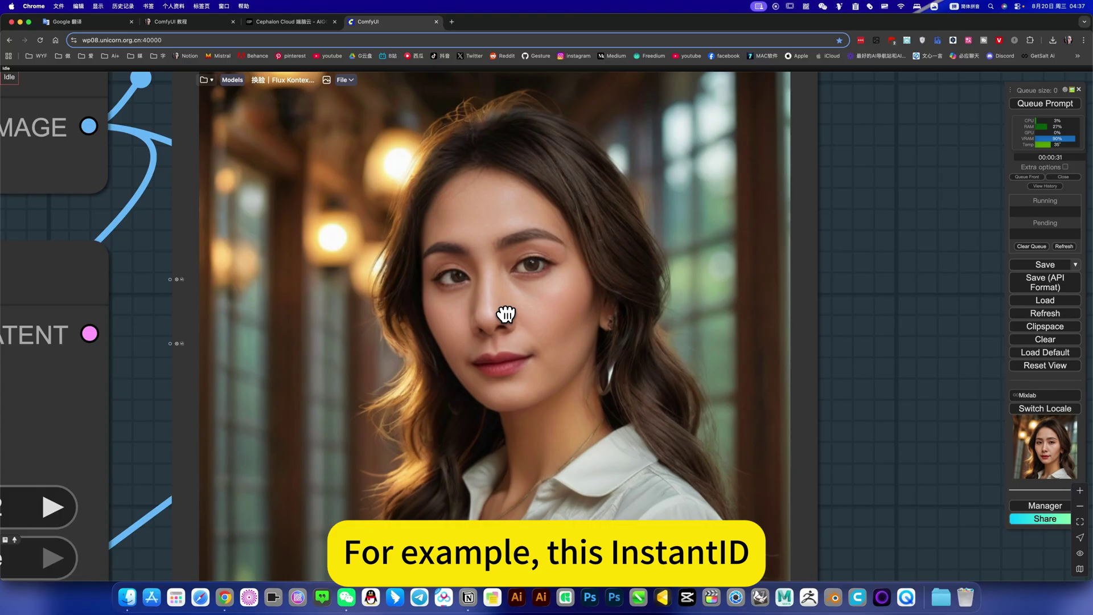
{"action": "scroll", "coordinate": [506, 313], "scroll_direction": "down", "scroll_amount": 2}
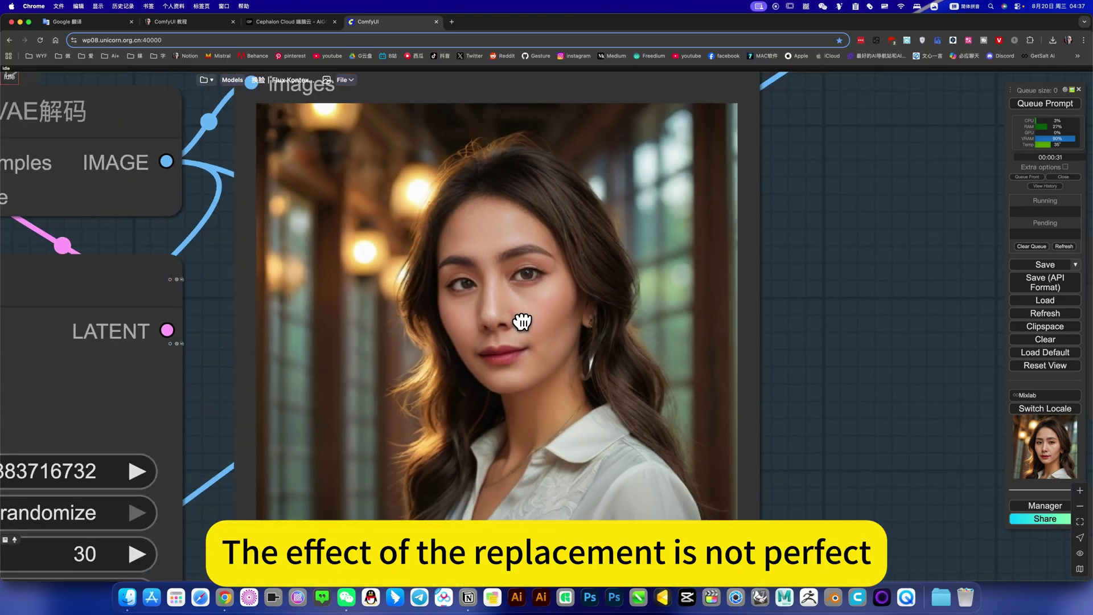
{"action": "scroll", "coordinate": [522, 322], "scroll_direction": "down", "scroll_amount": 15}
{"action": "scroll", "coordinate": [566, 325], "scroll_direction": "up", "scroll_amount": 5}
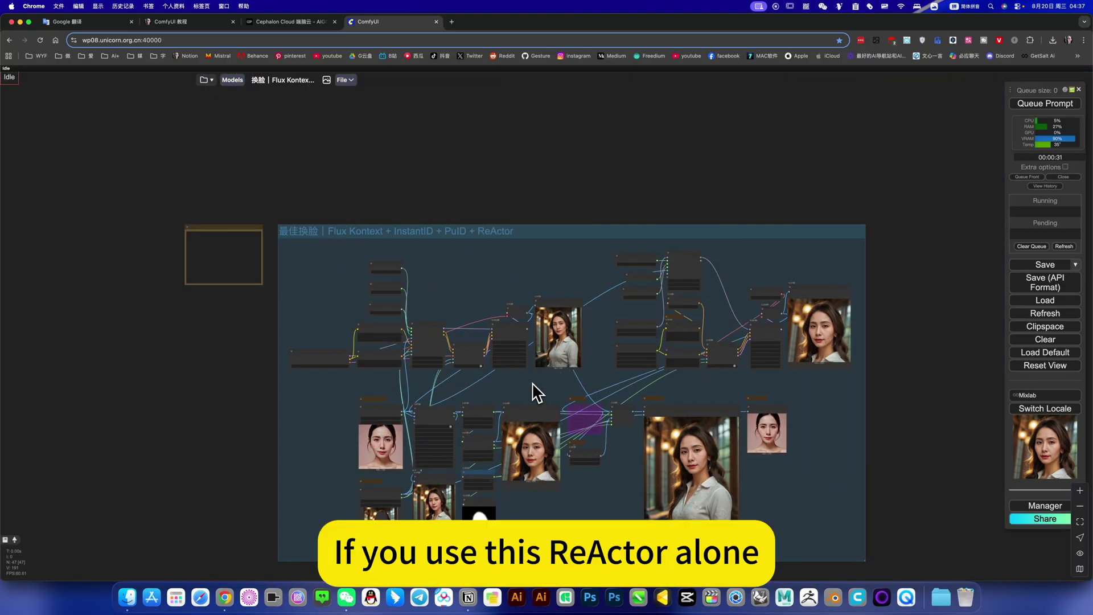
{"action": "left_click_drag", "start_coordinate": [531, 381], "coordinate": [602, 256]}
{"action": "scroll", "coordinate": [515, 296], "scroll_direction": "up", "scroll_amount": 12}
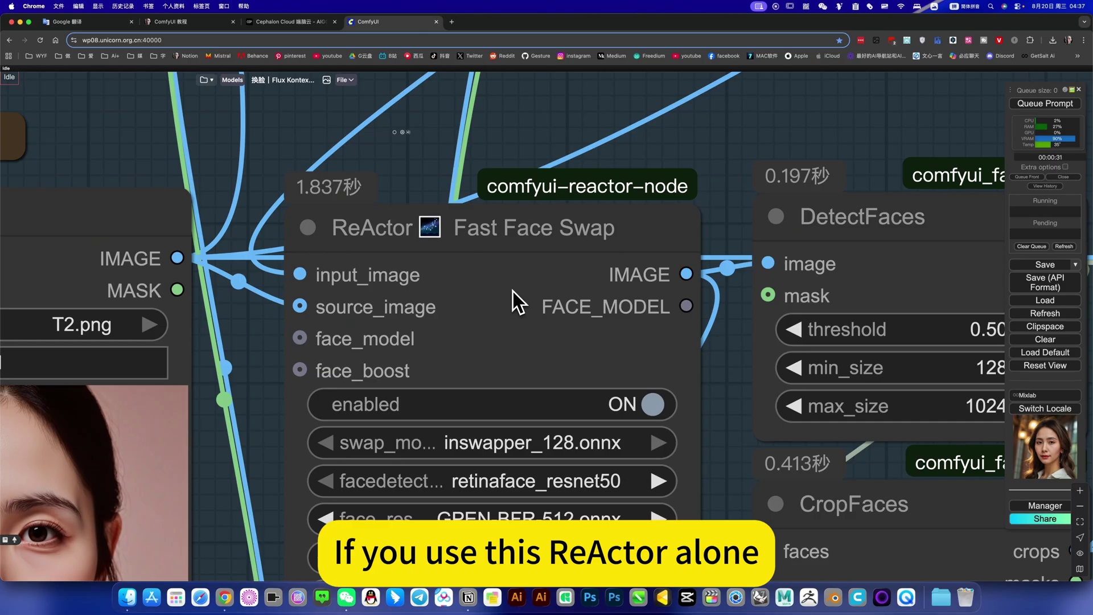
{"action": "scroll", "coordinate": [393, 248], "scroll_direction": "down", "scroll_amount": 12}
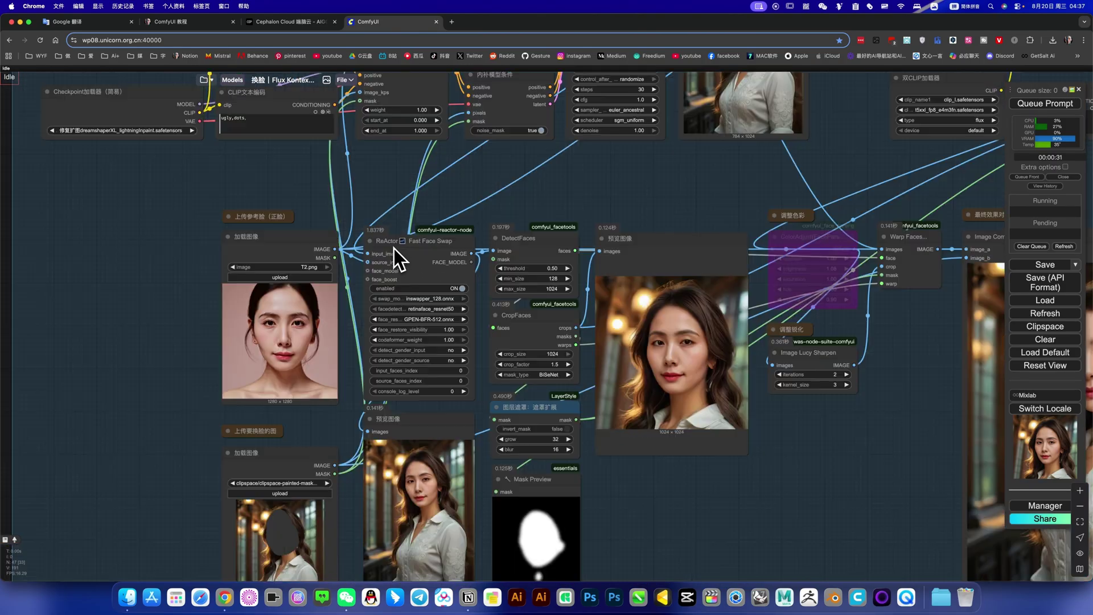
{"action": "scroll", "coordinate": [426, 466], "scroll_direction": "up", "scroll_amount": 10}
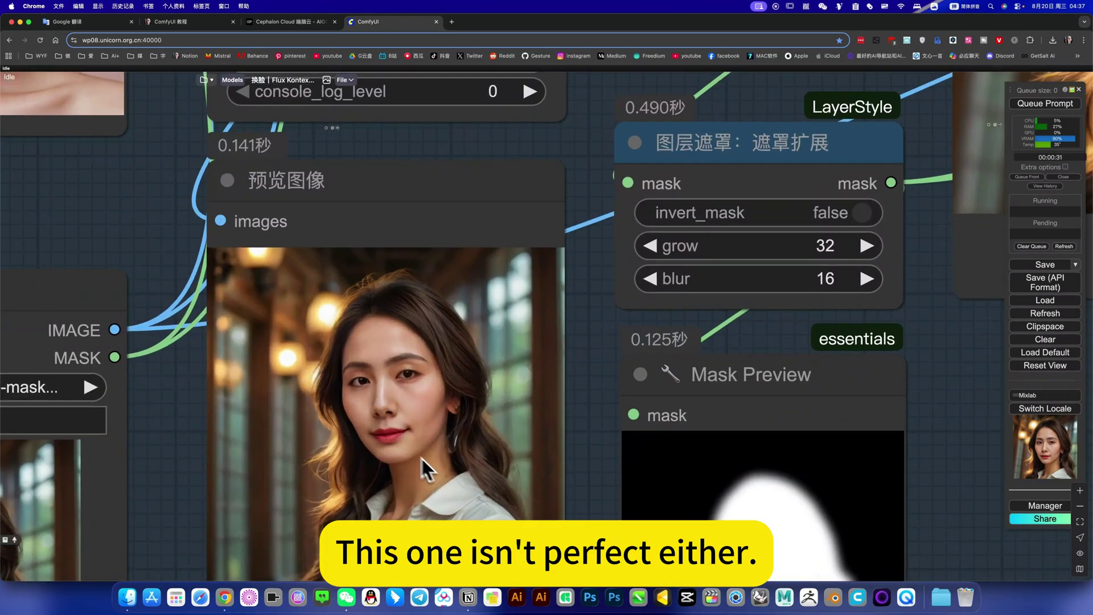
{"action": "scroll", "coordinate": [404, 433], "scroll_direction": "up", "scroll_amount": 5}
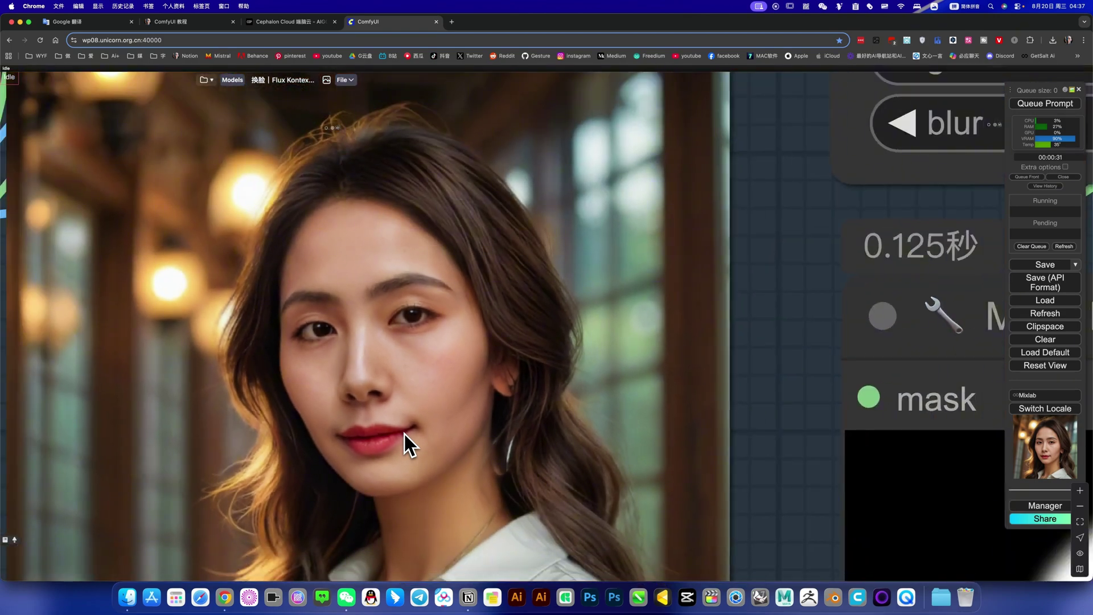
{"action": "scroll", "coordinate": [439, 418], "scroll_direction": "down", "scroll_amount": 10}
{"action": "scroll", "coordinate": [441, 418], "scroll_direction": "up", "scroll_amount": 5}
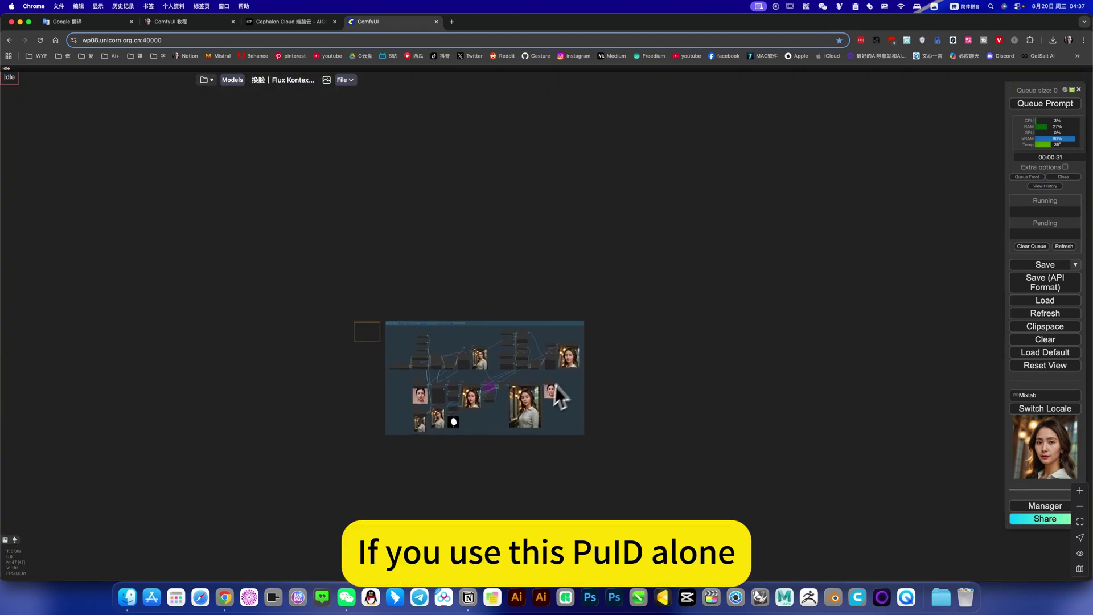
{"action": "scroll", "coordinate": [562, 347], "scroll_direction": "up", "scroll_amount": 5}
Survey the sampler, previews, model loaders, comparison output and final colour/sharpen nodes, then show the whole workflow.
{"action": "left_click_drag", "start_coordinate": [404, 276], "coordinate": [591, 222]}
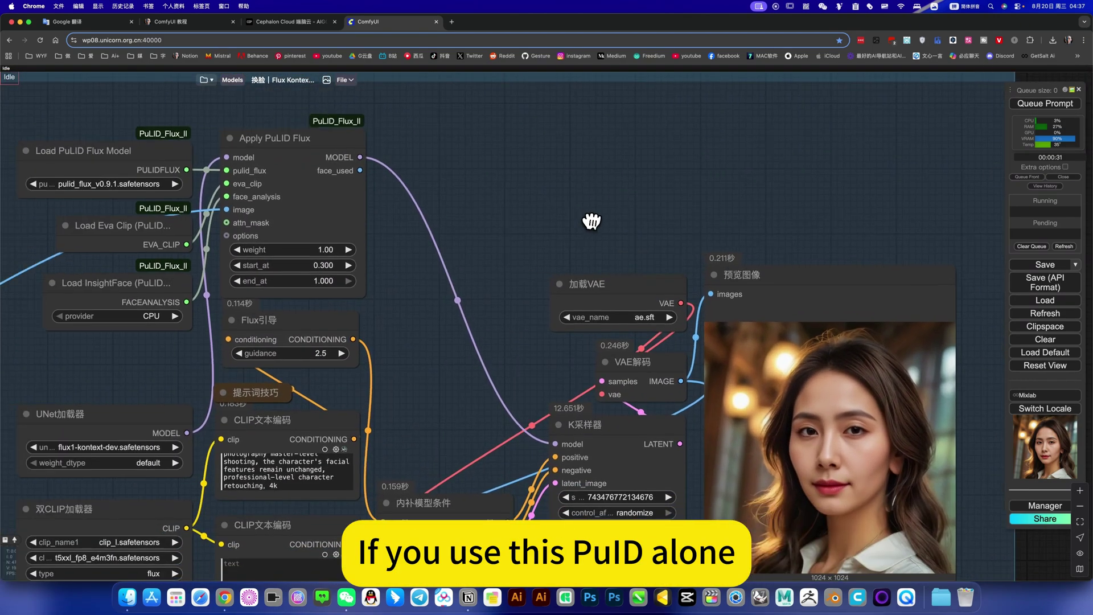
{"action": "scroll", "coordinate": [456, 407], "scroll_direction": "down", "scroll_amount": 3}
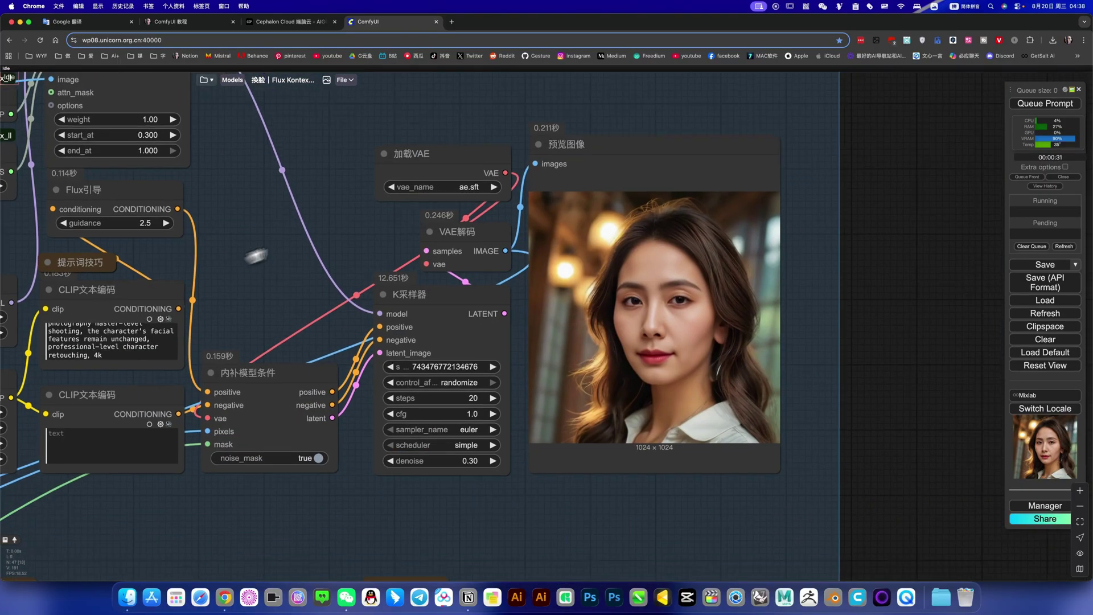
{"action": "left_click_drag", "start_coordinate": [455, 407], "coordinate": [615, 393]}
{"action": "scroll", "coordinate": [461, 316], "scroll_direction": "up", "scroll_amount": 3}
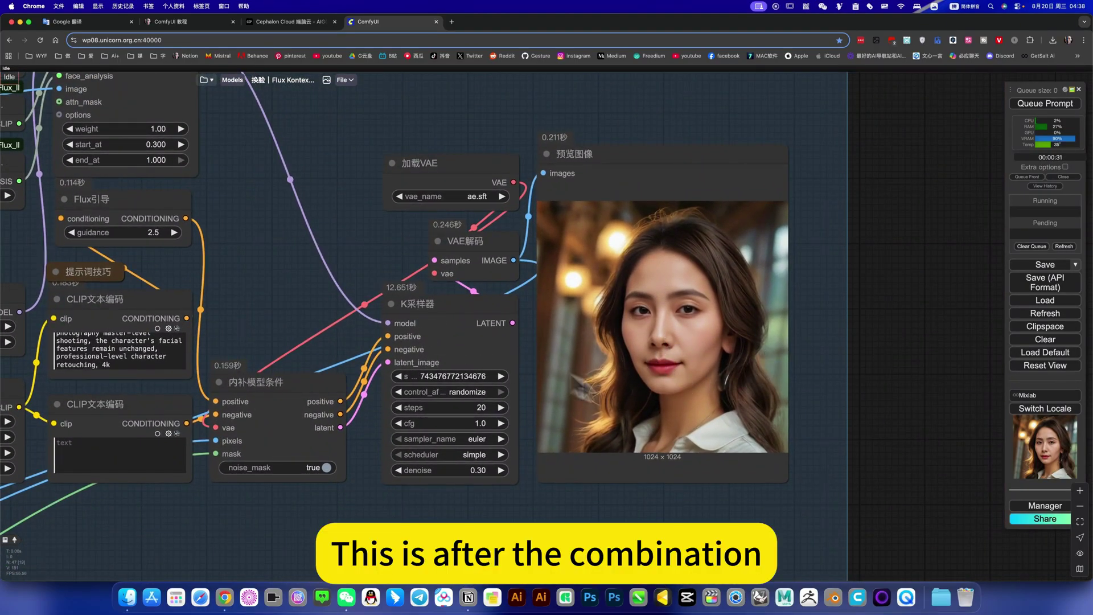
{"action": "left_click_drag", "start_coordinate": [275, 303], "coordinate": [710, 280]}
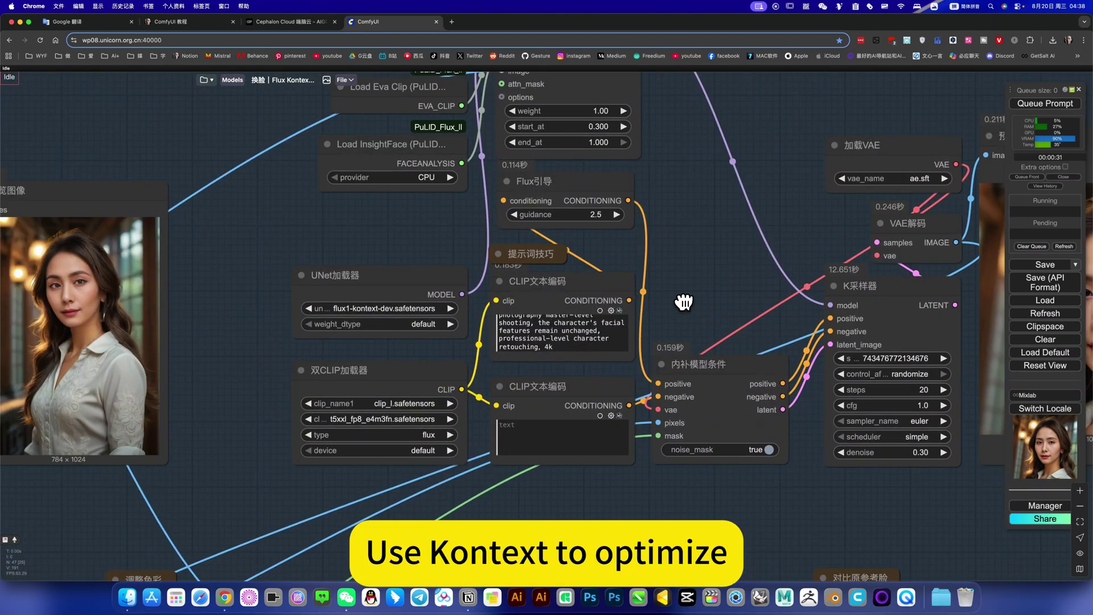
{"action": "scroll", "coordinate": [683, 302], "scroll_direction": "down", "scroll_amount": 5}
{"action": "scroll", "coordinate": [691, 398], "scroll_direction": "up", "scroll_amount": 8}
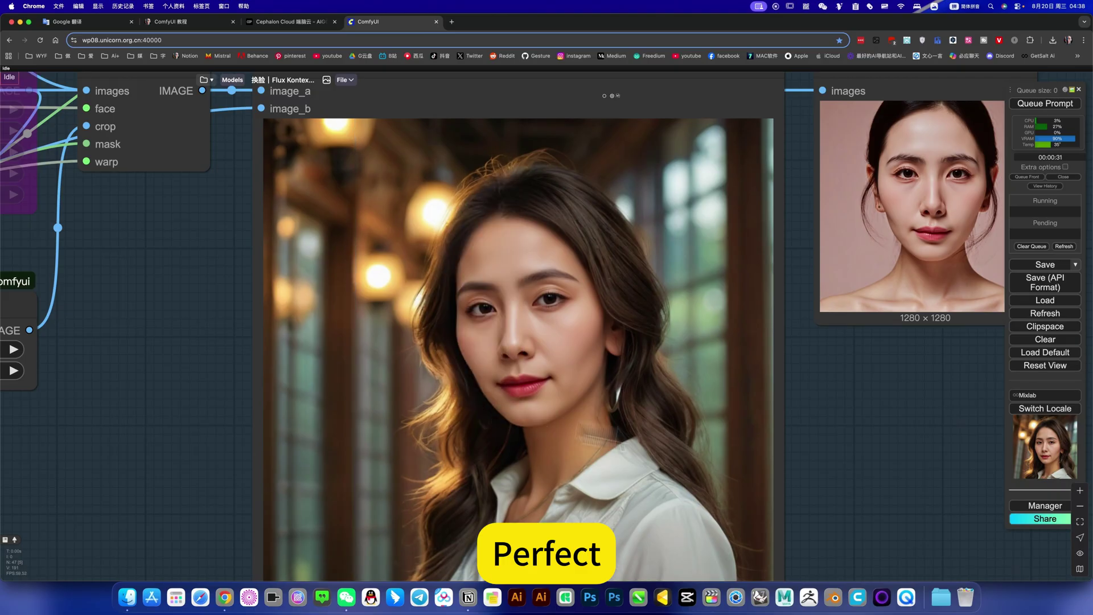
{"action": "left_click_drag", "start_coordinate": [941, 429], "coordinate": [834, 439]}
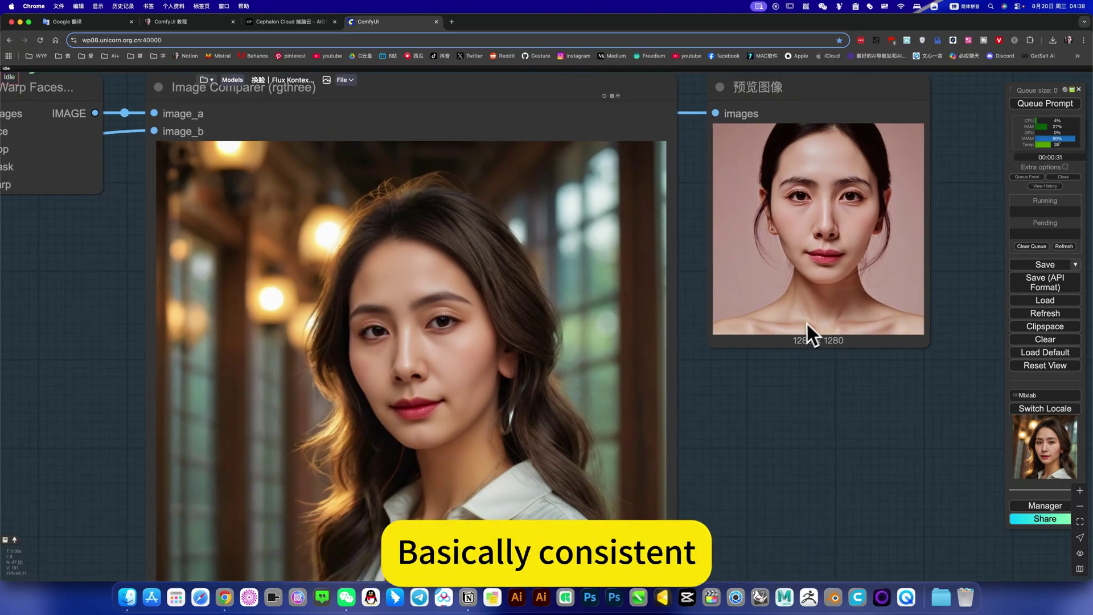
{"action": "scroll", "coordinate": [798, 332], "scroll_direction": "down", "scroll_amount": 3}
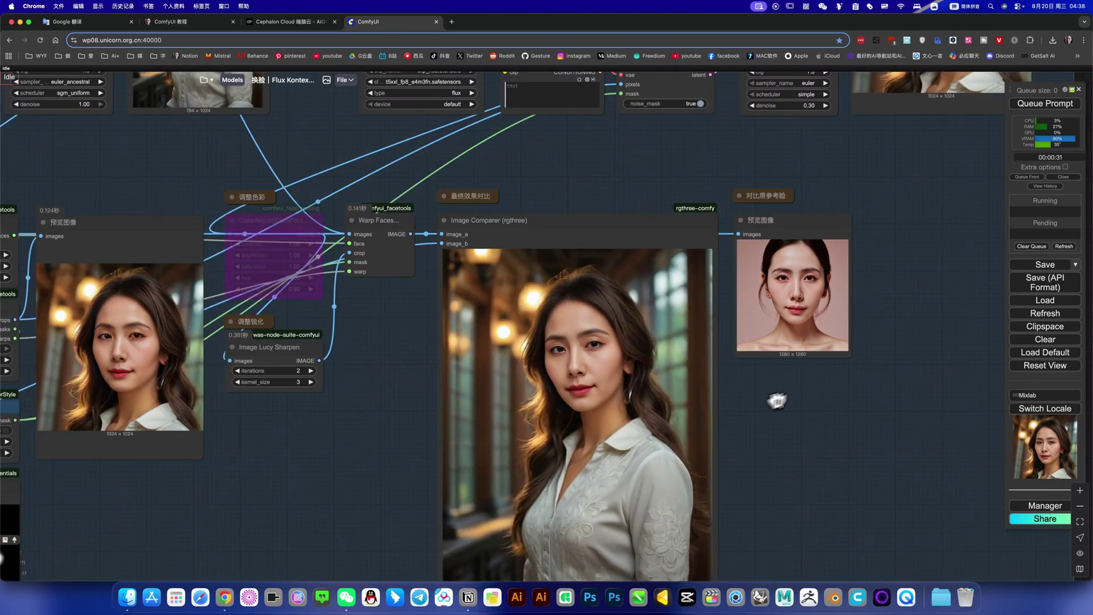
{"action": "left_click_drag", "start_coordinate": [786, 392], "coordinate": [837, 392]}
{"action": "scroll", "coordinate": [838, 398], "scroll_direction": "down", "scroll_amount": 1}
{"action": "scroll", "coordinate": [836, 398], "scroll_direction": "down", "scroll_amount": 3}
{"action": "left_click_drag", "start_coordinate": [512, 469], "coordinate": [590, 468]}
{"action": "left_click_drag", "start_coordinate": [520, 245], "coordinate": [471, 281]}
{"action": "scroll", "coordinate": [471, 281], "scroll_direction": "down", "scroll_amount": 3}
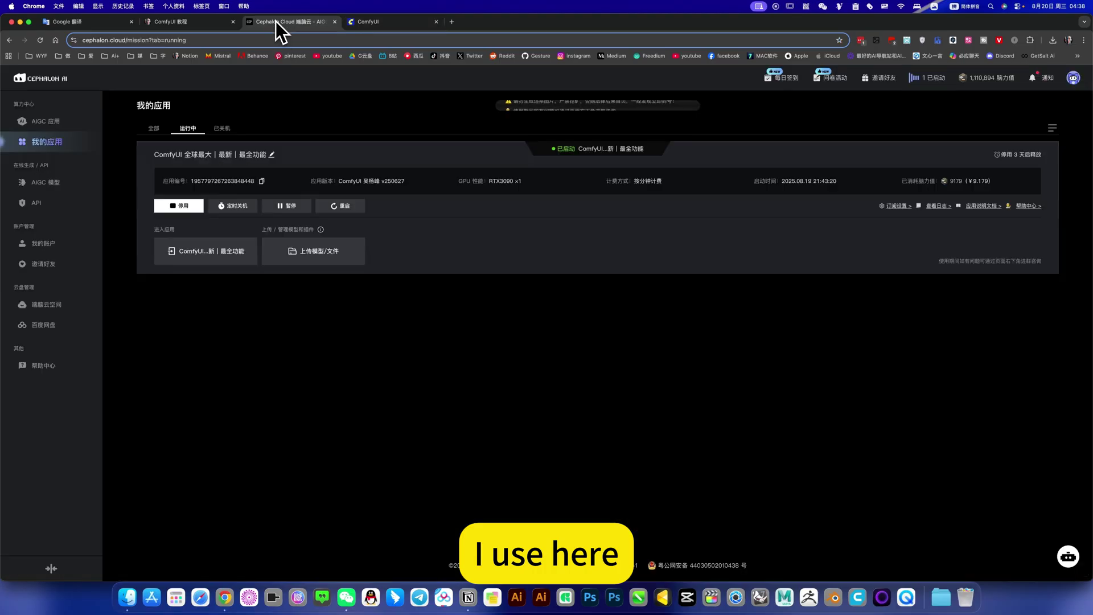
Glance at the Cephalon Cloud AIGC app gallery and return to ComfyUI.
{"action": "left_click", "coordinate": [278, 21]}
{"action": "left_click", "coordinate": [62, 125]}
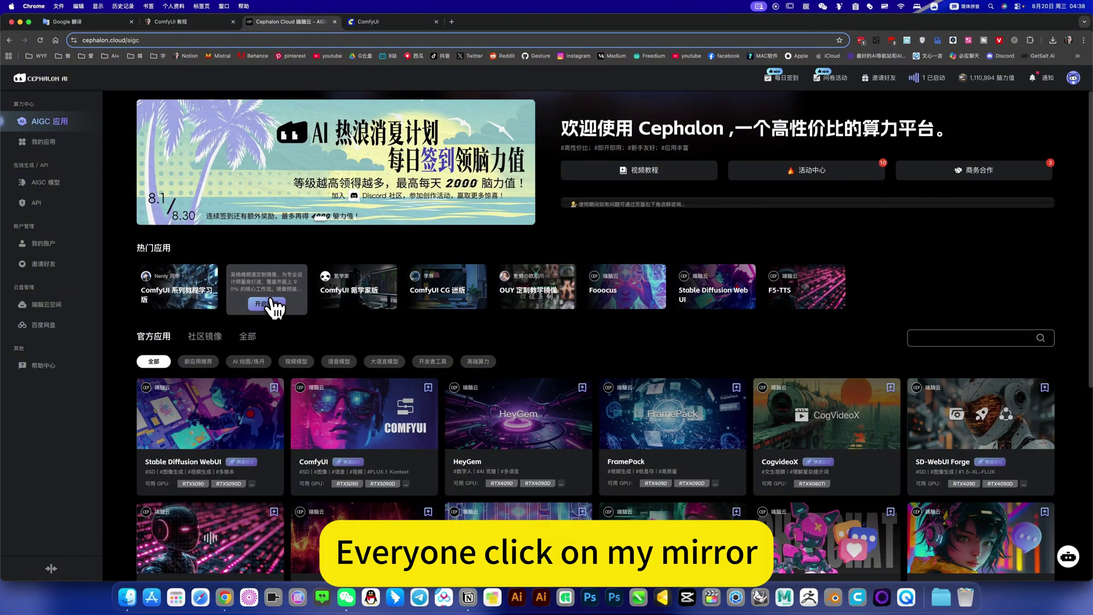
{"action": "left_click", "coordinate": [381, 23]}
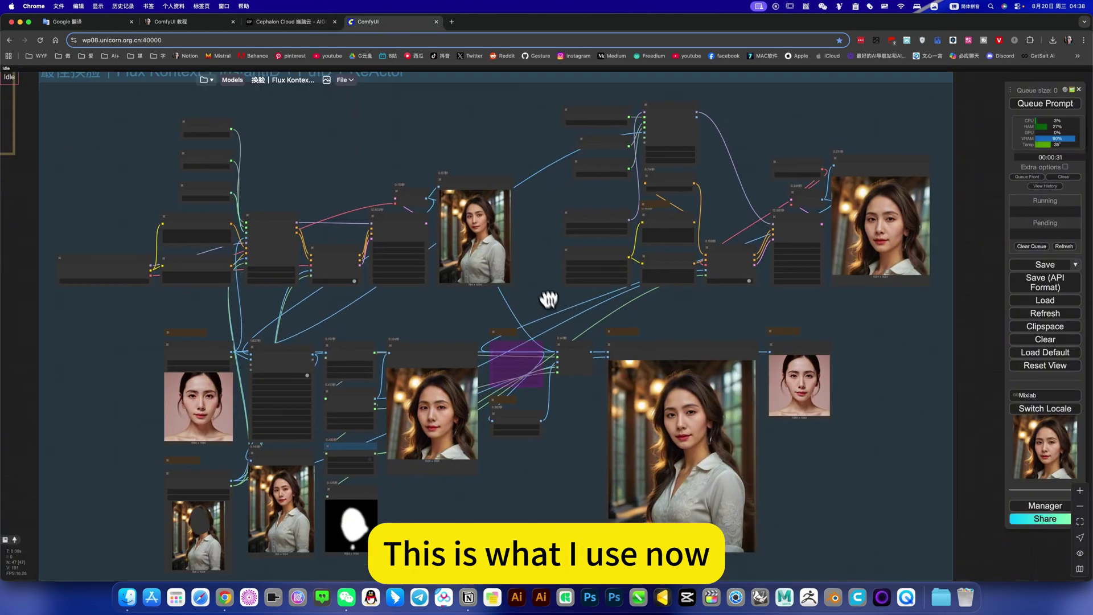
Zoom the canvas and open the Workspace list of saved workflows.
{"action": "scroll", "coordinate": [551, 306], "scroll_direction": "down", "scroll_amount": 8}
{"action": "scroll", "coordinate": [551, 308], "scroll_direction": "up", "scroll_amount": 3}
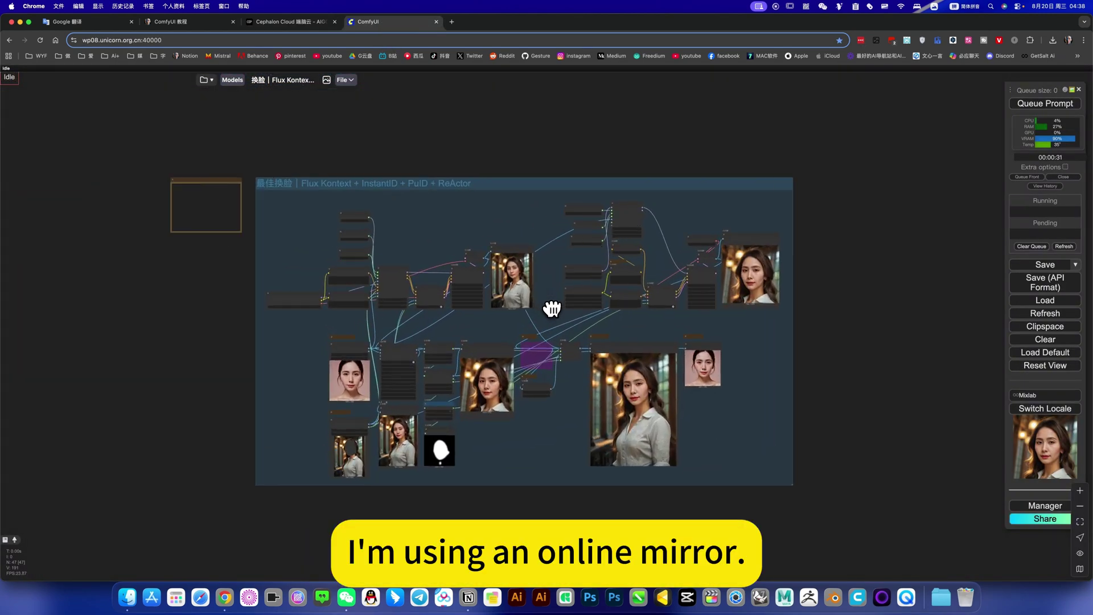
{"action": "scroll", "coordinate": [551, 308], "scroll_direction": "up", "scroll_amount": 1}
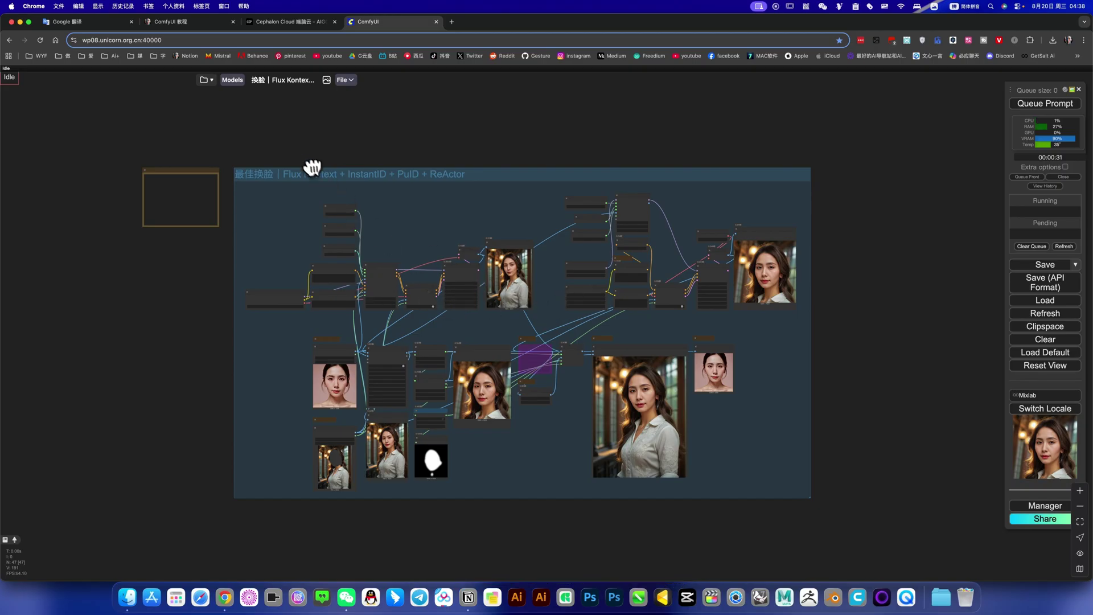
{"action": "left_click", "coordinate": [206, 80]}
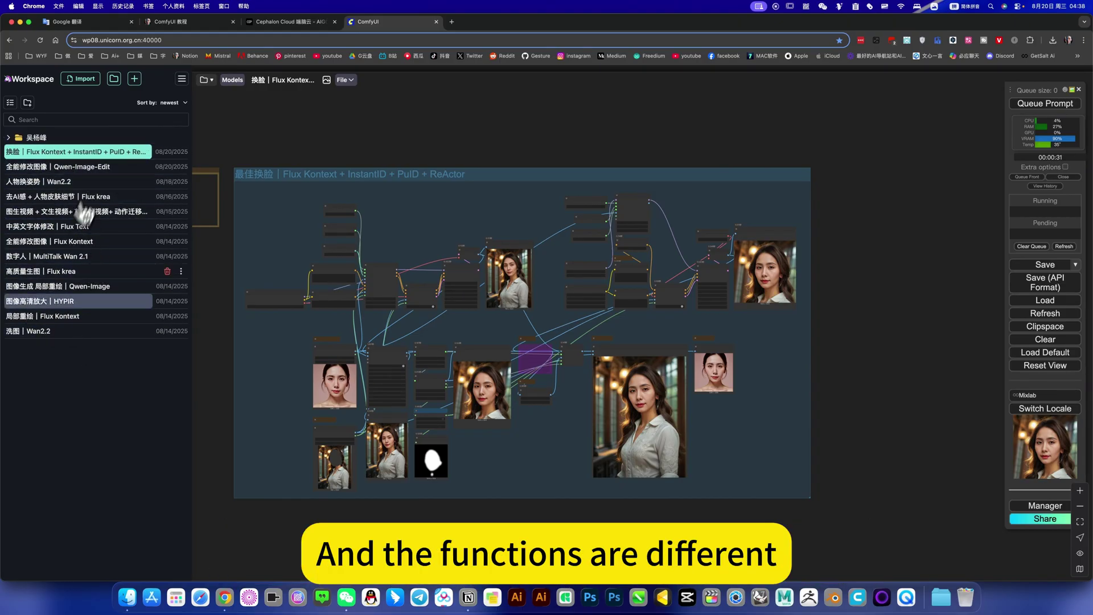
Expand the user folder, browse the 图像类 workflows, then collapse 图像类 again.
{"action": "left_click", "coordinate": [13, 138]}
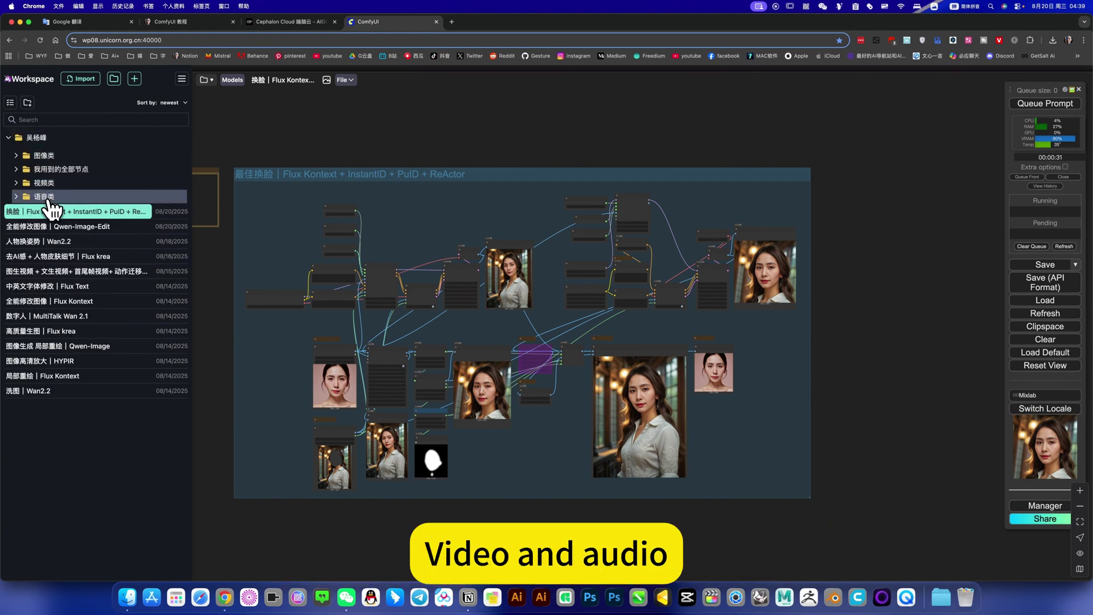
{"action": "left_click", "coordinate": [17, 155]}
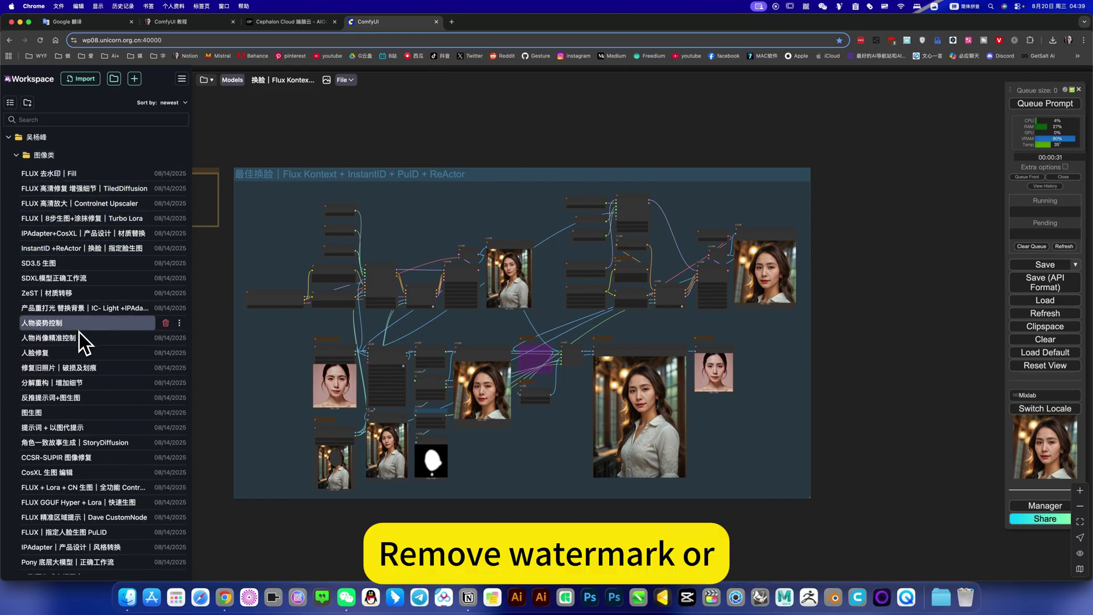
{"action": "scroll", "coordinate": [78, 336], "scroll_direction": "down", "scroll_amount": 10}
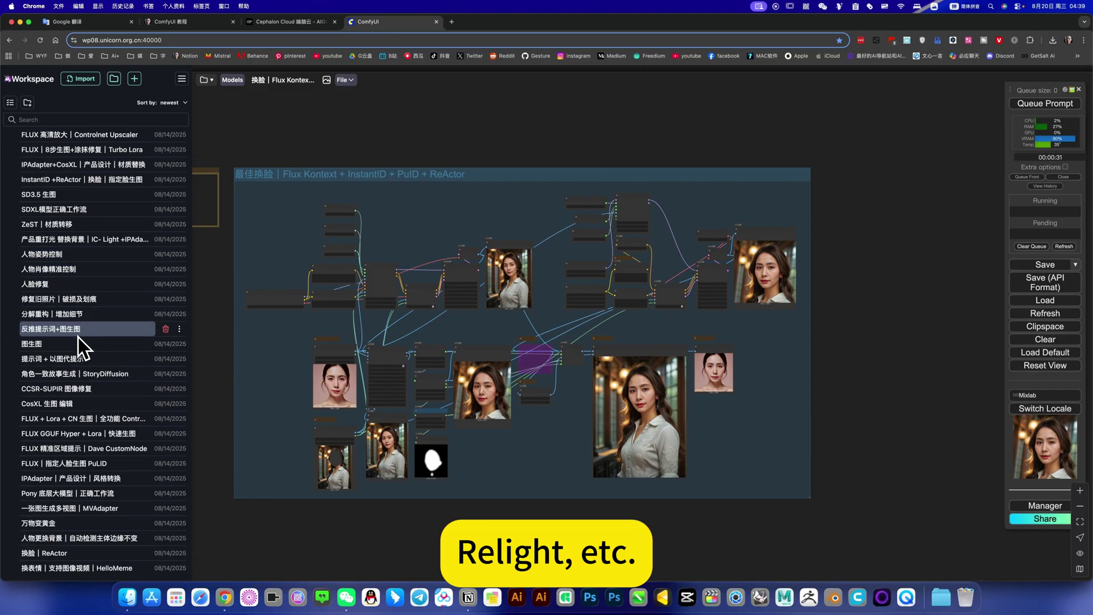
{"action": "scroll", "coordinate": [78, 337], "scroll_direction": "down", "scroll_amount": 13}
{"action": "scroll", "coordinate": [77, 337], "scroll_direction": "up", "scroll_amount": 20}
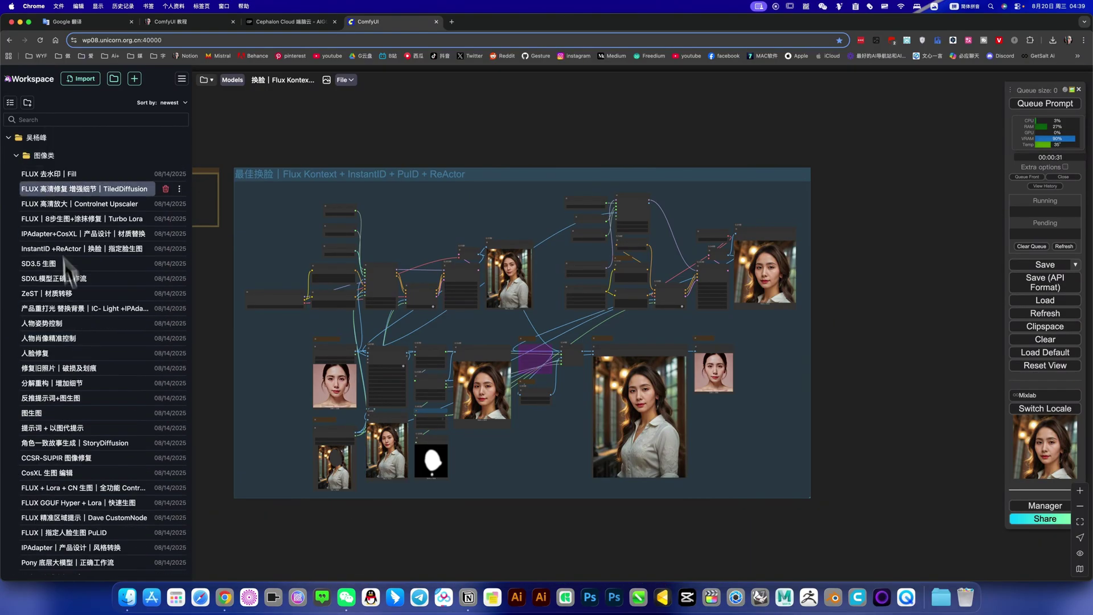
{"action": "left_click", "coordinate": [19, 157]}
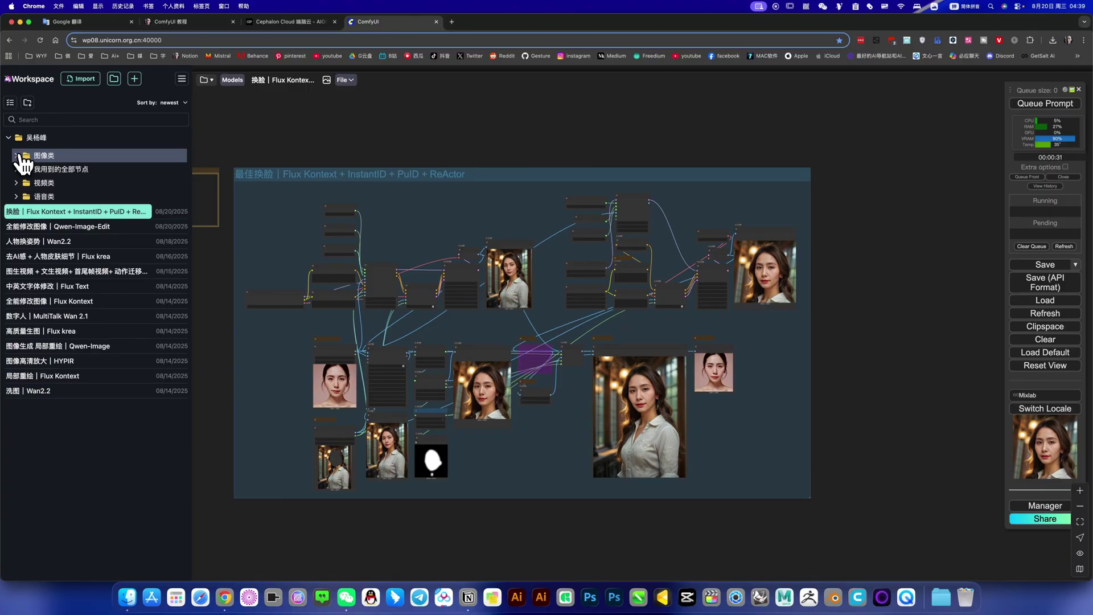
{"action": "left_click", "coordinate": [21, 184]}
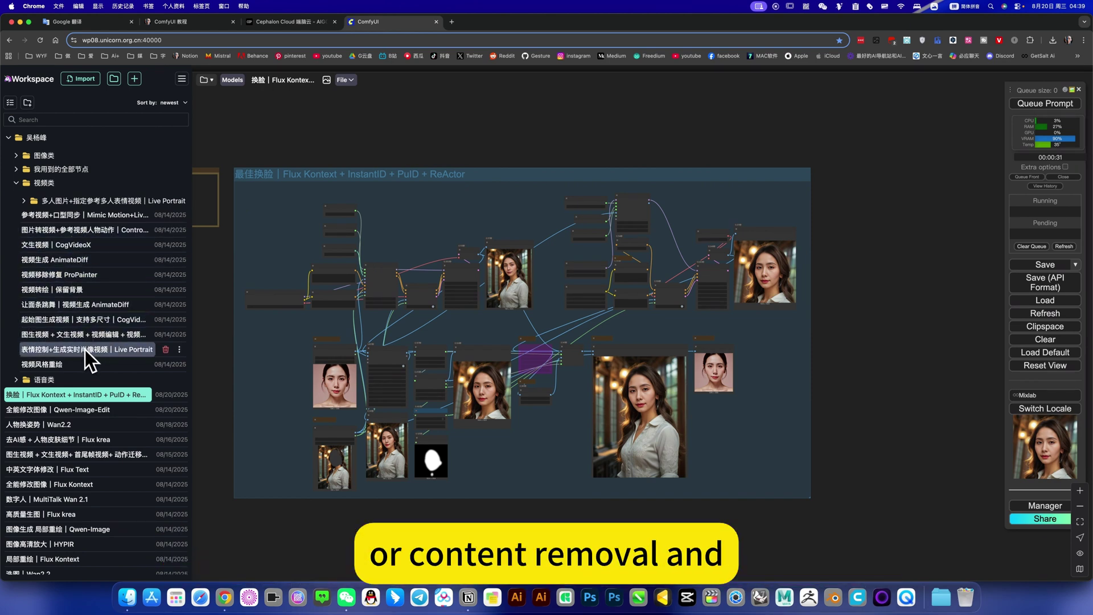
{"action": "left_click", "coordinate": [17, 183]}
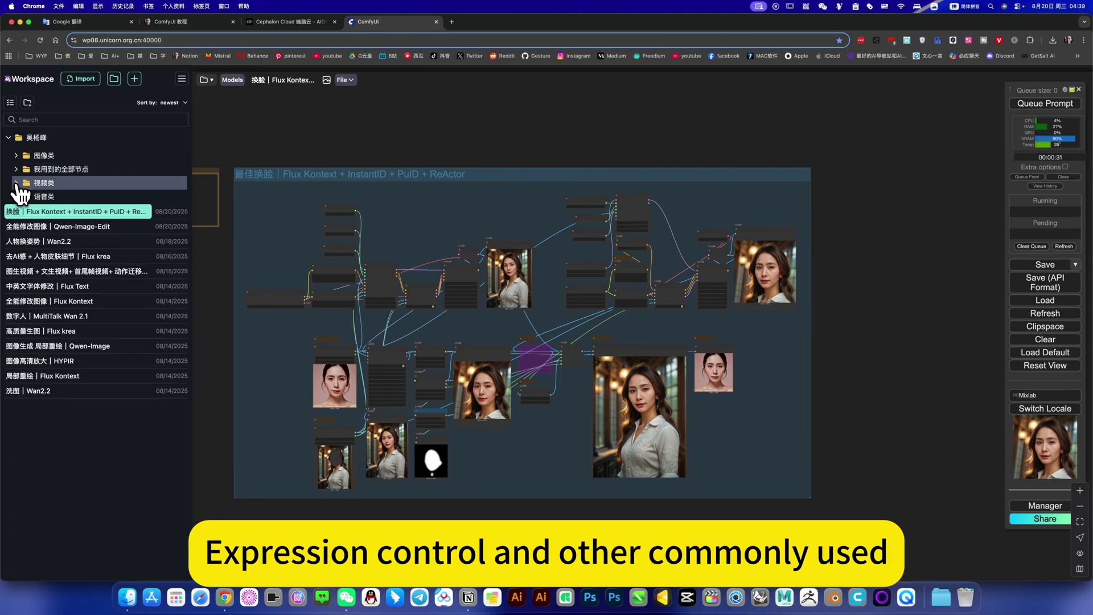
{"action": "left_click", "coordinate": [18, 197]}
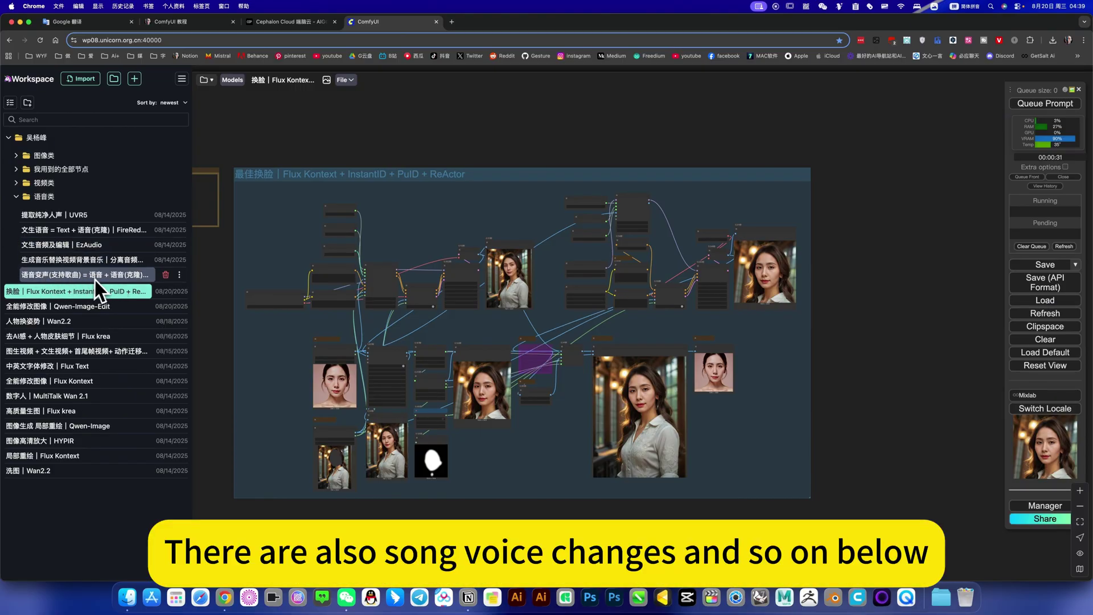
{"action": "left_click", "coordinate": [17, 197]}
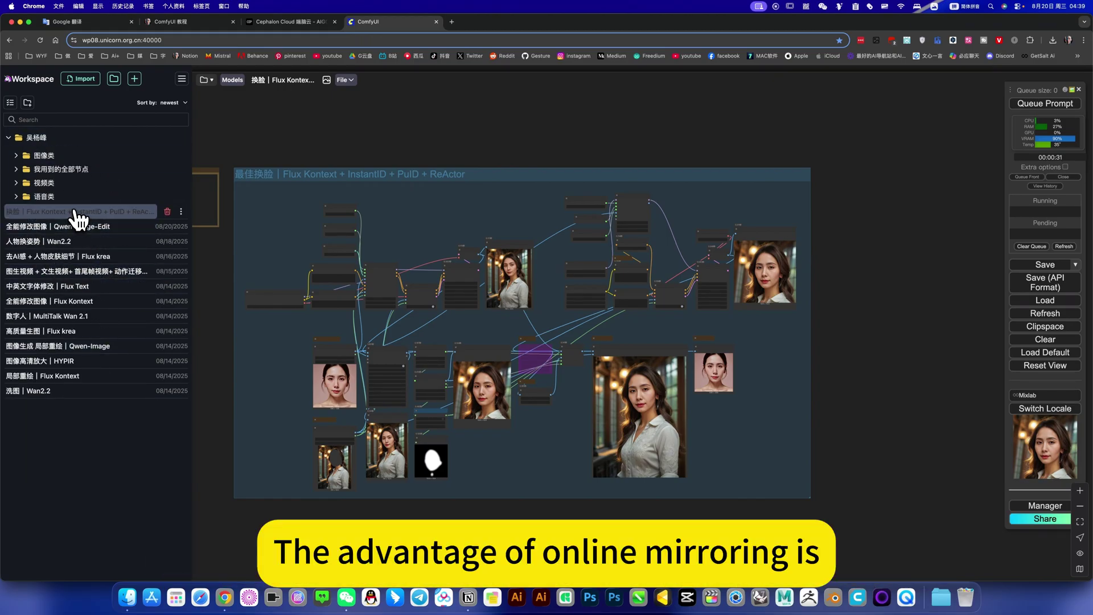
Load the 换脸 workflow, hide the Workspace sidebar with W, and nudge the canvas left.
{"action": "left_click", "coordinate": [75, 212]}
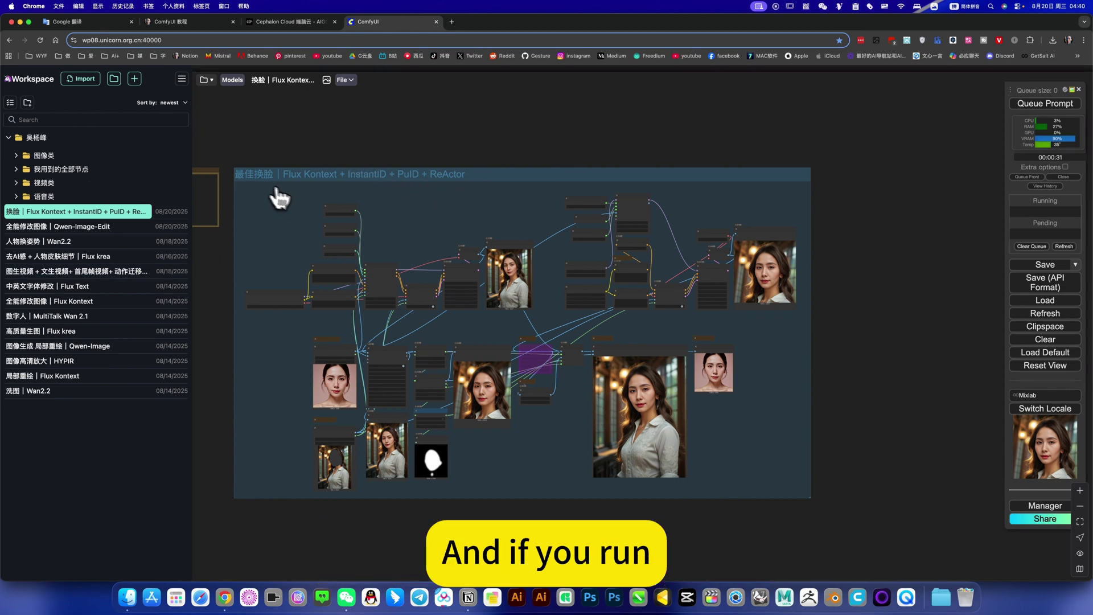
{"action": "key", "text": "w"}
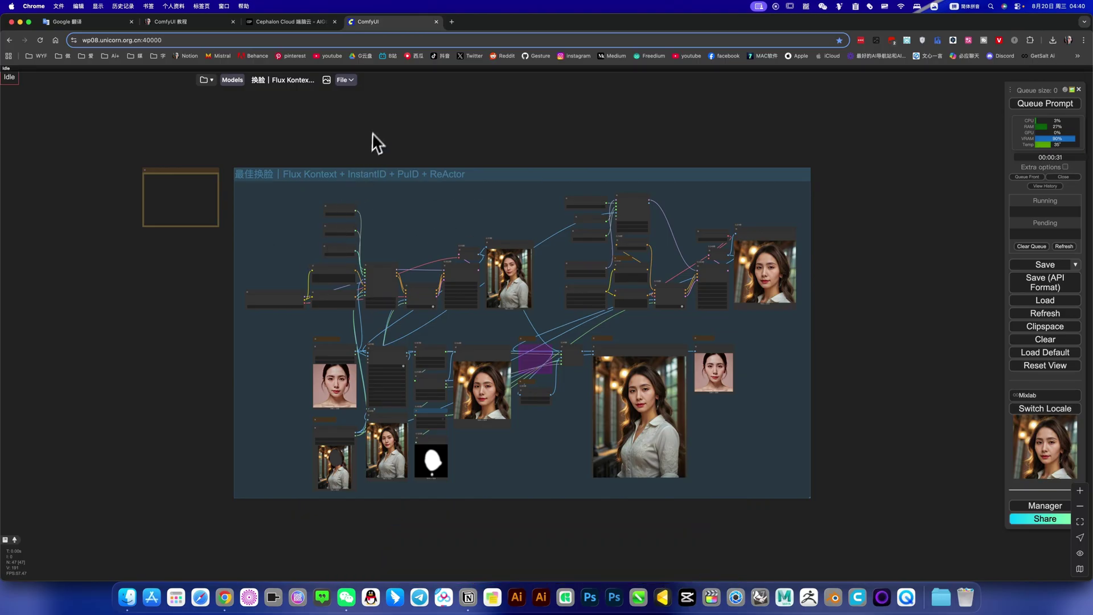
{"action": "left_click_drag", "start_coordinate": [361, 98], "coordinate": [330, 94]}
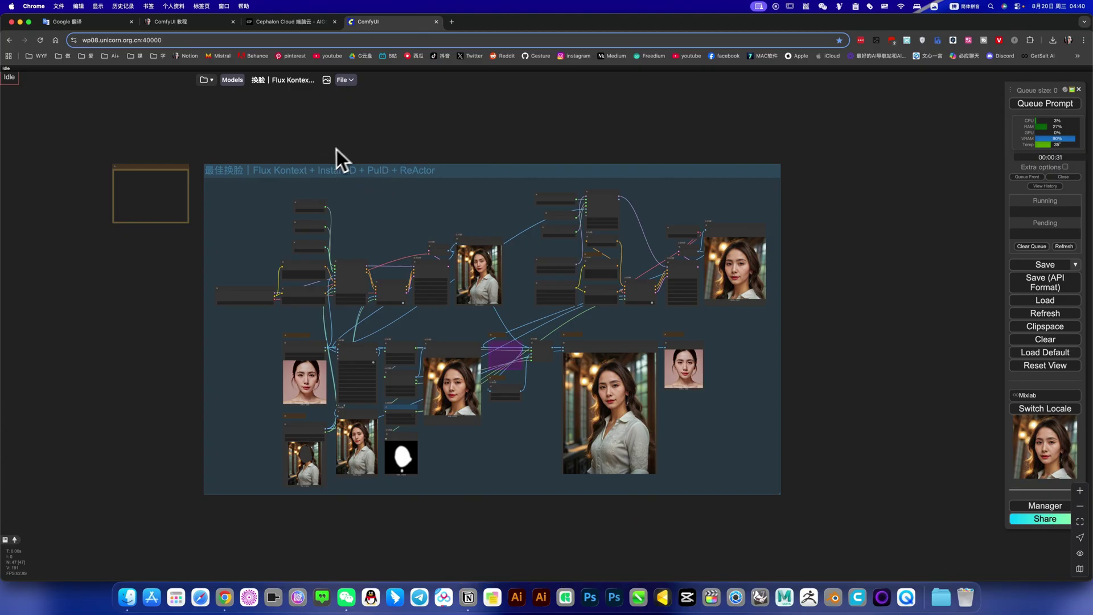
{"action": "left_click", "coordinate": [307, 22]}
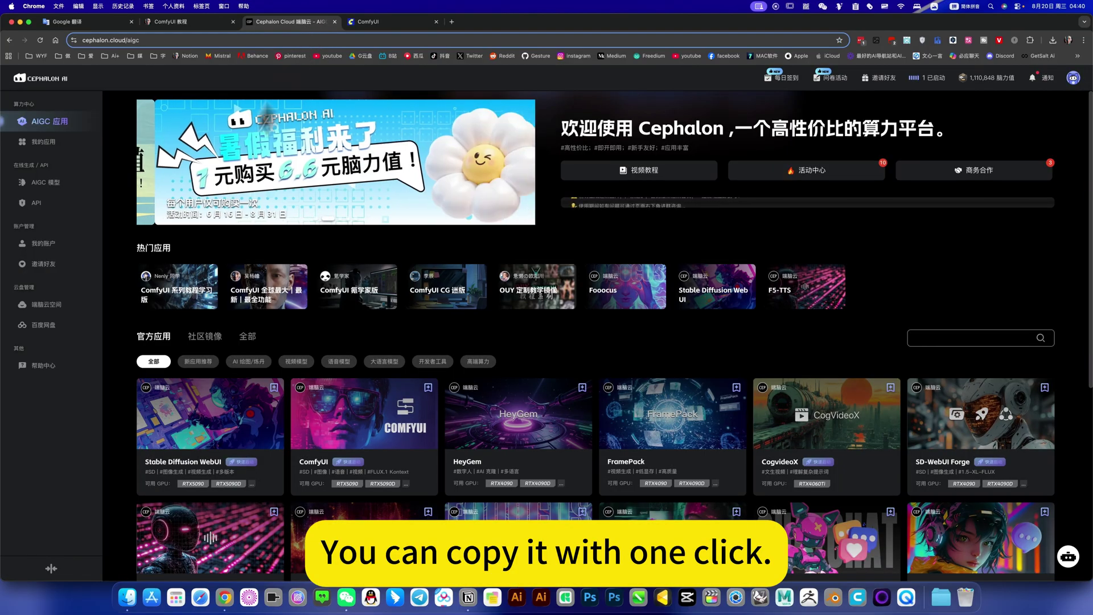
{"action": "left_click", "coordinate": [368, 22]}
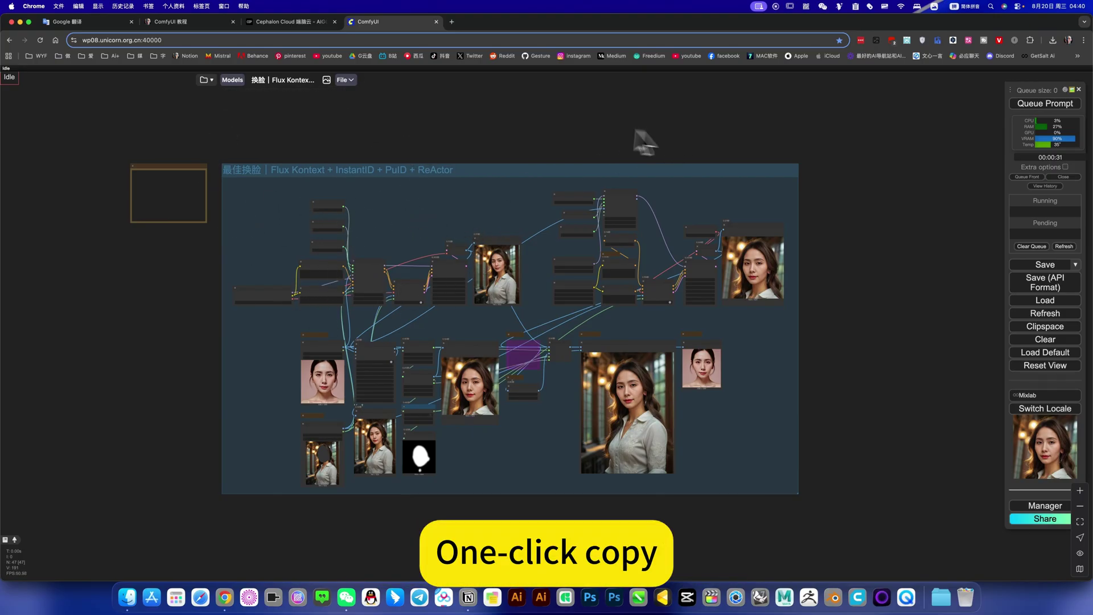
Zoom in and out on the face-swap graph to read its node settings.
{"action": "left_click_drag", "start_coordinate": [534, 112], "coordinate": [559, 114]}
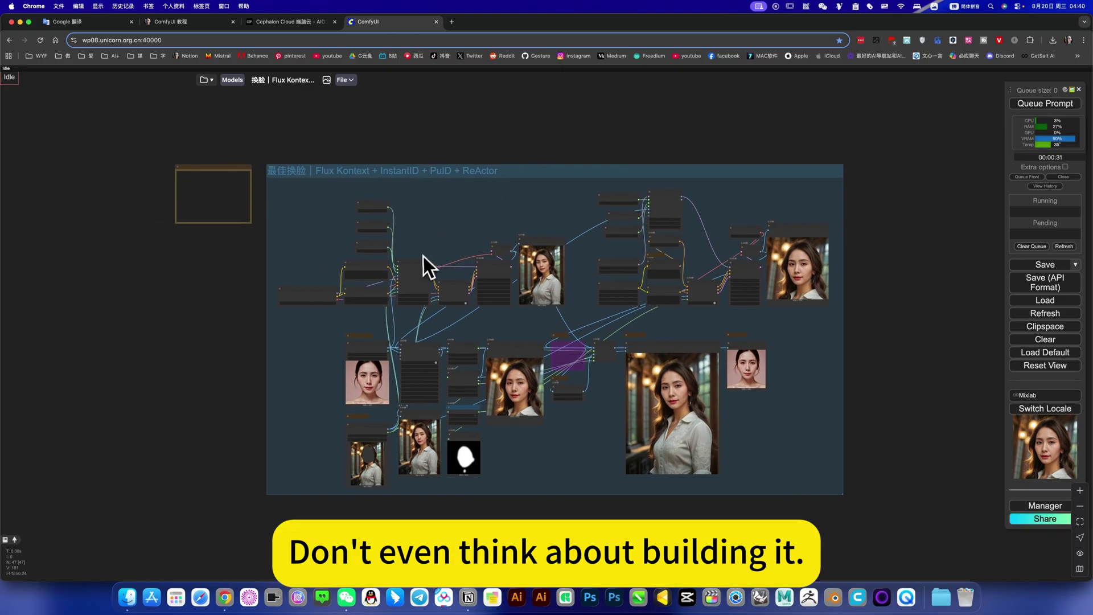
{"action": "scroll", "coordinate": [421, 260], "scroll_direction": "up", "scroll_amount": 5}
{"action": "scroll", "coordinate": [420, 260], "scroll_direction": "down", "scroll_amount": 3}
{"action": "scroll", "coordinate": [420, 261], "scroll_direction": "up", "scroll_amount": 3}
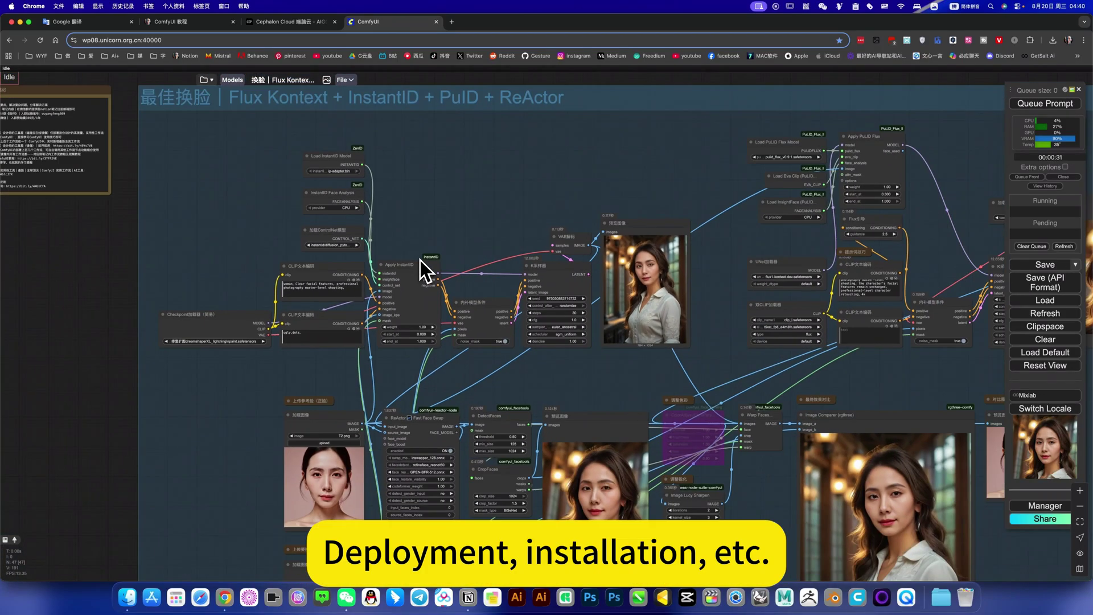
{"action": "scroll", "coordinate": [420, 260], "scroll_direction": "down", "scroll_amount": 5}
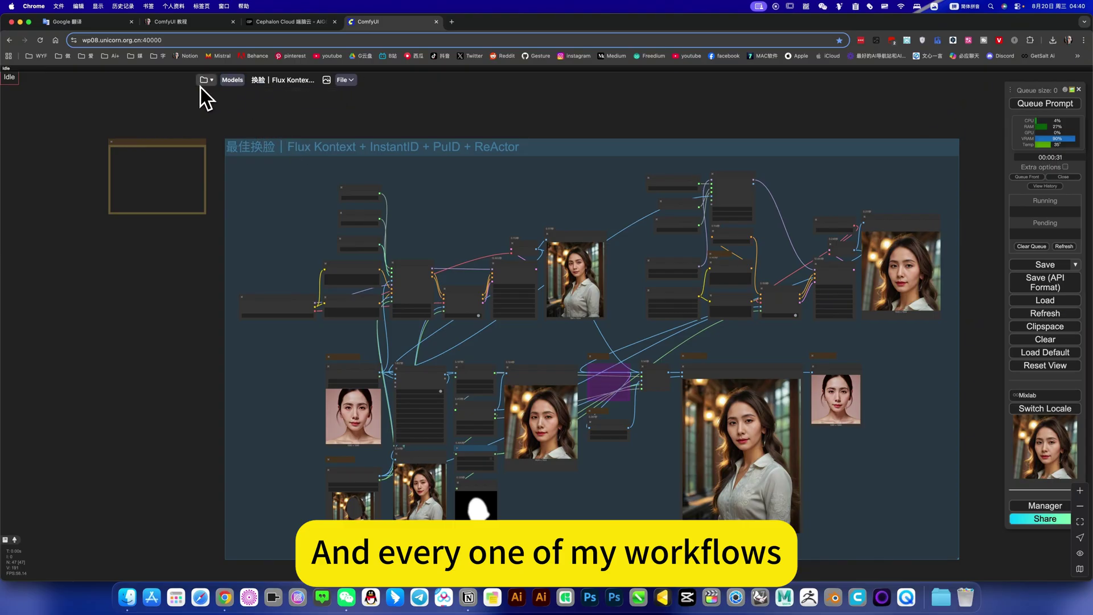
{"action": "scroll", "coordinate": [359, 200], "scroll_direction": "up", "scroll_amount": 3}
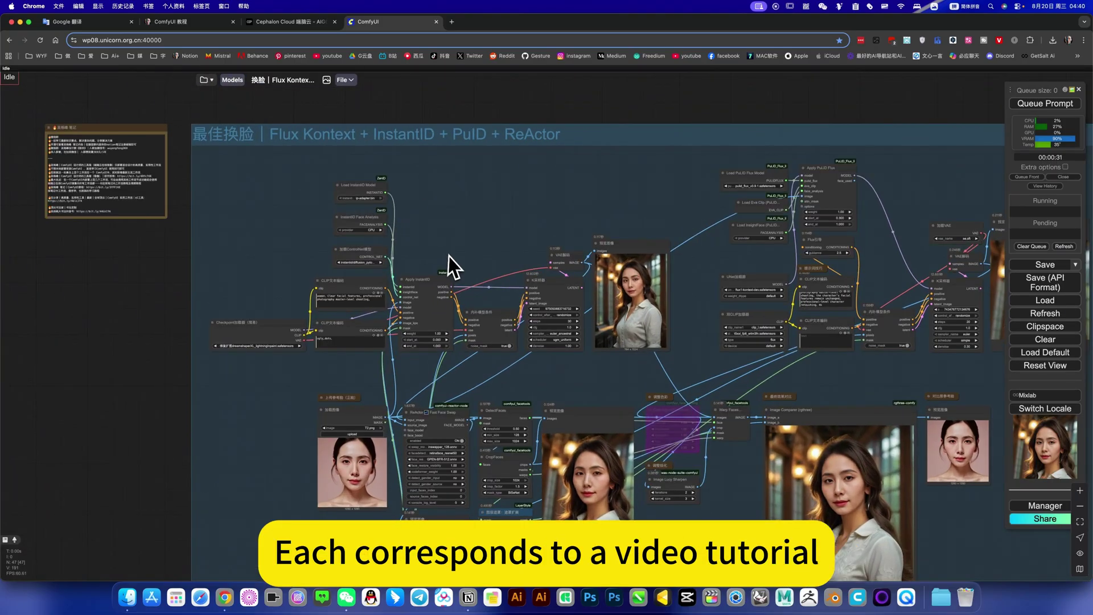
{"action": "scroll", "coordinate": [452, 258], "scroll_direction": "down", "scroll_amount": 4}
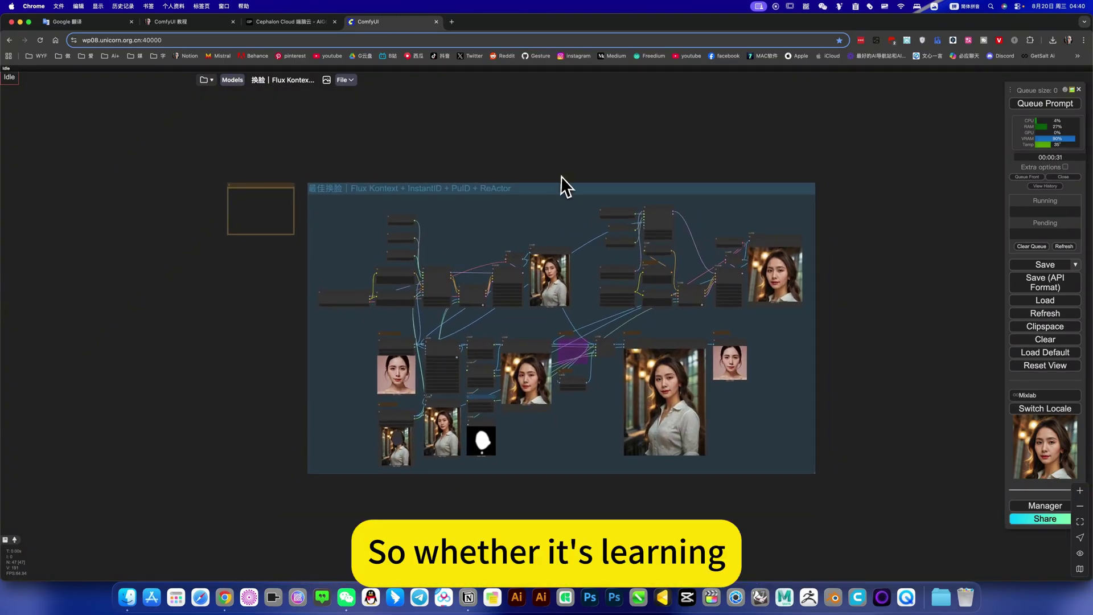
Pan the graph further left and bring up the workflow group's context menu.
{"action": "left_click_drag", "start_coordinate": [566, 181], "coordinate": [541, 166]}
{"action": "scroll", "coordinate": [485, 267], "scroll_direction": "up", "scroll_amount": 4}
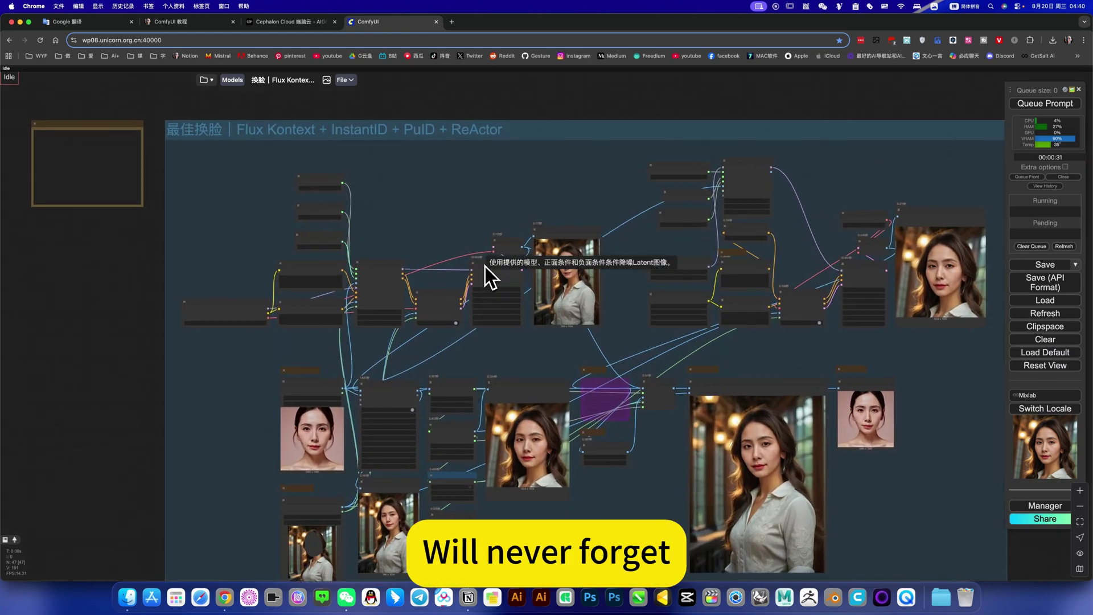
{"action": "left_click_drag", "start_coordinate": [615, 298], "coordinate": [586, 297]}
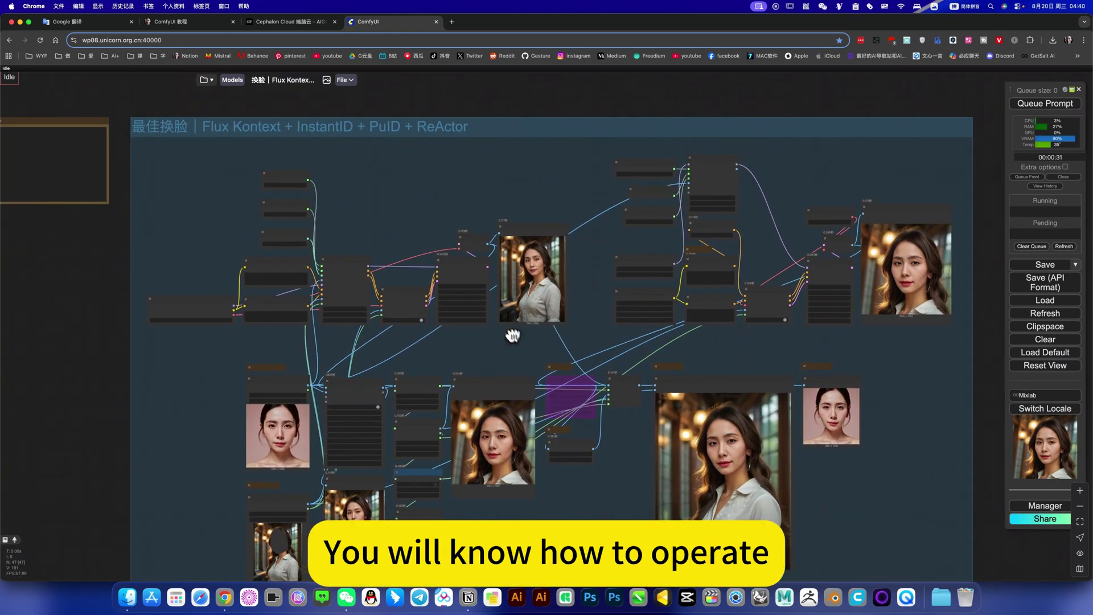
{"action": "left_click_drag", "start_coordinate": [508, 332], "coordinate": [483, 316]}
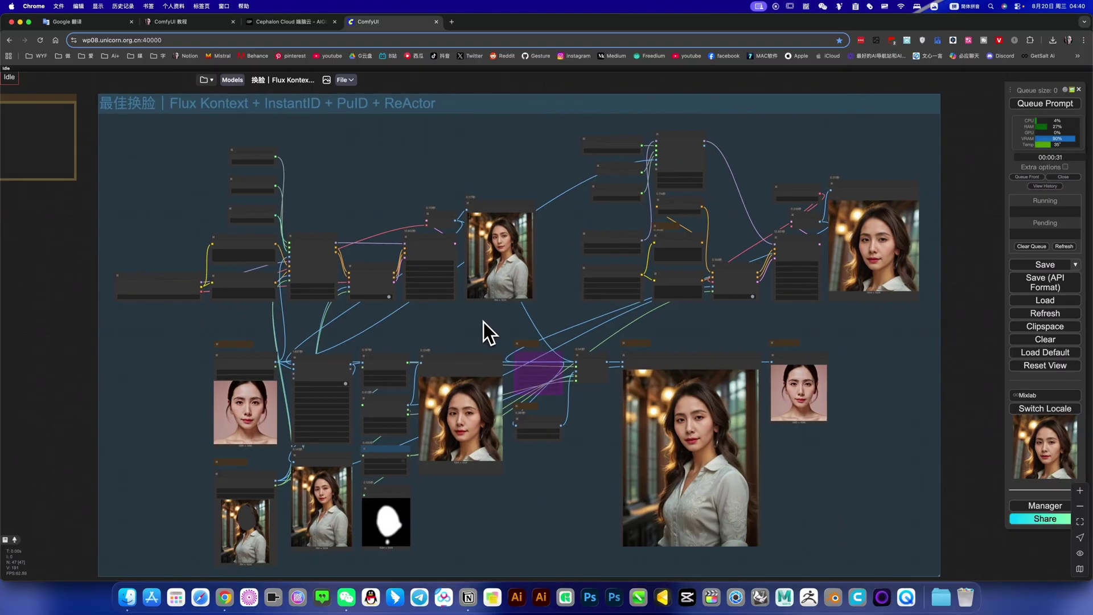
{"action": "left_click_drag", "start_coordinate": [478, 328], "coordinate": [482, 325]}
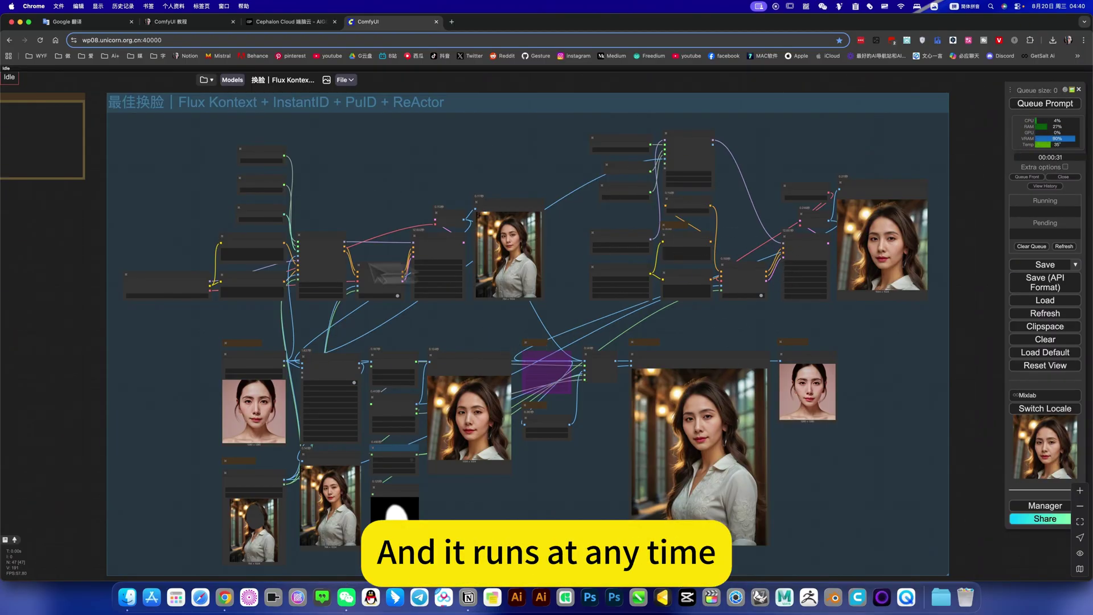
{"action": "right_click", "coordinate": [335, 96]}
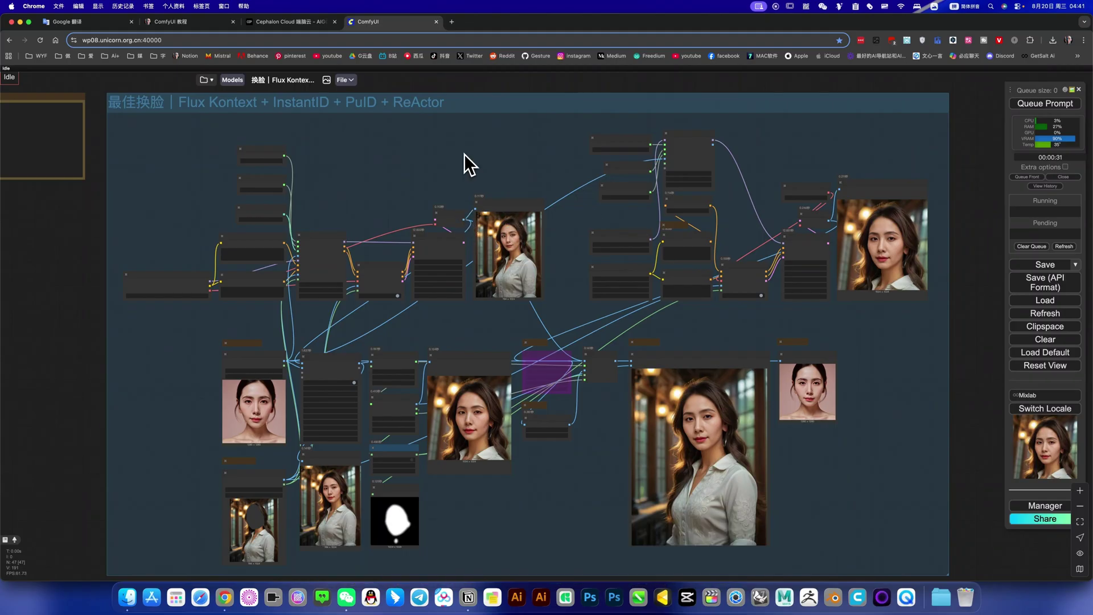
{"action": "scroll", "coordinate": [442, 173], "scroll_direction": "down", "scroll_amount": 1}
{"action": "scroll", "coordinate": [483, 270], "scroll_direction": "down", "scroll_amount": 2}
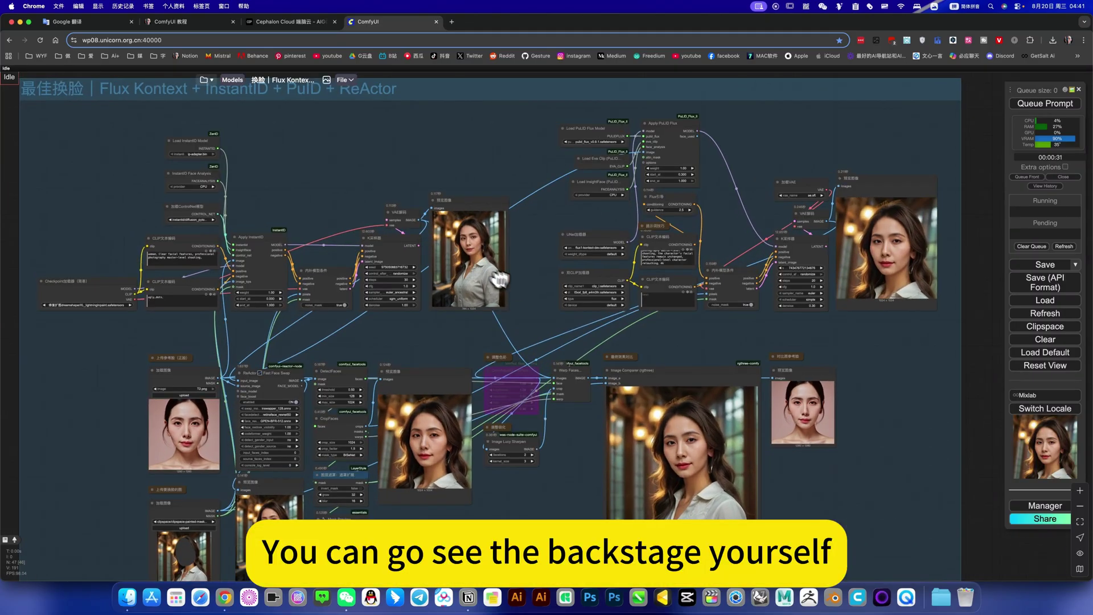
Flip to Cephalon Cloud and back, zoom out to the full group, and toggle the workflows list.
{"action": "left_click", "coordinate": [292, 22]}
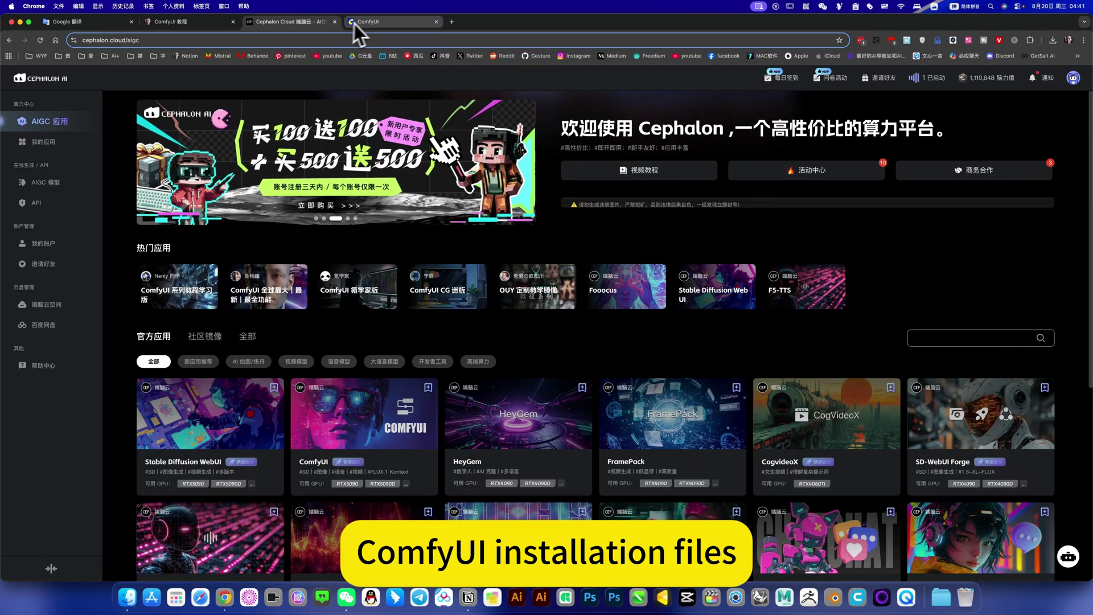
{"action": "left_click", "coordinate": [371, 23]}
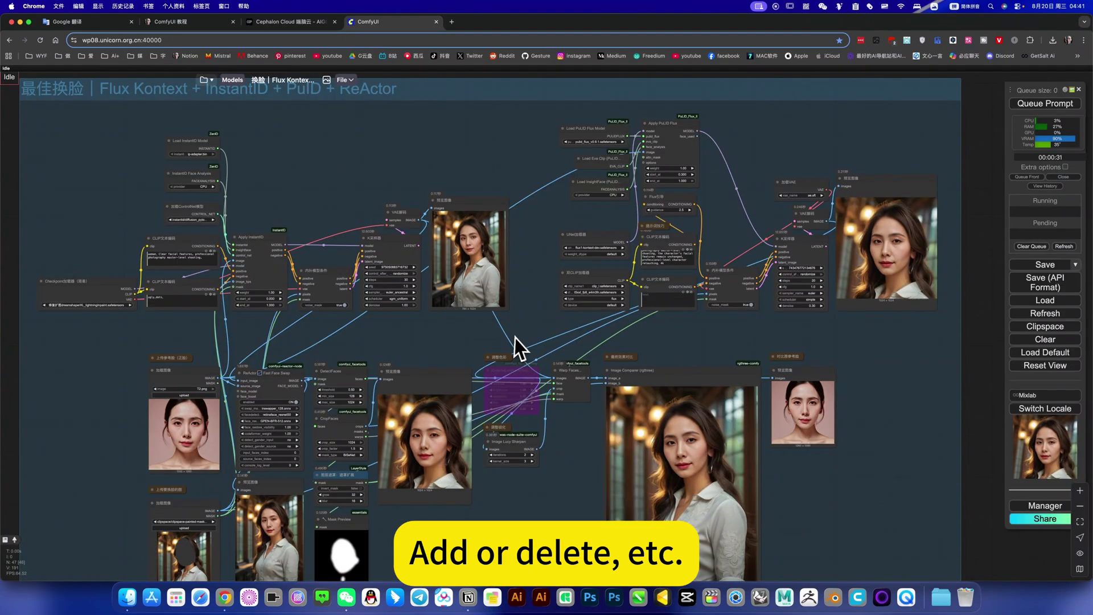
{"action": "left_click_drag", "start_coordinate": [531, 330], "coordinate": [545, 286]}
{"action": "scroll", "coordinate": [464, 309], "scroll_direction": "down", "scroll_amount": 3}
{"action": "left_click", "coordinate": [205, 80]}
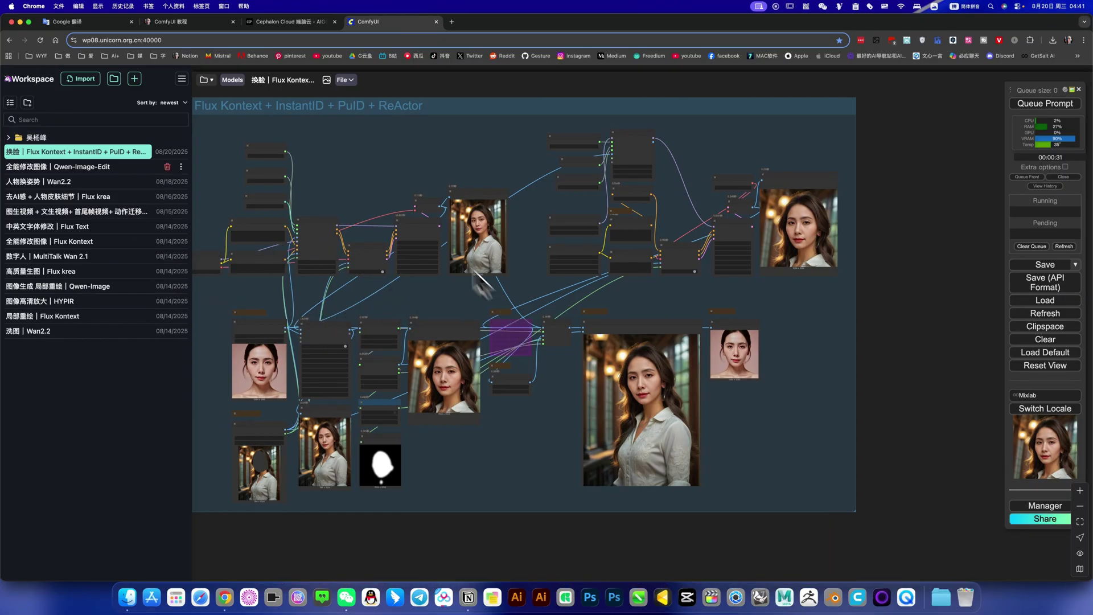
{"action": "left_click", "coordinate": [356, 167]}
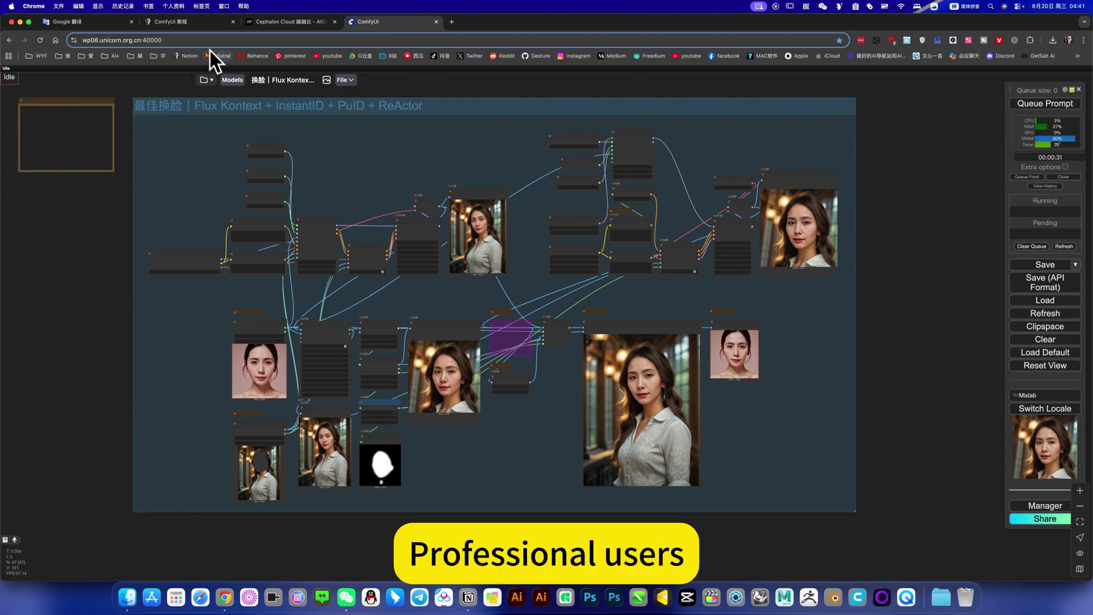
Switch to the Notion ComfyUI 教程 notes and expand the 图像类 list, face-swap entry first.
{"action": "left_click", "coordinate": [186, 23]}
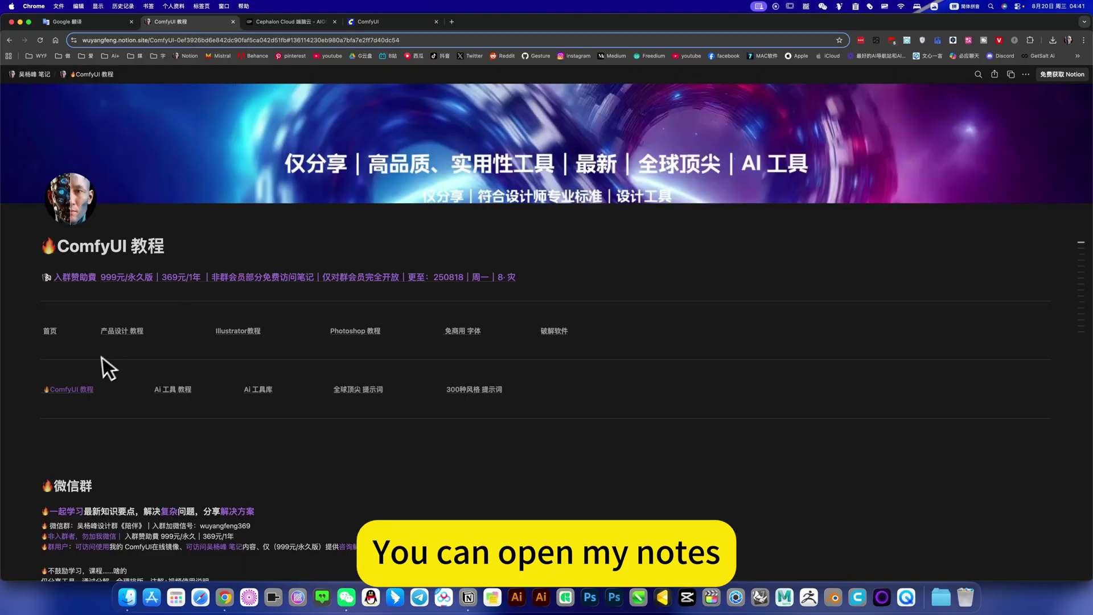
{"action": "left_click", "coordinate": [82, 392]}
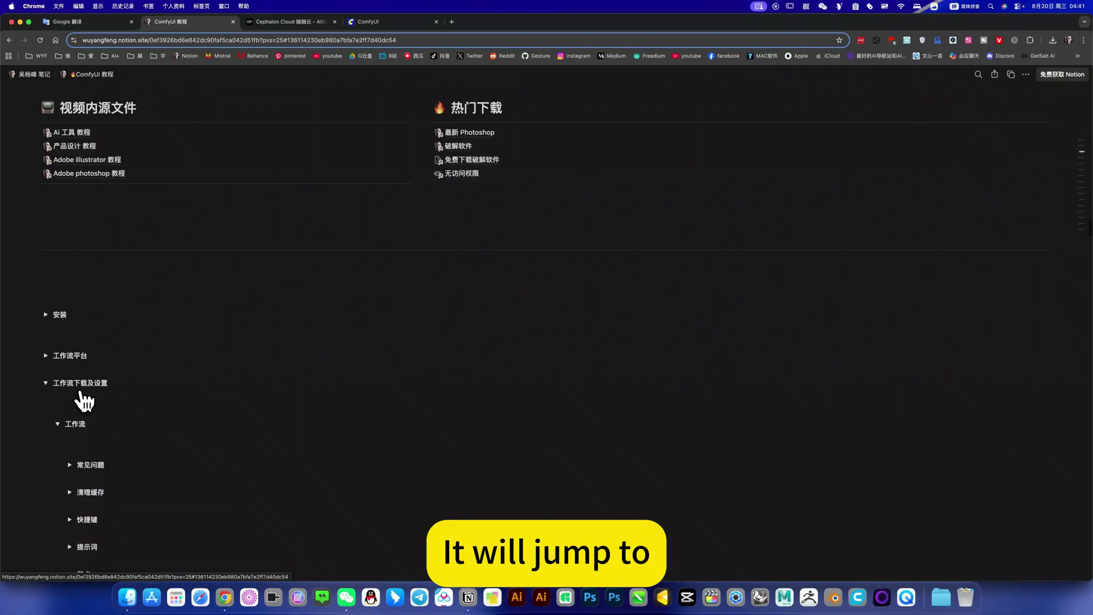
{"action": "left_click", "coordinate": [84, 400]}
{"action": "scroll", "coordinate": [86, 361], "scroll_direction": "down", "scroll_amount": 2}
{"action": "scroll", "coordinate": [87, 143], "scroll_direction": "up", "scroll_amount": 2}
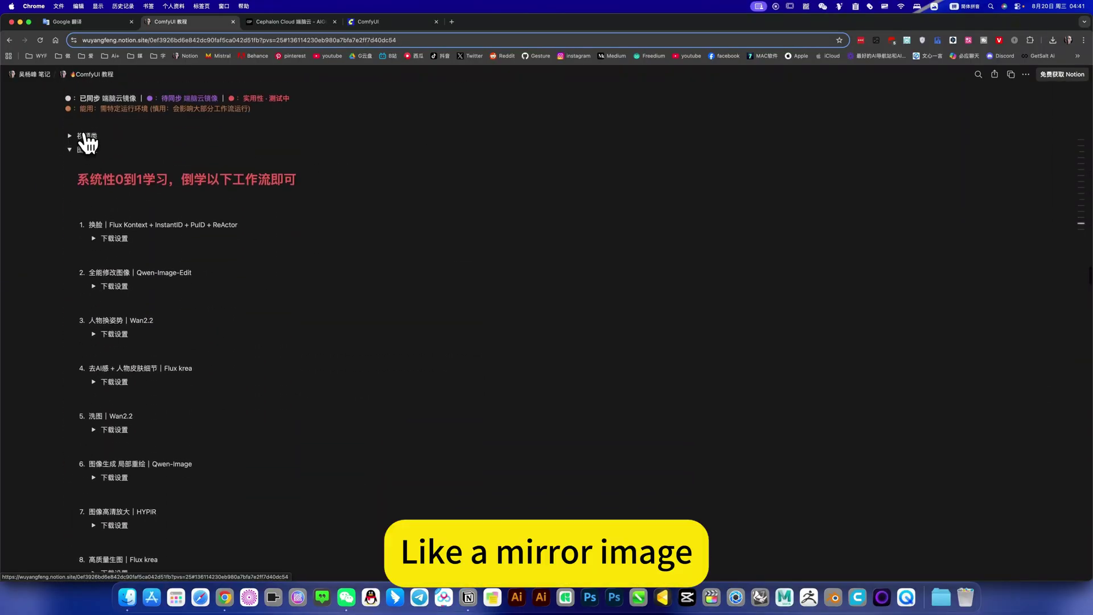
{"action": "left_click", "coordinate": [69, 150]}
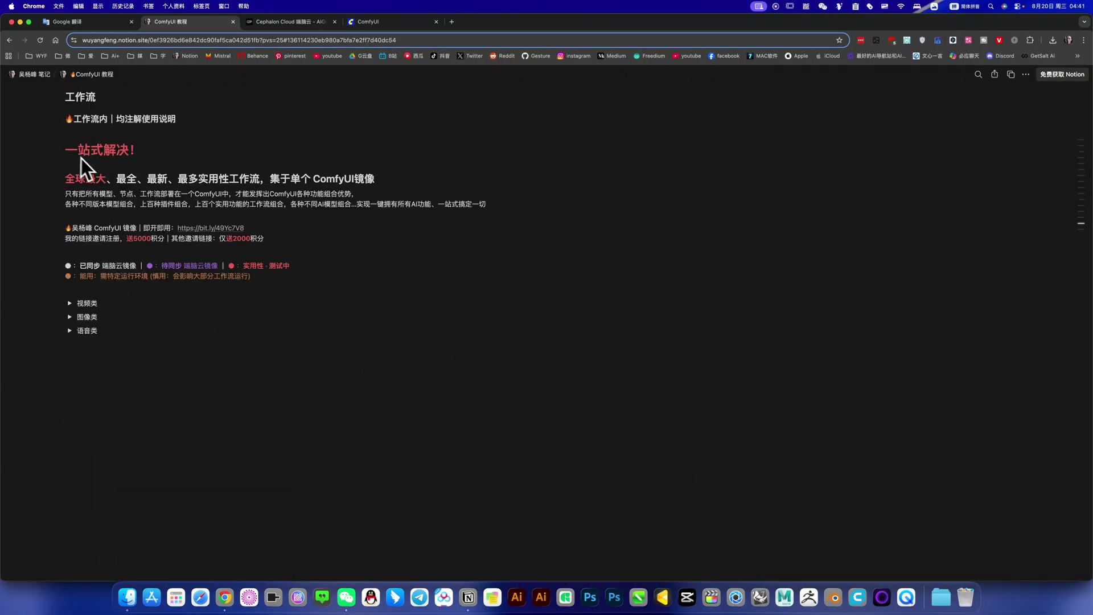
{"action": "left_click", "coordinate": [70, 317]}
{"action": "scroll", "coordinate": [80, 327], "scroll_direction": "down", "scroll_amount": 3}
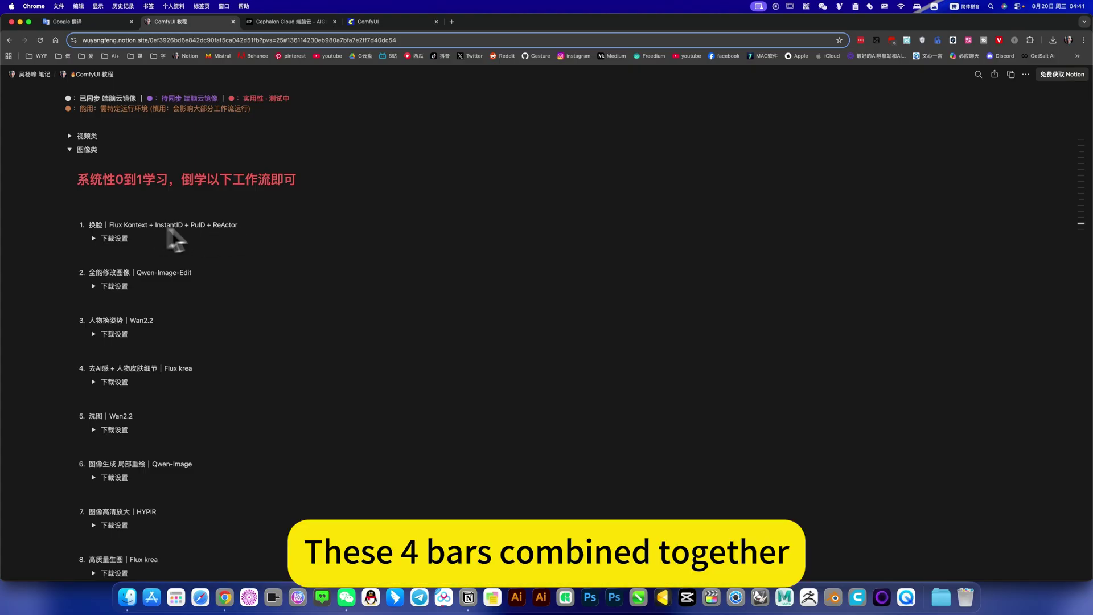
Expand item 1's 下载设置 and read, then collapse, its 安装教程 notes.
{"action": "left_click", "coordinate": [94, 238]}
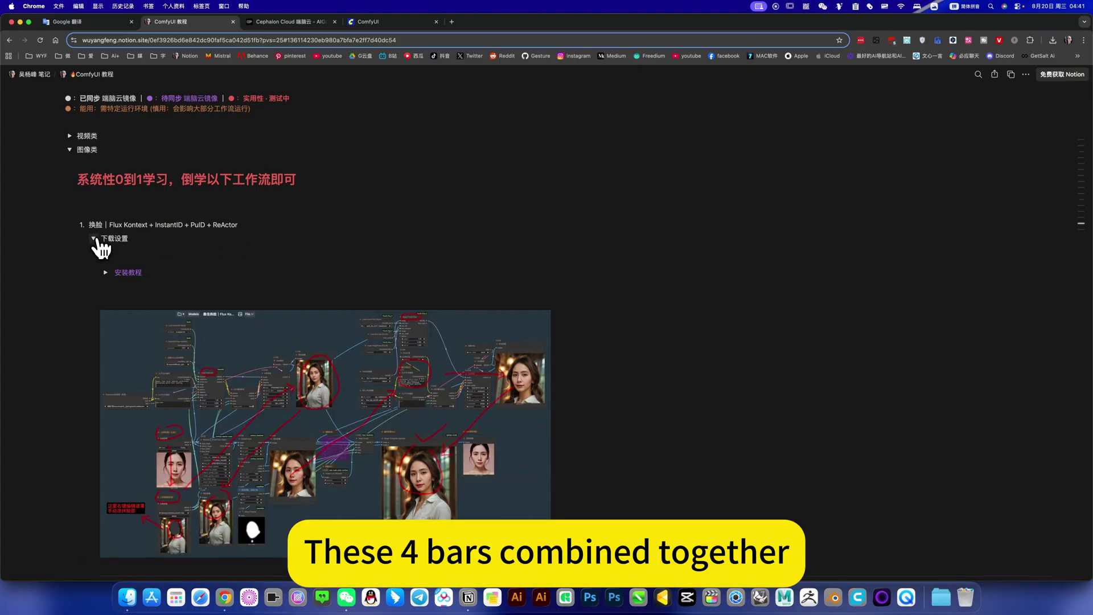
{"action": "scroll", "coordinate": [125, 262], "scroll_direction": "down", "scroll_amount": 2}
{"action": "left_click", "coordinate": [107, 234]}
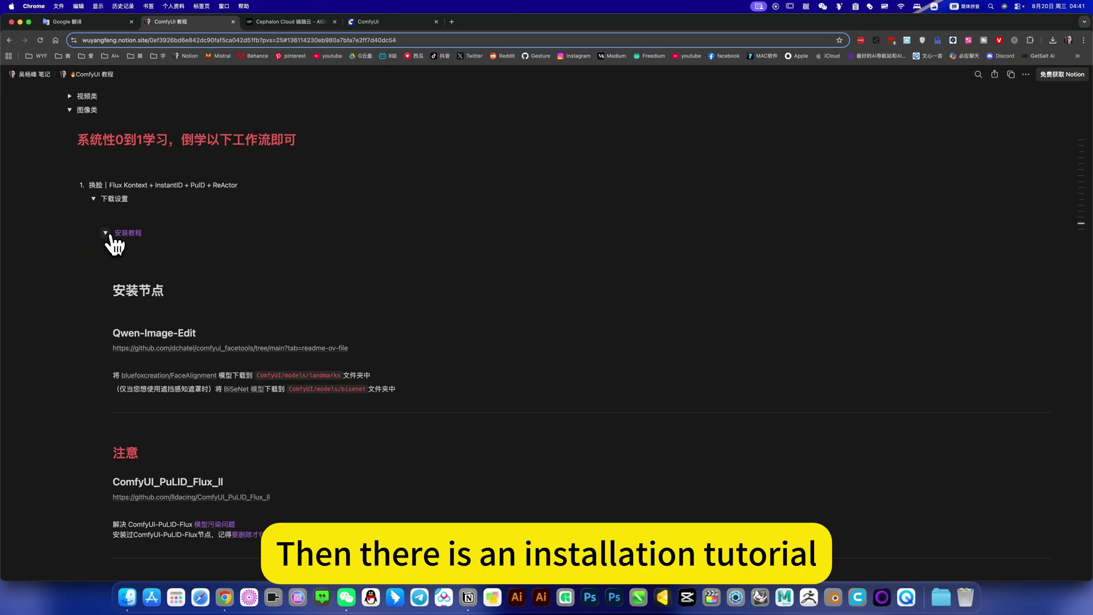
{"action": "scroll", "coordinate": [176, 359], "scroll_direction": "down", "scroll_amount": 2}
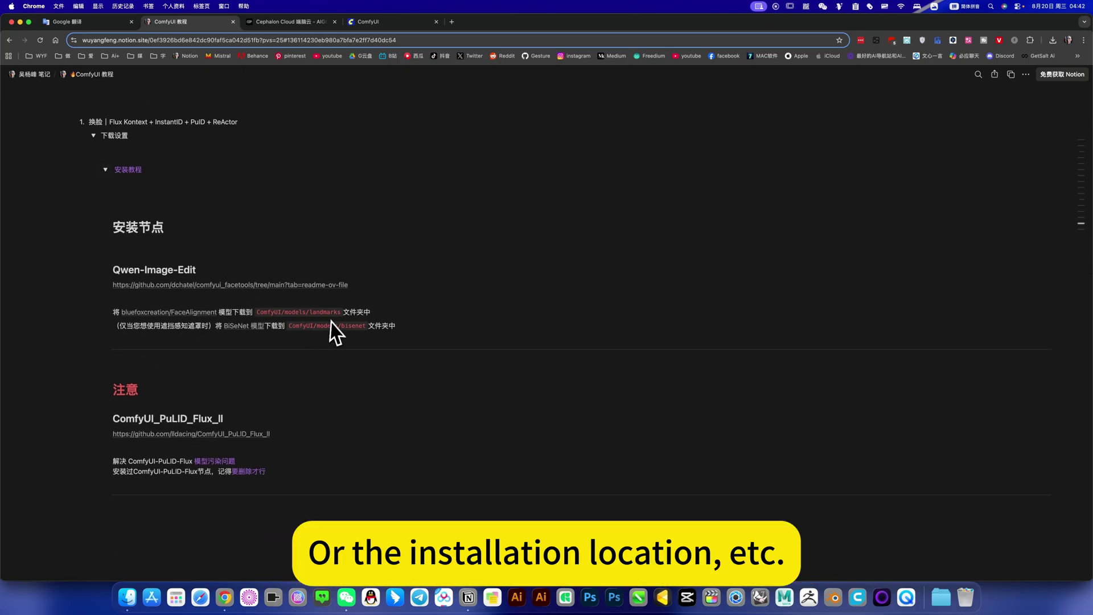
{"action": "left_click", "coordinate": [106, 172]}
Scroll through the workflow json download, collapse 下载设置, and return to the ComfyUI tab.
{"action": "scroll", "coordinate": [170, 245], "scroll_direction": "down", "scroll_amount": 1}
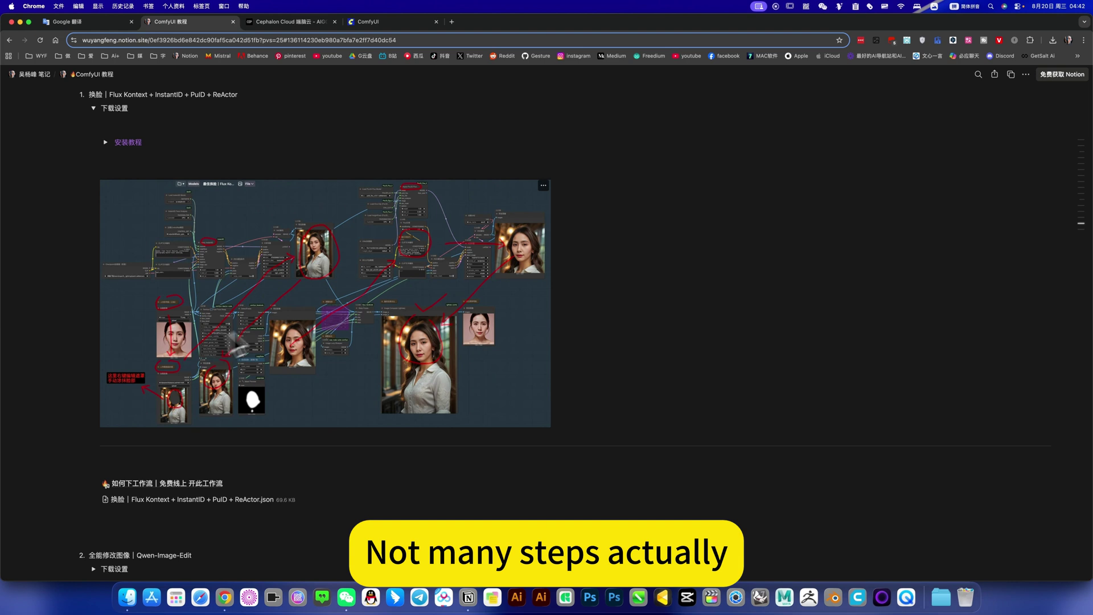
{"action": "scroll", "coordinate": [201, 292], "scroll_direction": "down", "scroll_amount": 1}
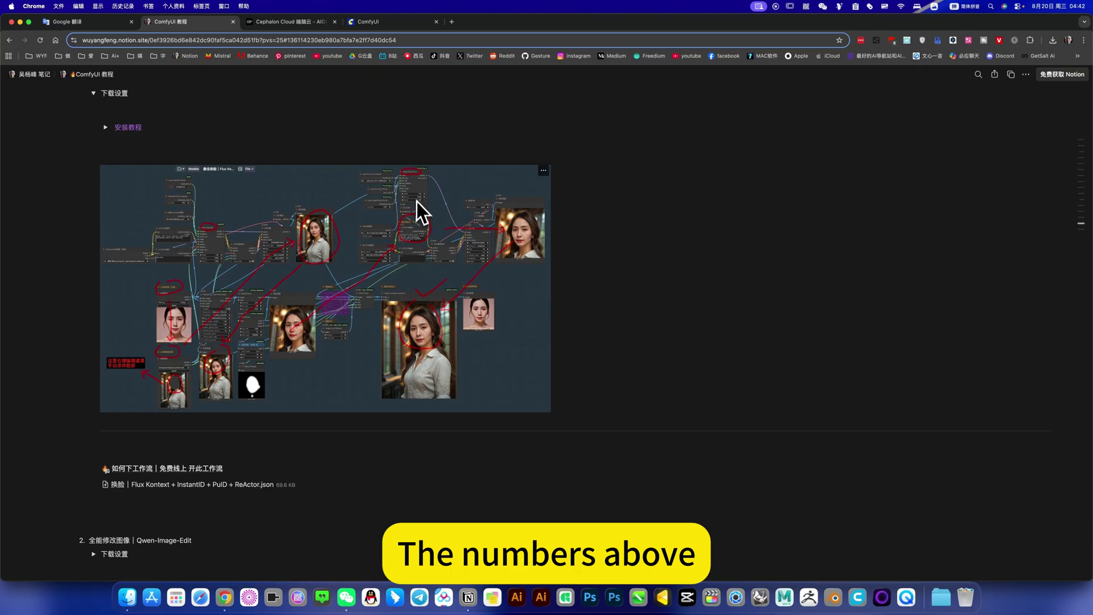
{"action": "scroll", "coordinate": [261, 308], "scroll_direction": "down", "scroll_amount": 1}
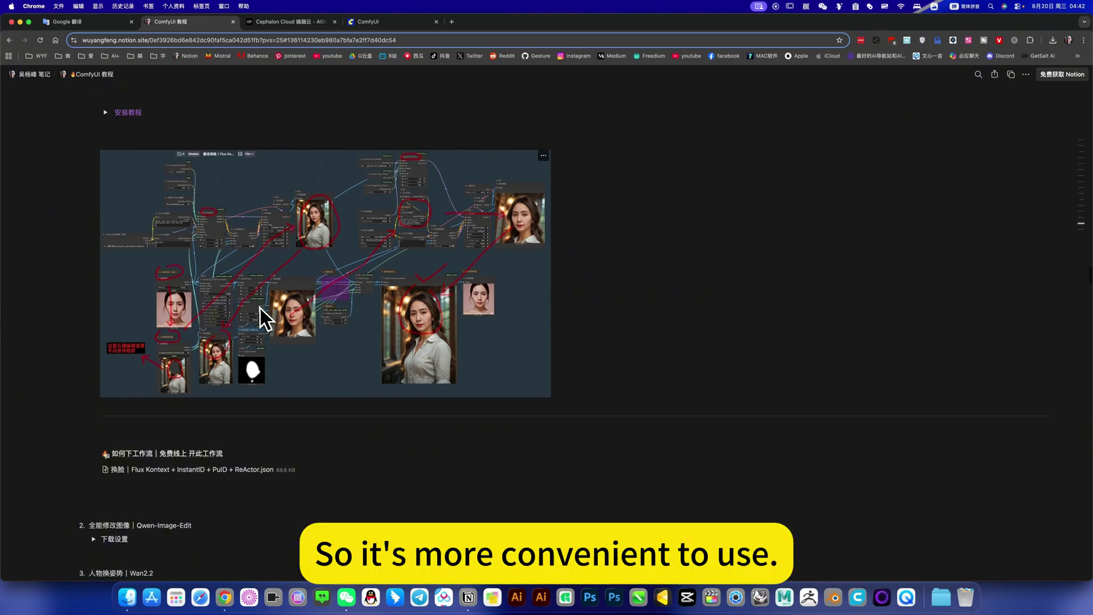
{"action": "scroll", "coordinate": [279, 337], "scroll_direction": "down", "scroll_amount": 2}
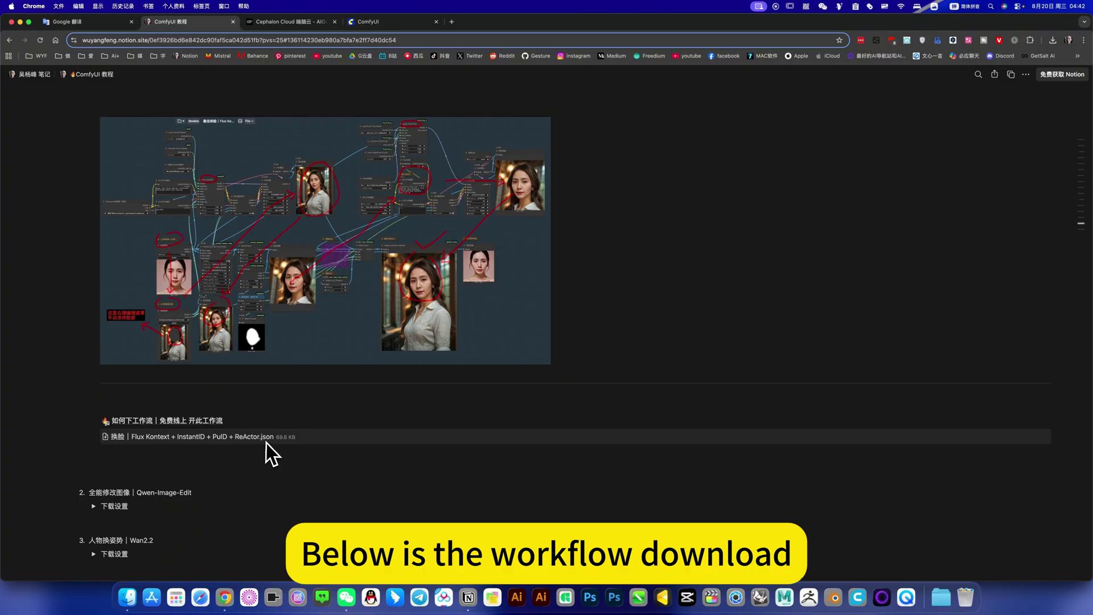
{"action": "scroll", "coordinate": [174, 274], "scroll_direction": "up", "scroll_amount": 5}
{"action": "left_click", "coordinate": [95, 286]}
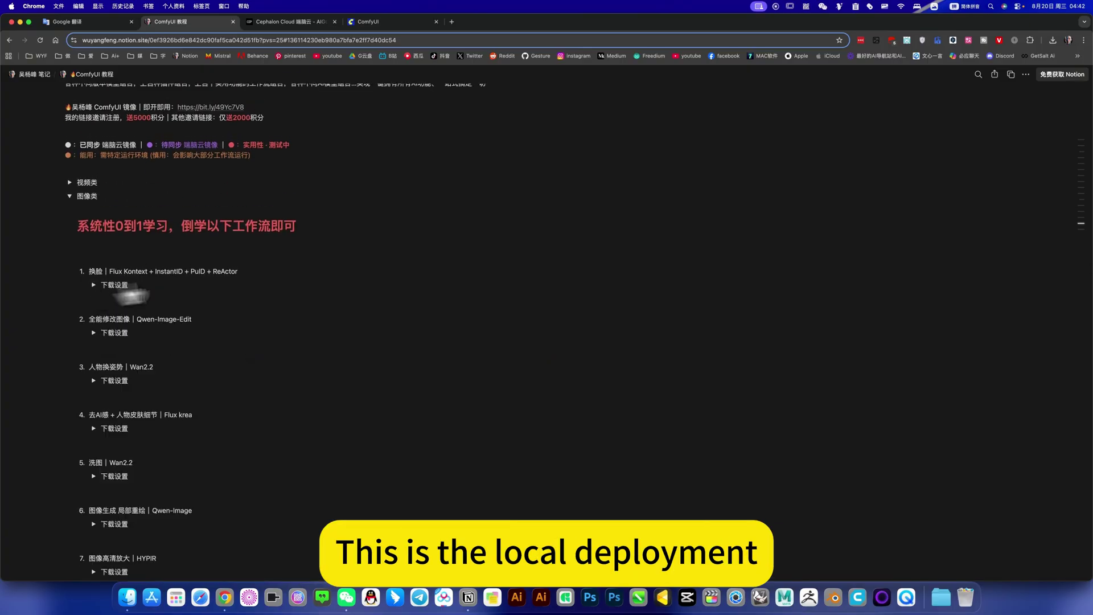
{"action": "left_click", "coordinate": [374, 24]}
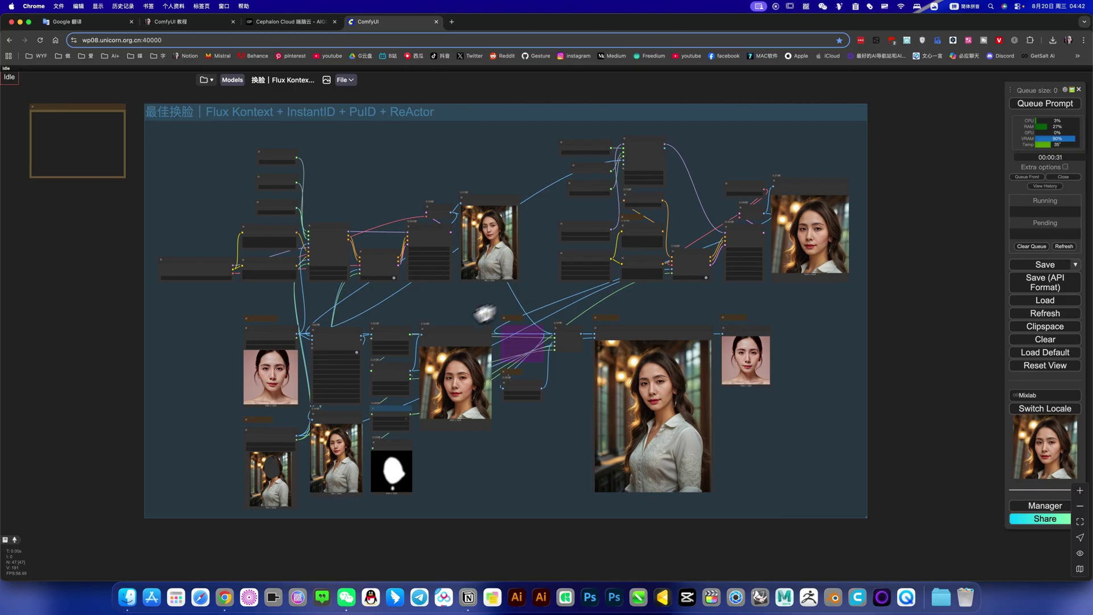
{"action": "scroll", "coordinate": [419, 341], "scroll_direction": "up", "scroll_amount": 5}
{"action": "scroll", "coordinate": [417, 342], "scroll_direction": "down", "scroll_amount": 5}
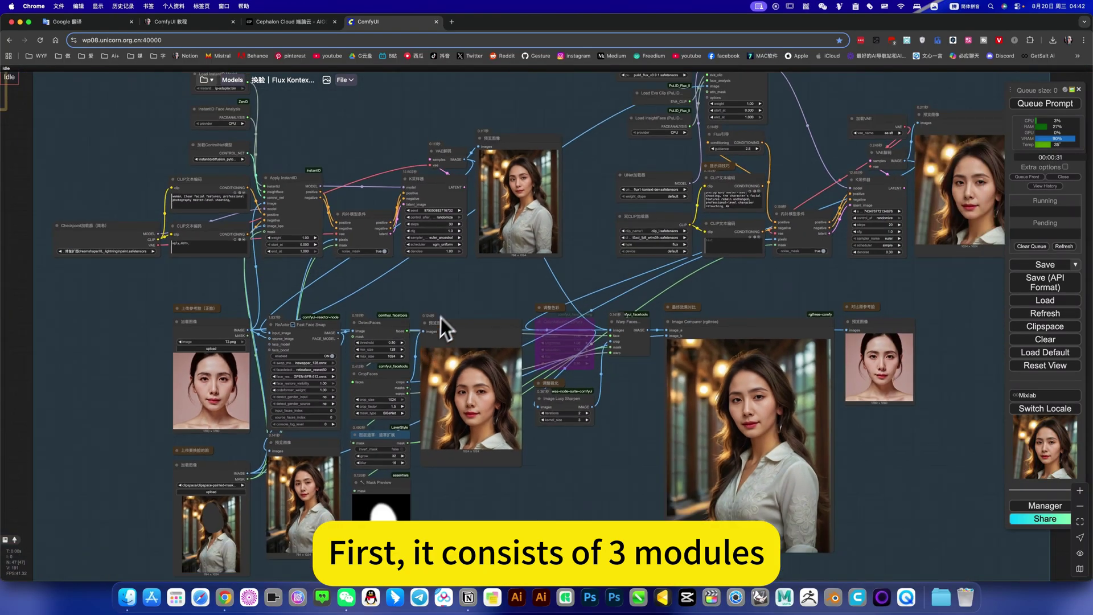
{"action": "scroll", "coordinate": [402, 307], "scroll_direction": "right", "scroll_amount": 3}
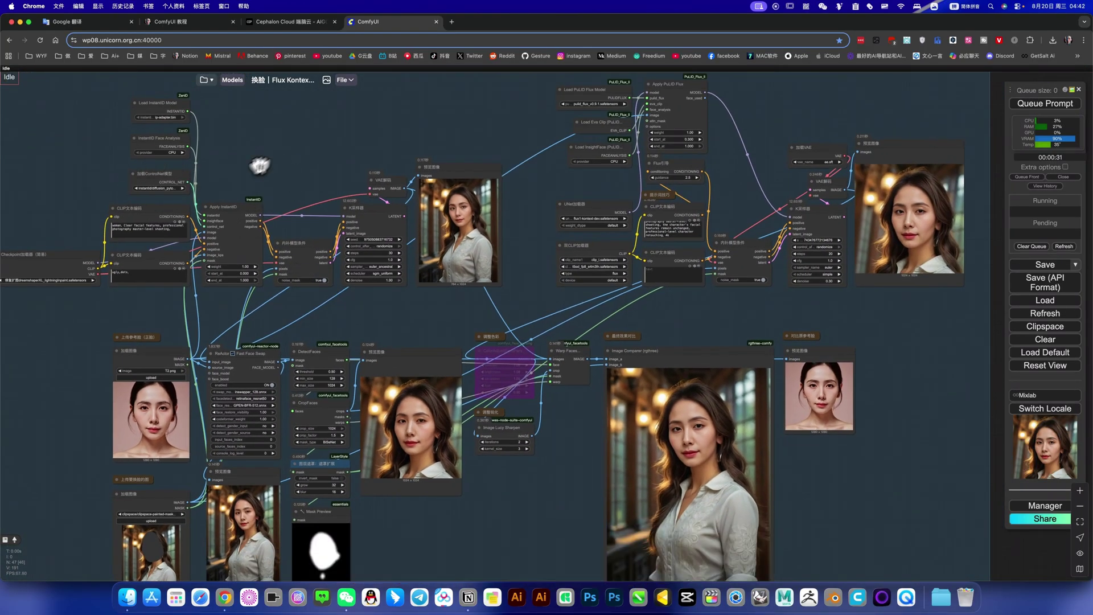
{"action": "scroll", "coordinate": [302, 169], "scroll_direction": "up", "scroll_amount": 1}
{"action": "scroll", "coordinate": [302, 166], "scroll_direction": "up", "scroll_amount": 1}
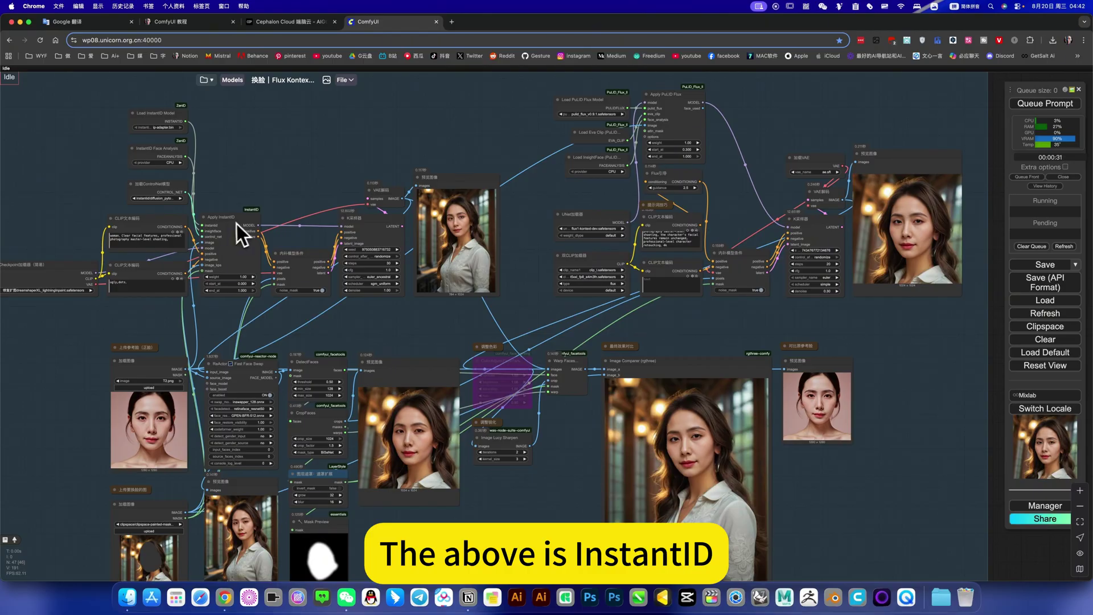
{"action": "scroll", "coordinate": [292, 183], "scroll_direction": "right", "scroll_amount": 2}
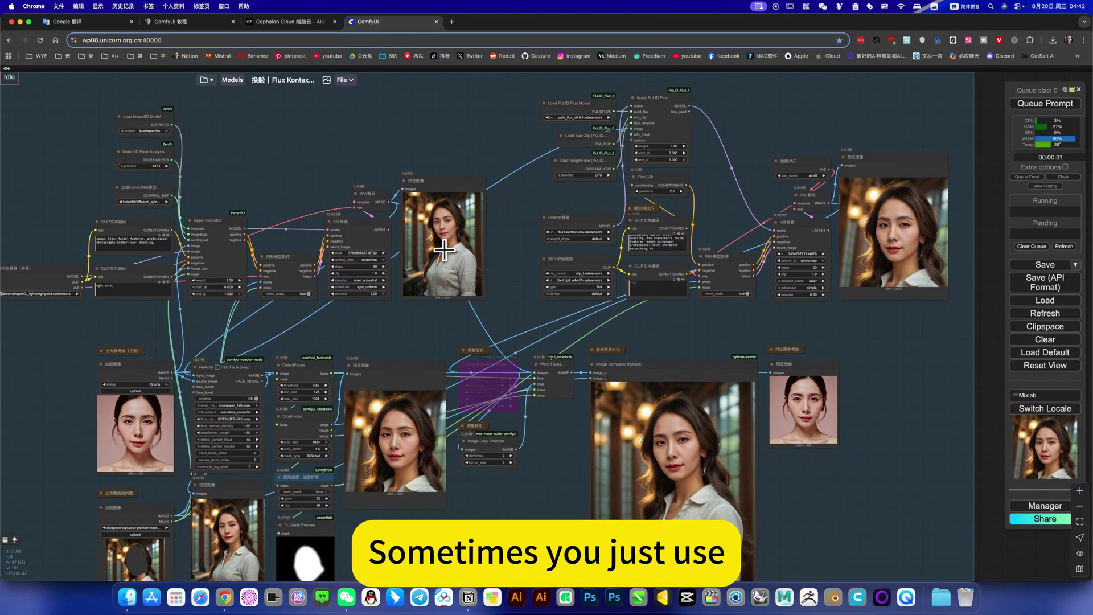
{"action": "left_click", "coordinate": [448, 234]}
{"action": "scroll", "coordinate": [443, 231], "scroll_direction": "up", "scroll_amount": 10}
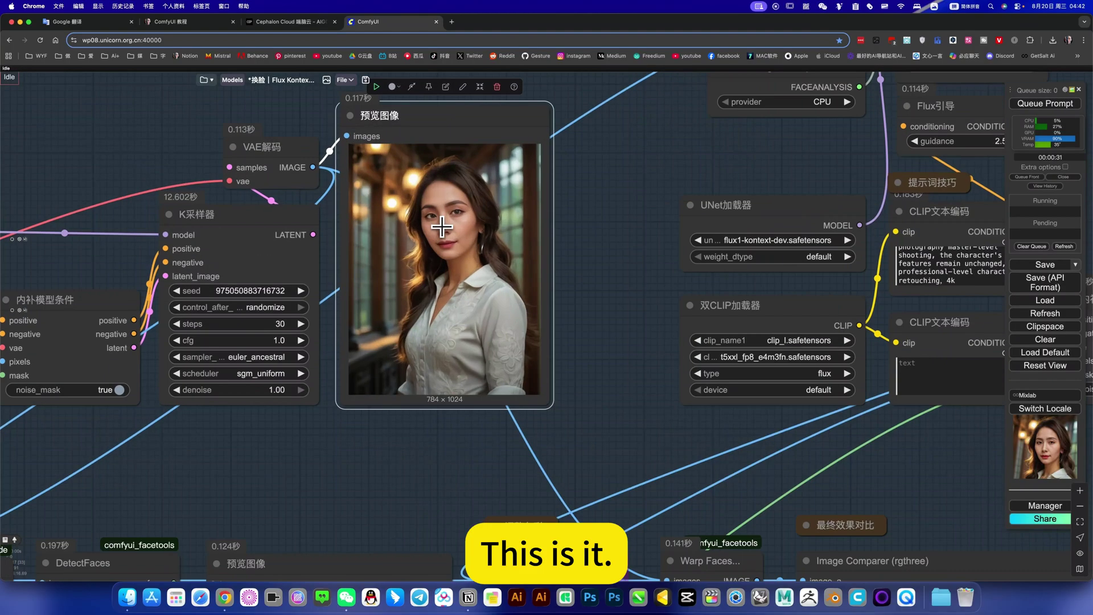
{"action": "scroll", "coordinate": [442, 227], "scroll_direction": "down", "scroll_amount": 20}
{"action": "scroll", "coordinate": [442, 226], "scroll_direction": "up", "scroll_amount": 15}
{"action": "scroll", "coordinate": [441, 227], "scroll_direction": "down", "scroll_amount": 4}
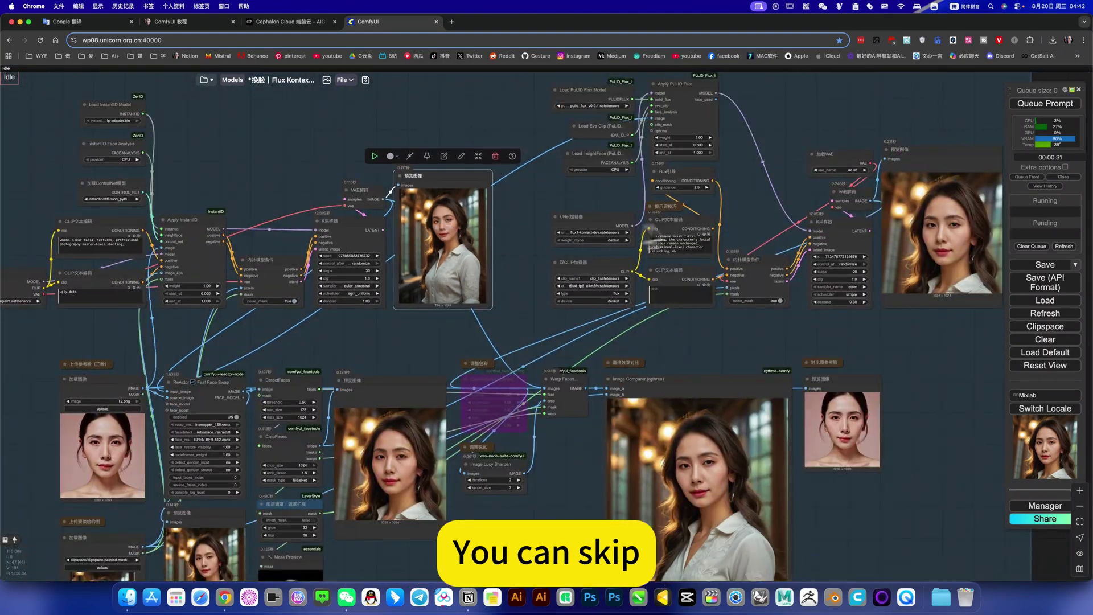
{"action": "left_click_drag", "start_coordinate": [748, 221], "coordinate": [506, 273]}
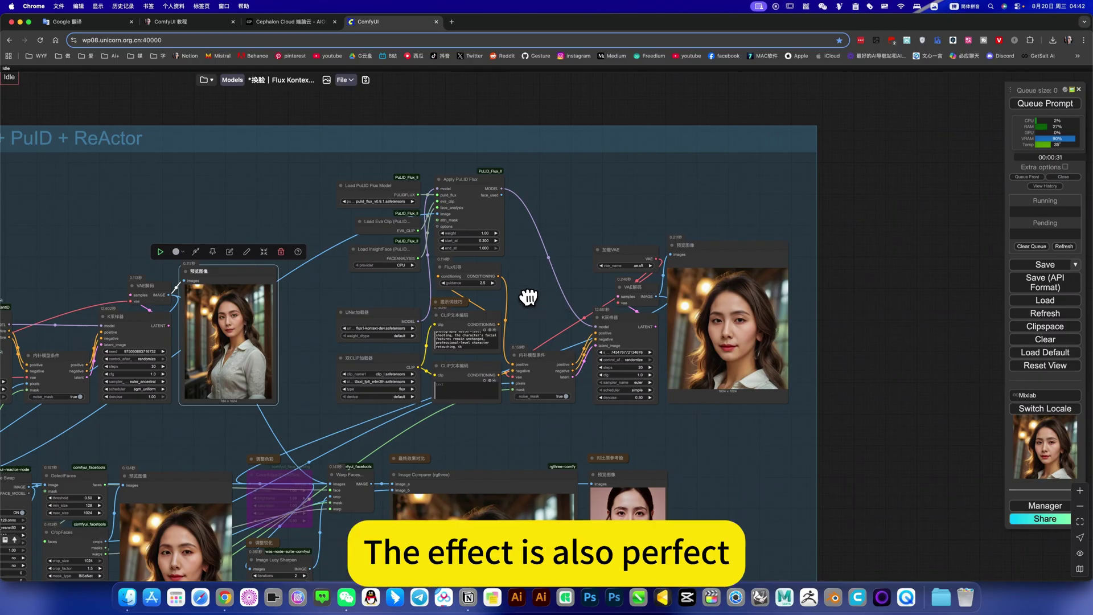
{"action": "scroll", "coordinate": [524, 297], "scroll_direction": "left", "scroll_amount": 5}
{"action": "left_click_drag", "start_coordinate": [366, 370], "coordinate": [630, 268]}
{"action": "scroll", "coordinate": [448, 358], "scroll_direction": "up", "scroll_amount": 7}
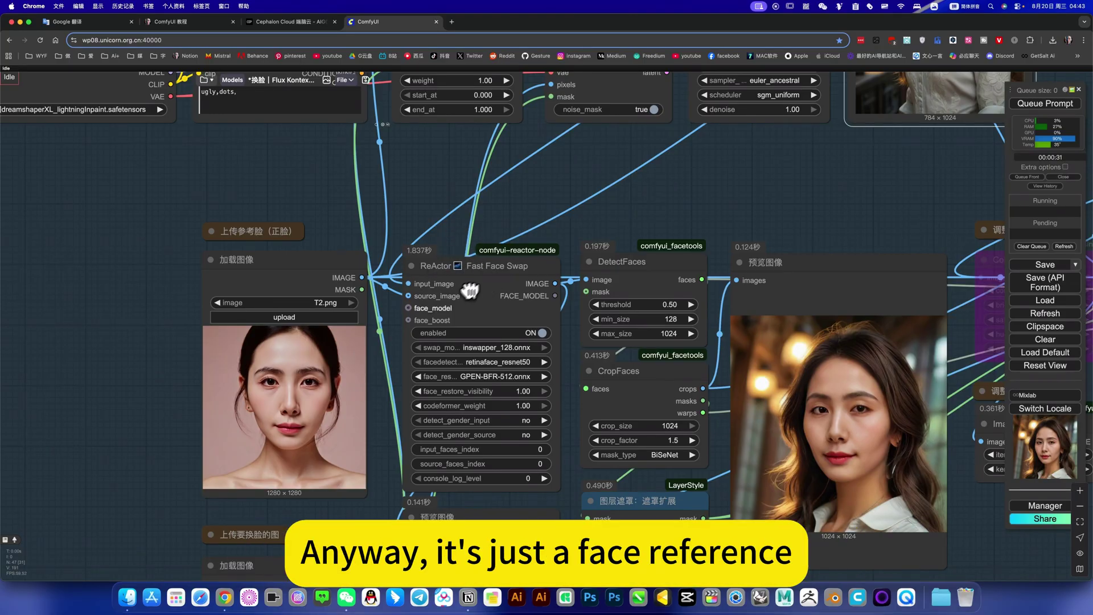
{"action": "scroll", "coordinate": [424, 310], "scroll_direction": "down", "scroll_amount": 5}
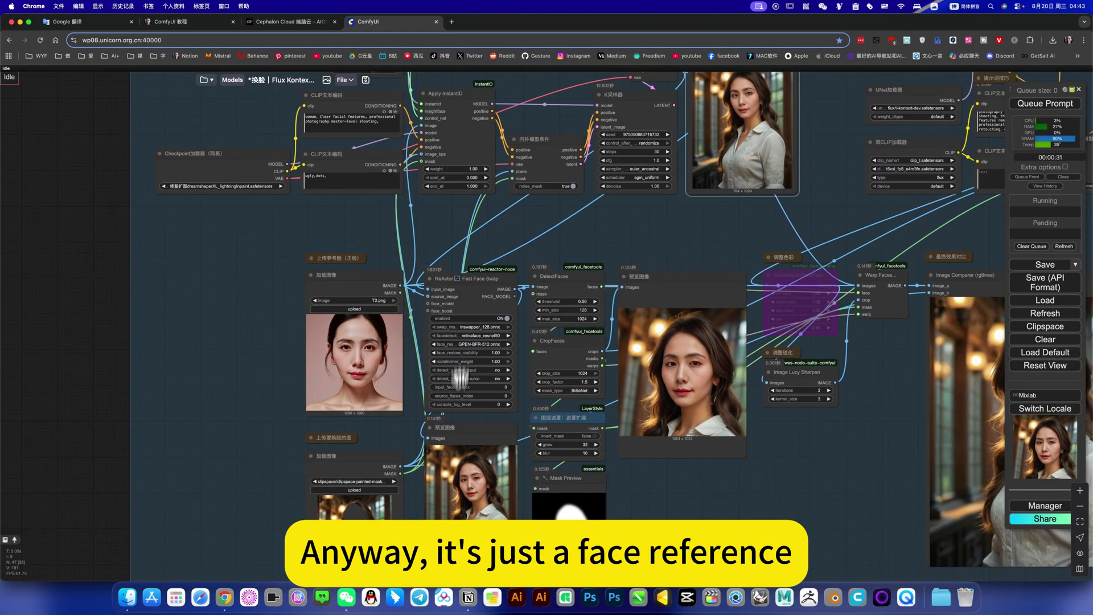
{"action": "left_click_drag", "start_coordinate": [641, 511], "coordinate": [642, 416]}
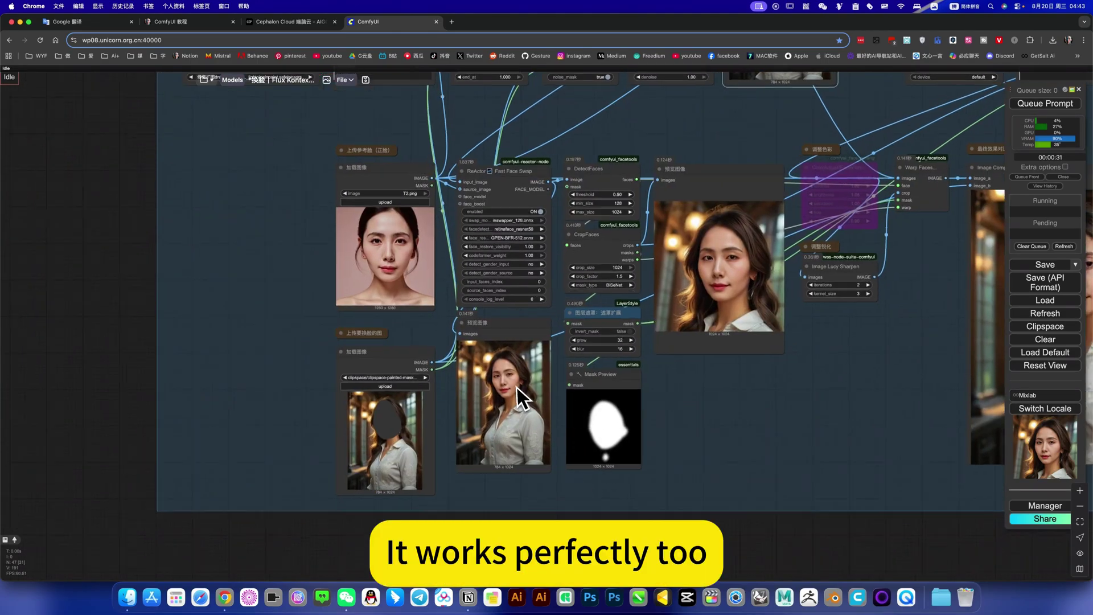
{"action": "scroll", "coordinate": [516, 387], "scroll_direction": "up", "scroll_amount": 10}
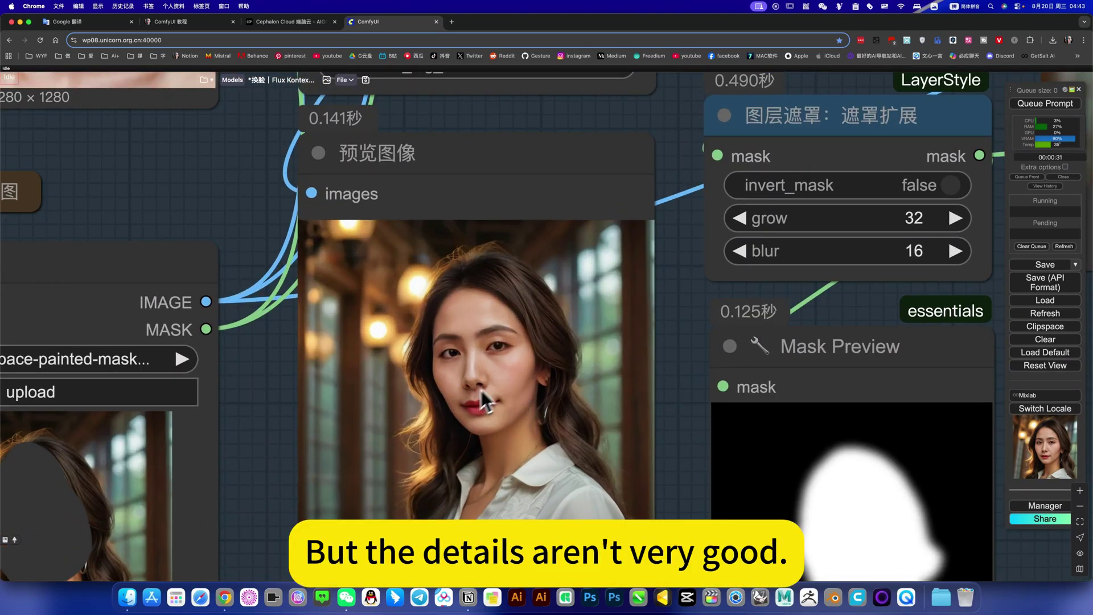
{"action": "scroll", "coordinate": [485, 377], "scroll_direction": "up", "scroll_amount": 5}
{"action": "scroll", "coordinate": [484, 378], "scroll_direction": "up", "scroll_amount": 2}
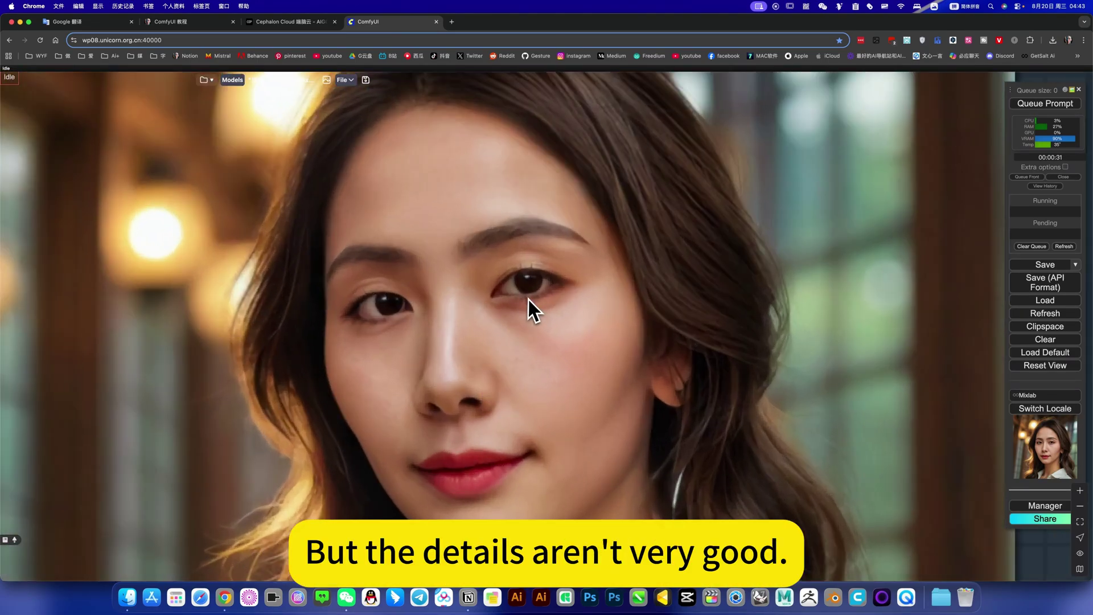
{"action": "scroll", "coordinate": [528, 302], "scroll_direction": "down", "scroll_amount": 10}
{"action": "scroll", "coordinate": [522, 318], "scroll_direction": "down", "scroll_amount": 10}
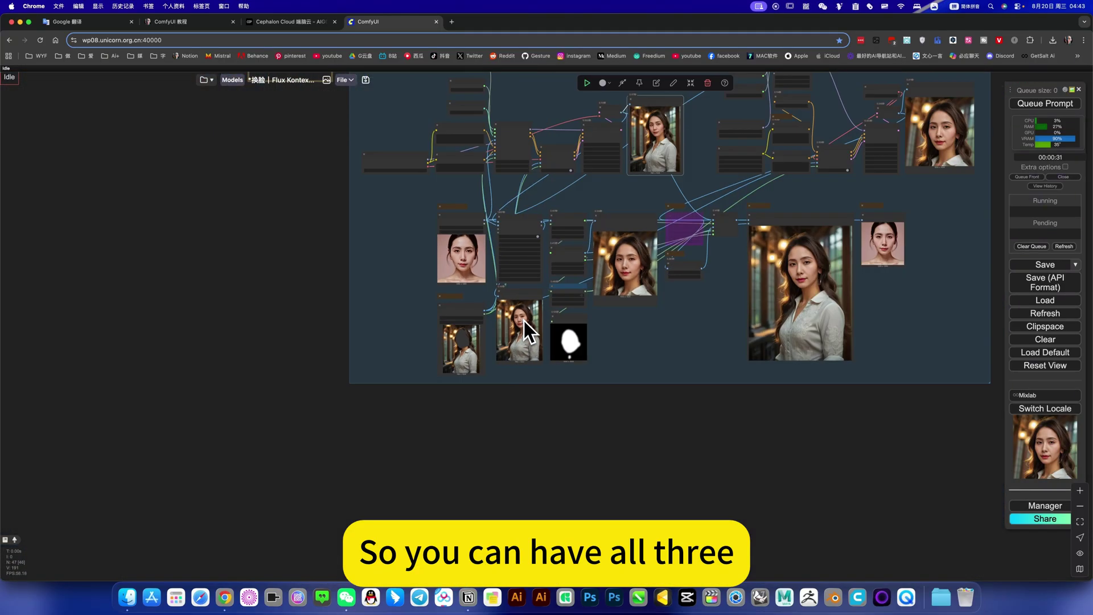
{"action": "left_click_drag", "start_coordinate": [644, 386], "coordinate": [527, 421]}
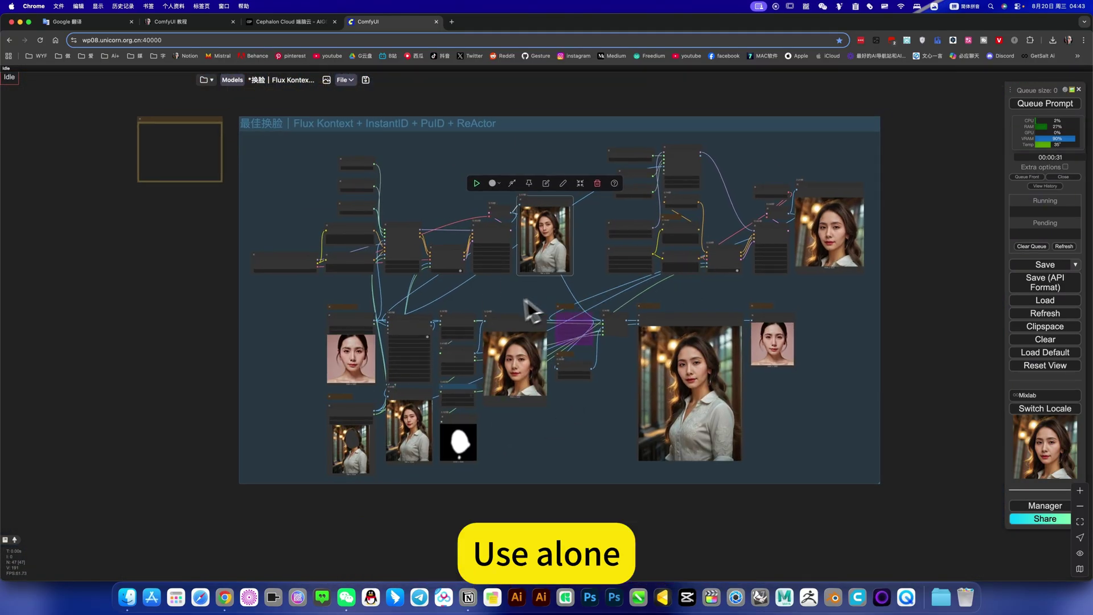
{"action": "mouse_move", "coordinate": [511, 287]}
{"action": "left_mouse_down"}
{"action": "mouse_move", "coordinate": [474, 291]}
{"action": "mouse_move", "coordinate": [499, 292]}
{"action": "left_mouse_up"}
{"action": "scroll", "coordinate": [504, 292], "scroll_direction": "up", "scroll_amount": 3}
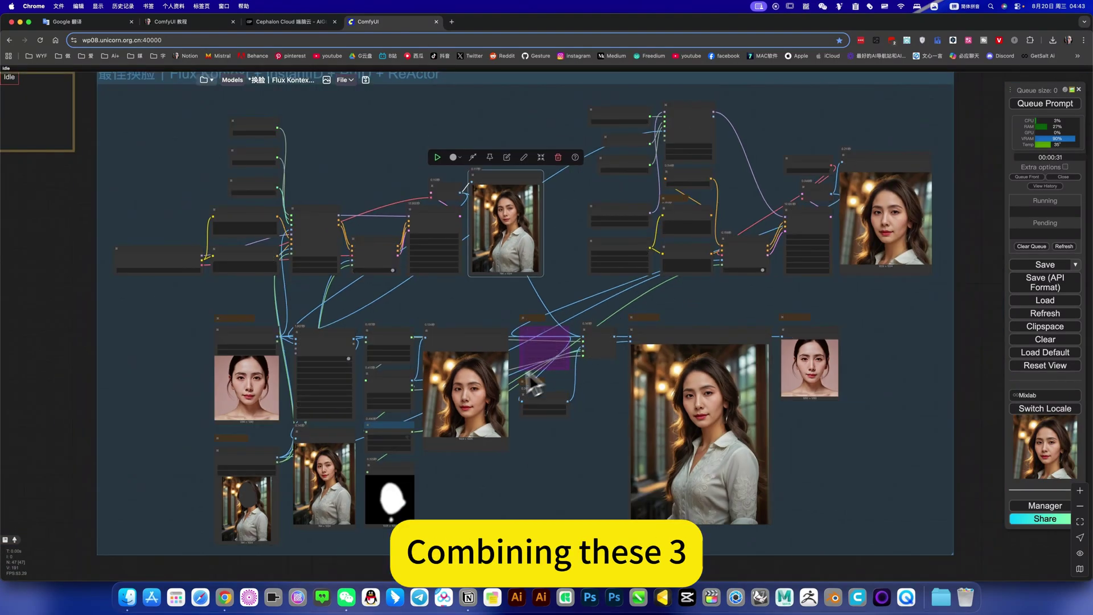
{"action": "scroll", "coordinate": [384, 184], "scroll_direction": "up", "scroll_amount": 3}
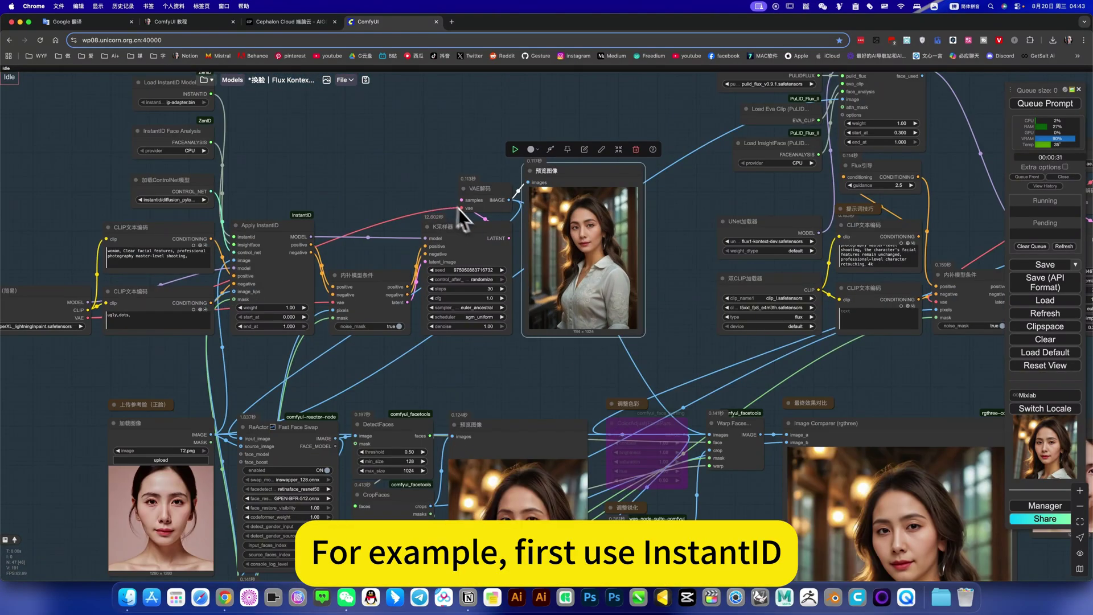
{"action": "left_click_drag", "start_coordinate": [545, 363], "coordinate": [564, 245]}
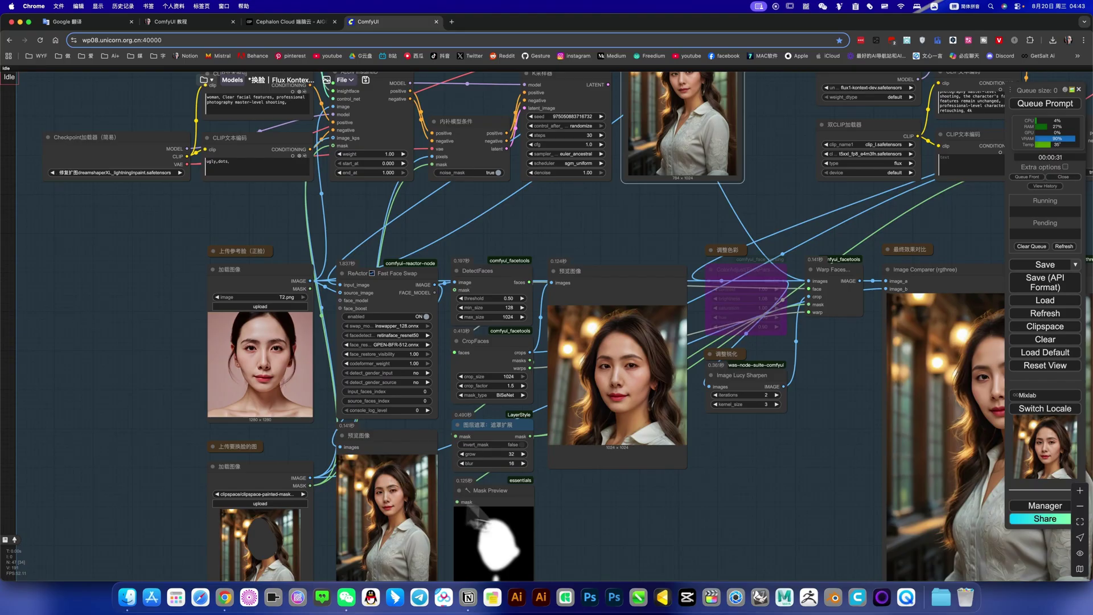
{"action": "left_click_drag", "start_coordinate": [504, 524], "coordinate": [569, 452]}
{"action": "scroll", "coordinate": [388, 439], "scroll_direction": "up", "scroll_amount": 10}
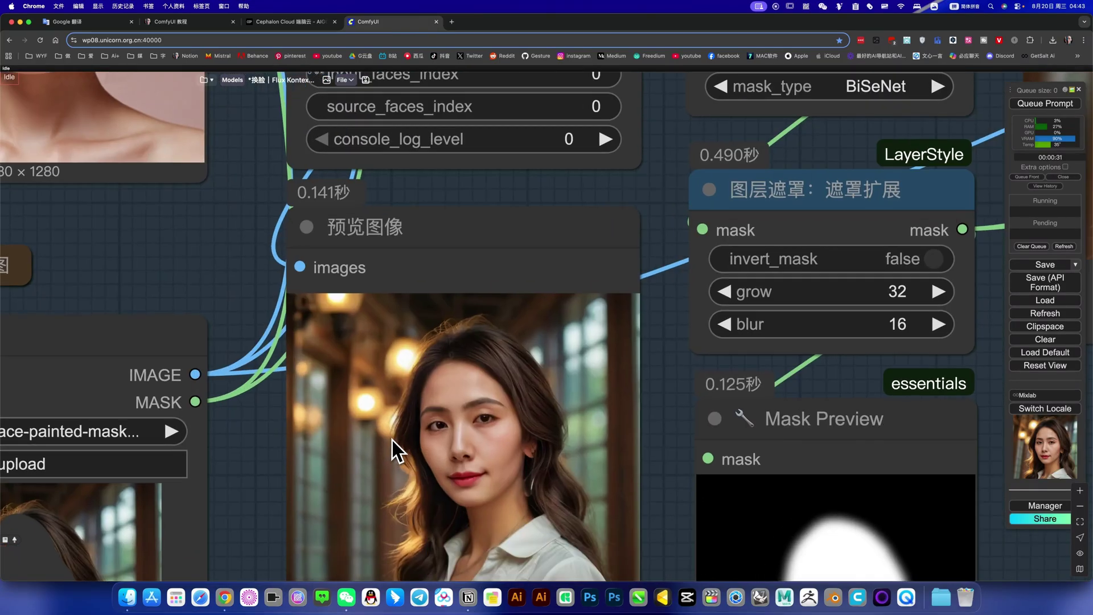
{"action": "scroll", "coordinate": [391, 440], "scroll_direction": "down", "scroll_amount": 15}
{"action": "scroll", "coordinate": [335, 393], "scroll_direction": "up", "scroll_amount": 10}
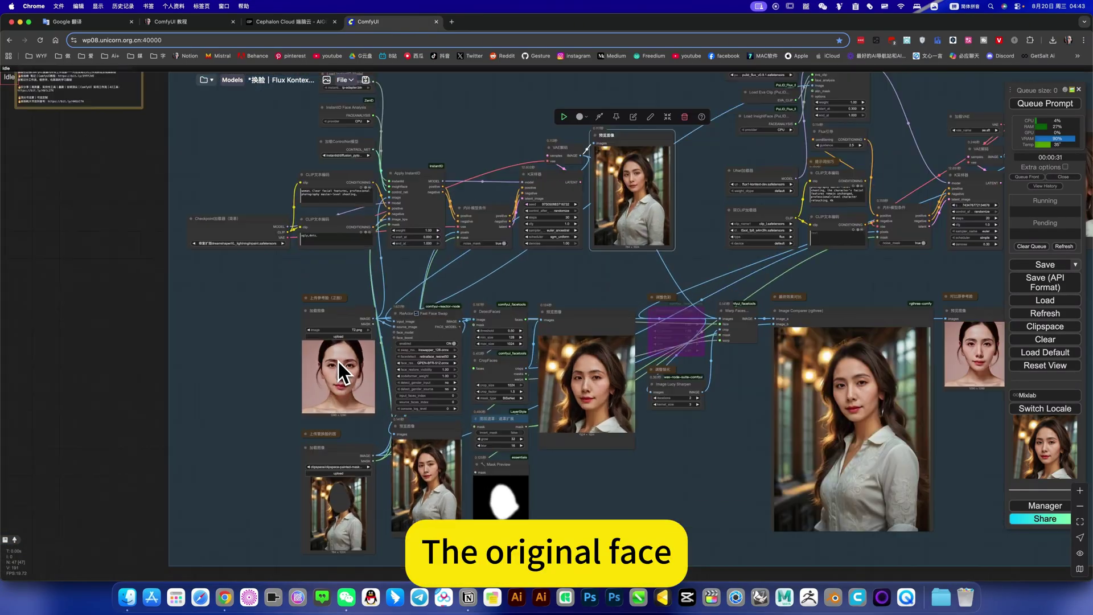
{"action": "scroll", "coordinate": [353, 401], "scroll_direction": "down", "scroll_amount": 10}
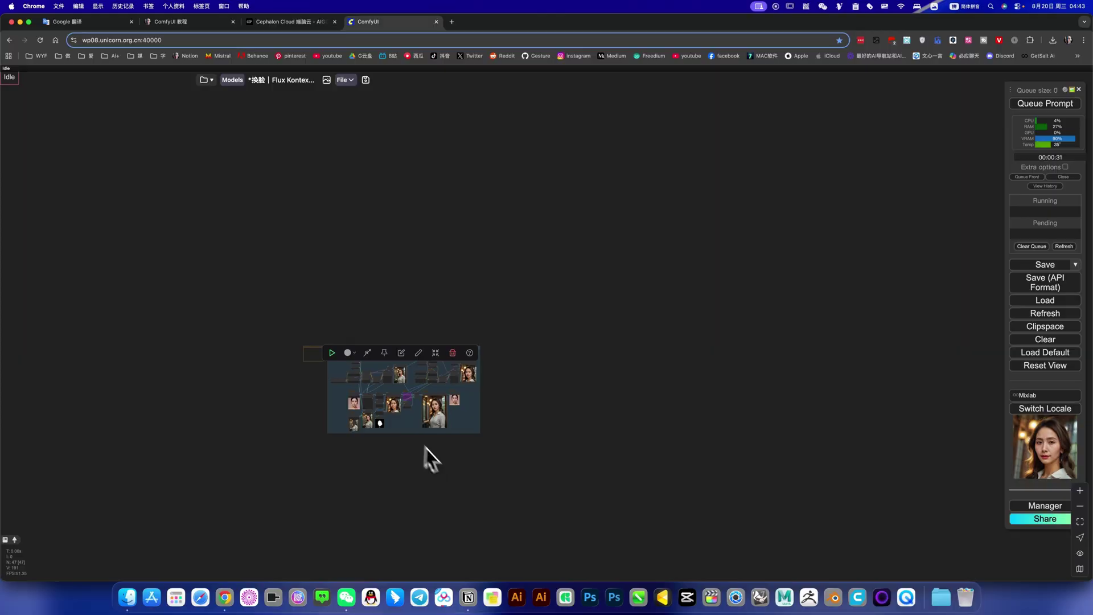
{"action": "scroll", "coordinate": [370, 424], "scroll_direction": "up", "scroll_amount": 10}
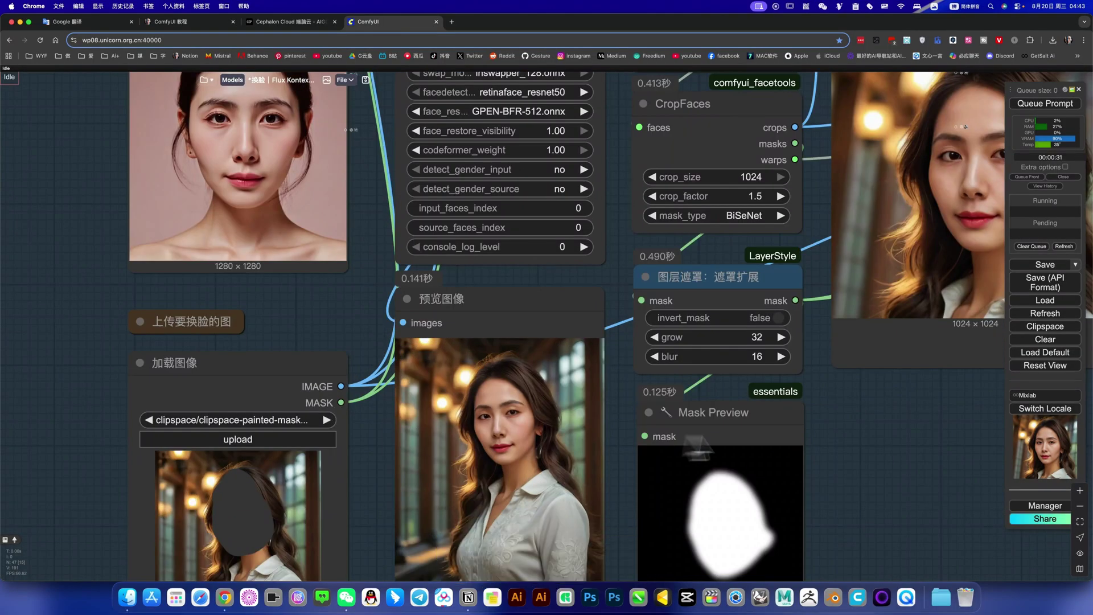
{"action": "left_click_drag", "start_coordinate": [807, 365], "coordinate": [700, 464]}
{"action": "scroll", "coordinate": [700, 456], "scroll_direction": "down", "scroll_amount": 5}
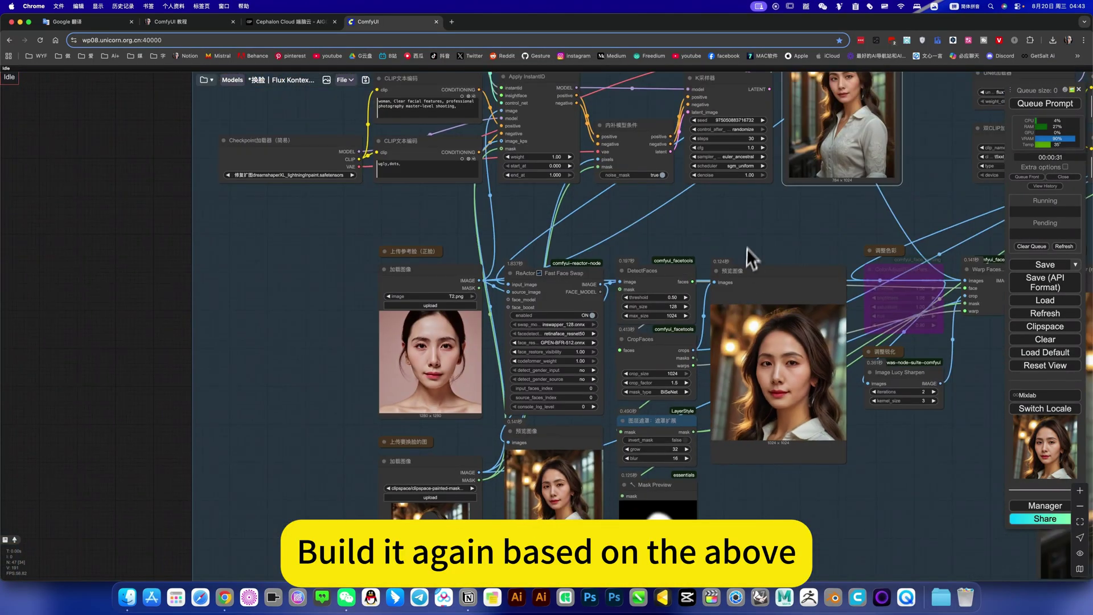
{"action": "scroll", "coordinate": [603, 298], "scroll_direction": "up", "scroll_amount": 2}
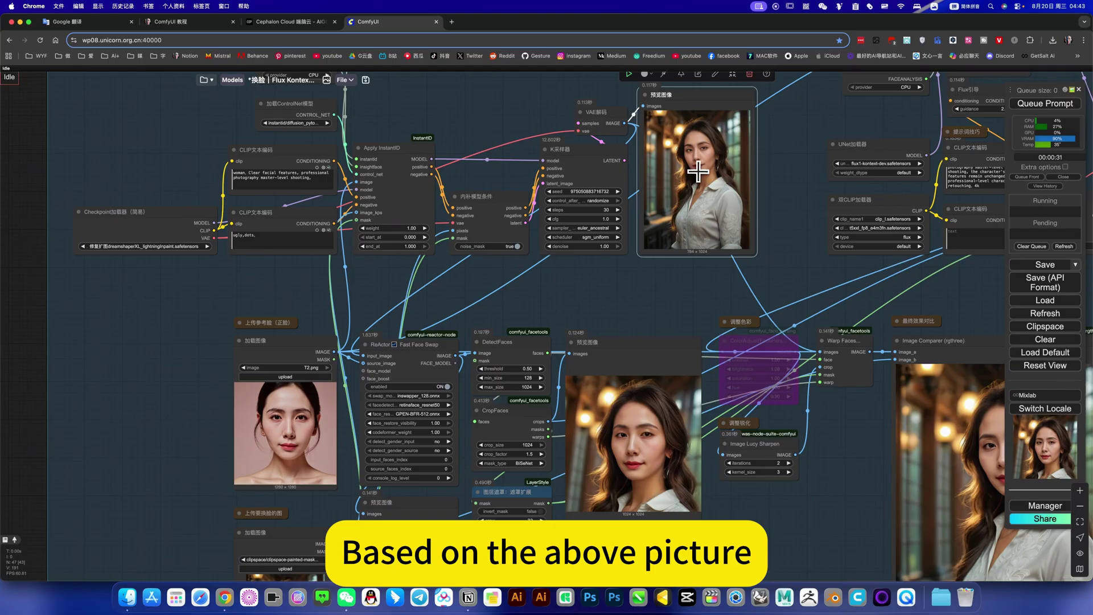
{"action": "scroll", "coordinate": [505, 471], "scroll_direction": "down", "scroll_amount": 3}
{"action": "scroll", "coordinate": [505, 471], "scroll_direction": "right", "scroll_amount": 3}
{"action": "scroll", "coordinate": [565, 393], "scroll_direction": "up", "scroll_amount": 10}
{"action": "scroll", "coordinate": [566, 393], "scroll_direction": "down", "scroll_amount": 5}
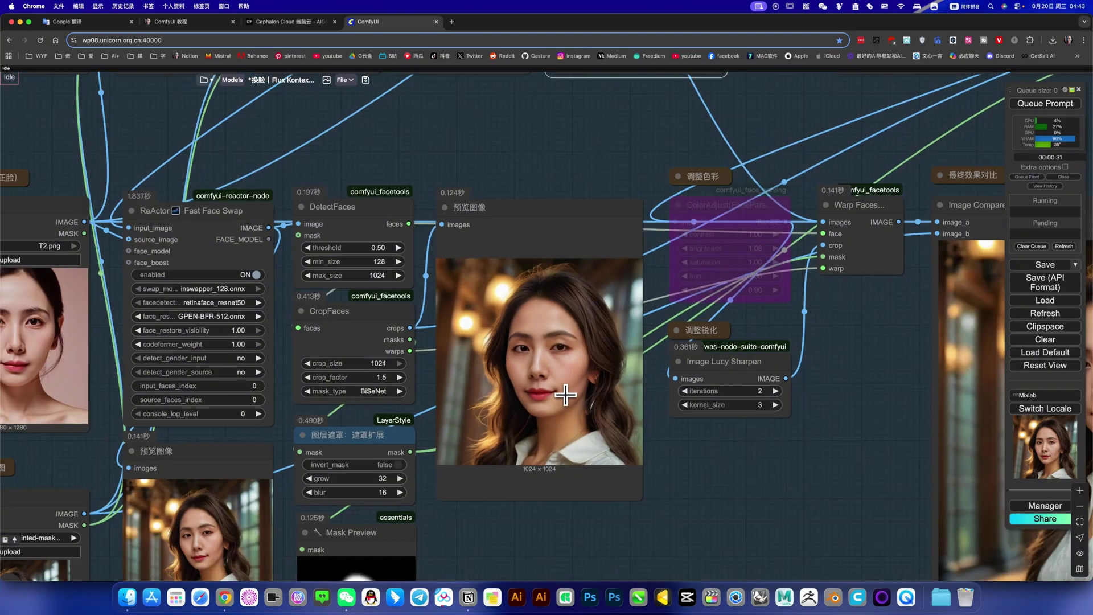
{"action": "left_click", "coordinate": [535, 390]}
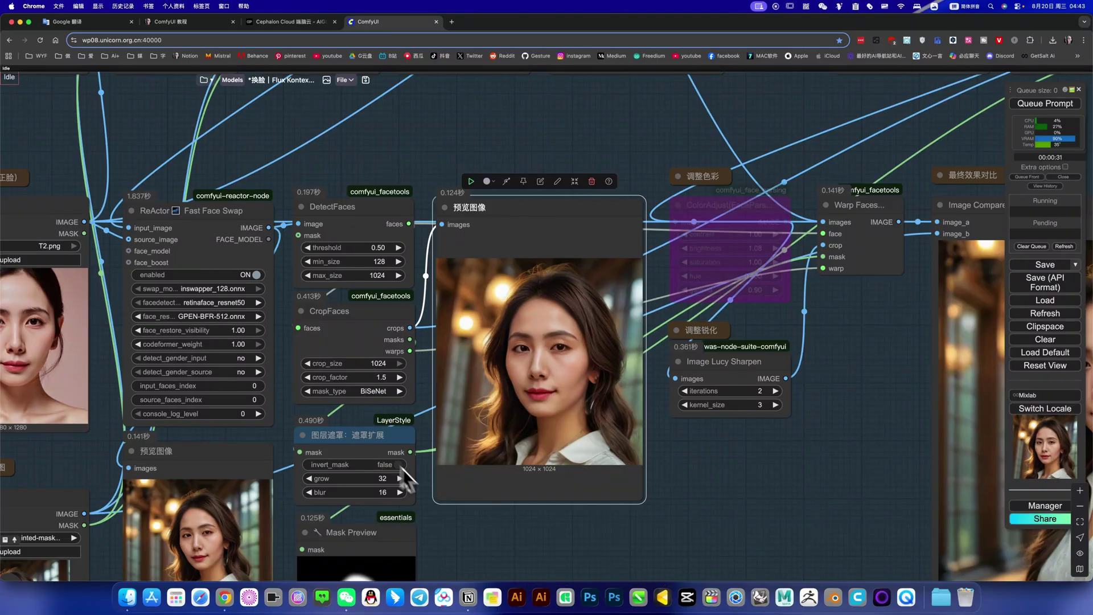
{"action": "scroll", "coordinate": [481, 455], "scroll_direction": "down", "scroll_amount": 3}
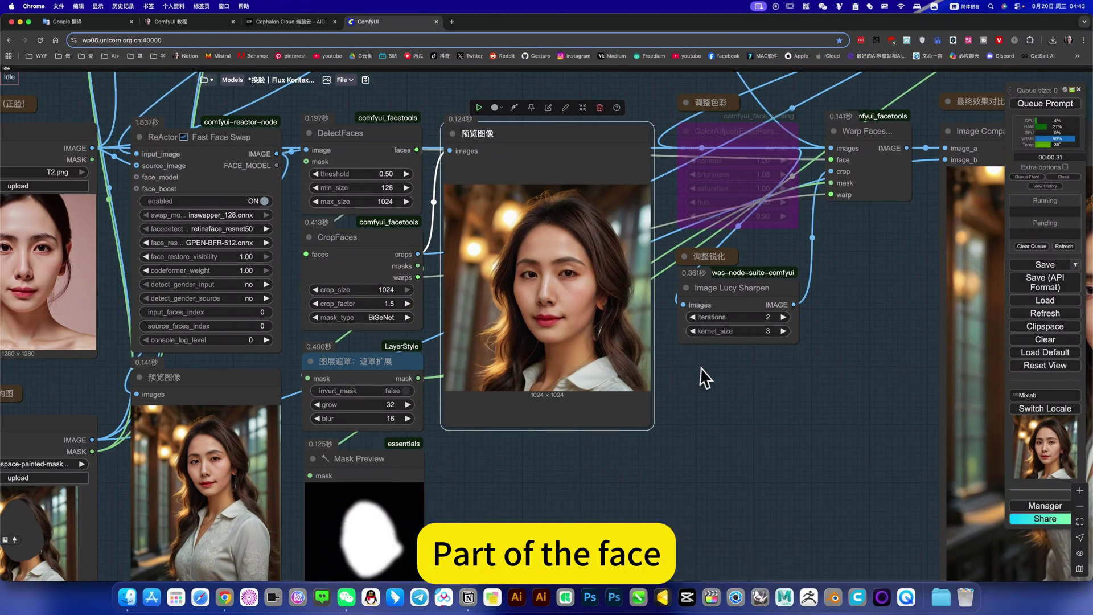
{"action": "scroll", "coordinate": [537, 451], "scroll_direction": "down", "scroll_amount": 10}
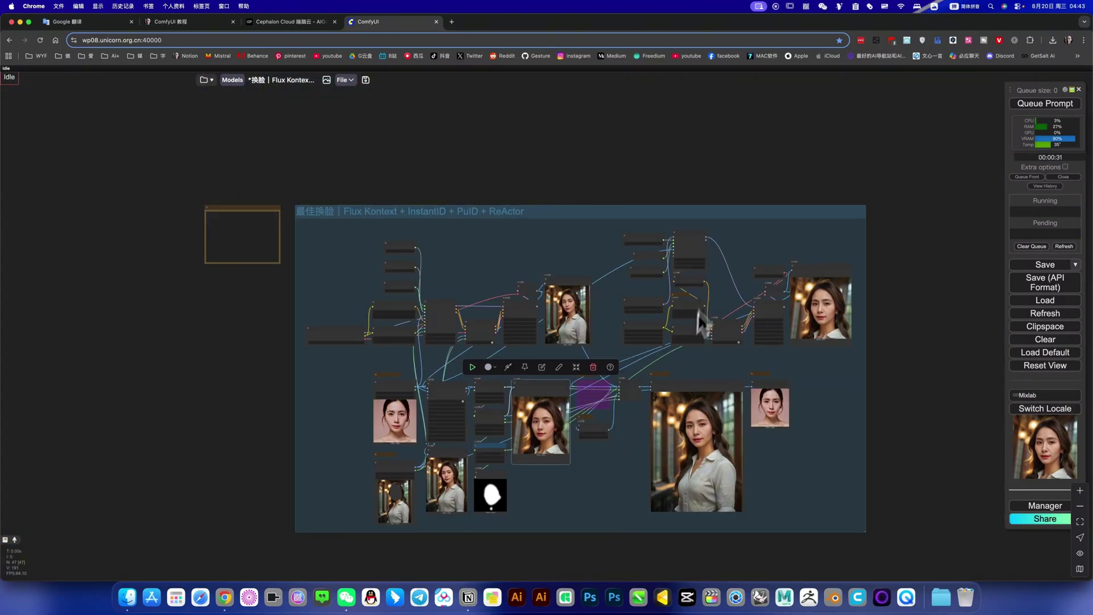
{"action": "scroll", "coordinate": [719, 294], "scroll_direction": "up", "scroll_amount": 15}
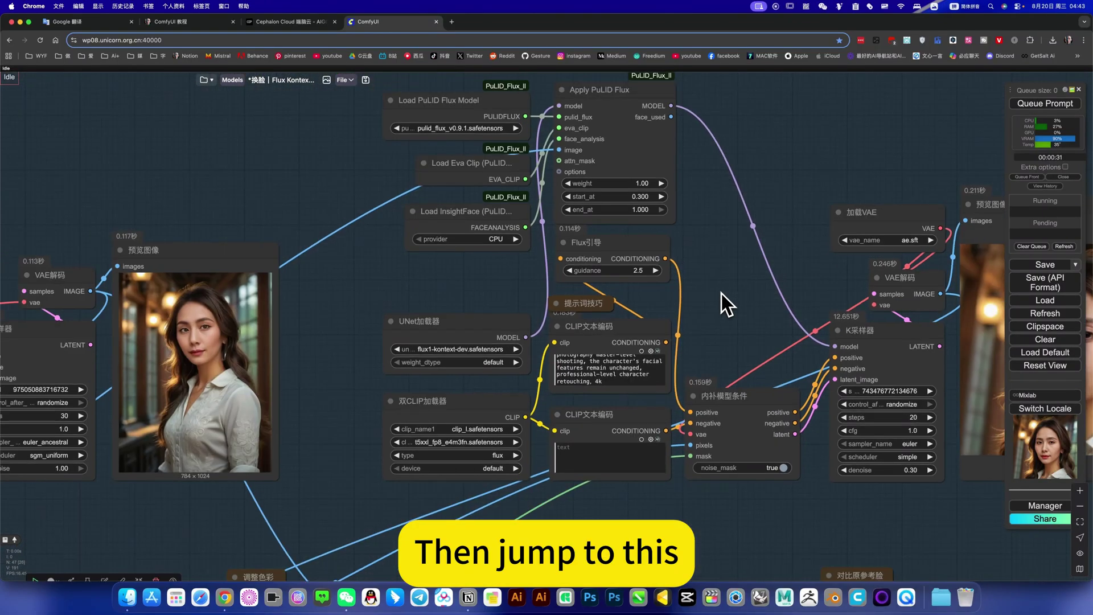
{"action": "left_click_drag", "start_coordinate": [722, 293], "coordinate": [472, 349]}
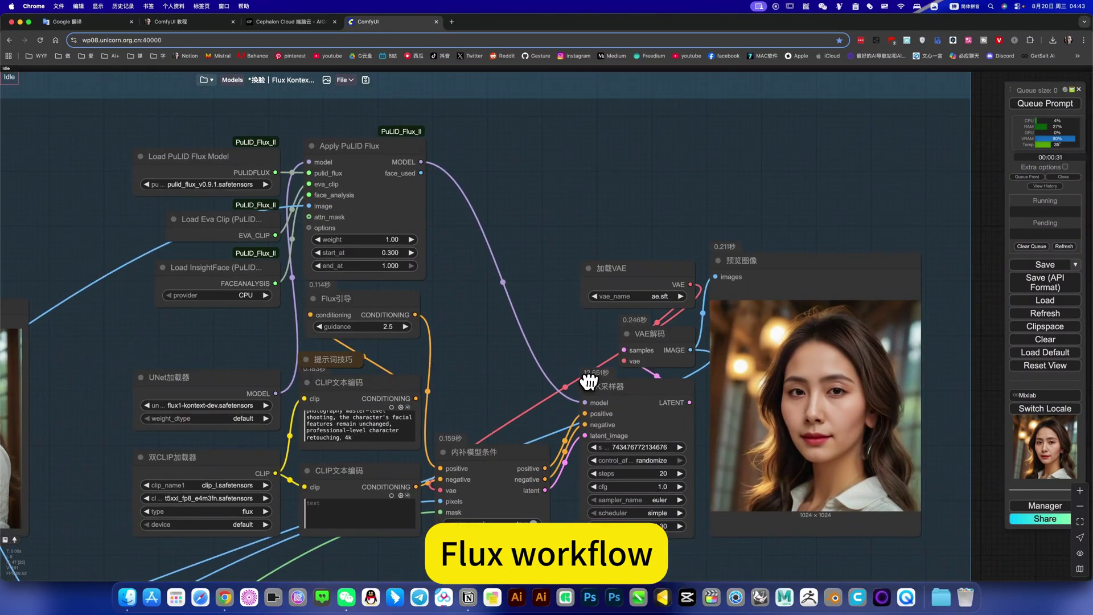
{"action": "scroll", "coordinate": [518, 353], "scroll_direction": "left", "scroll_amount": 2}
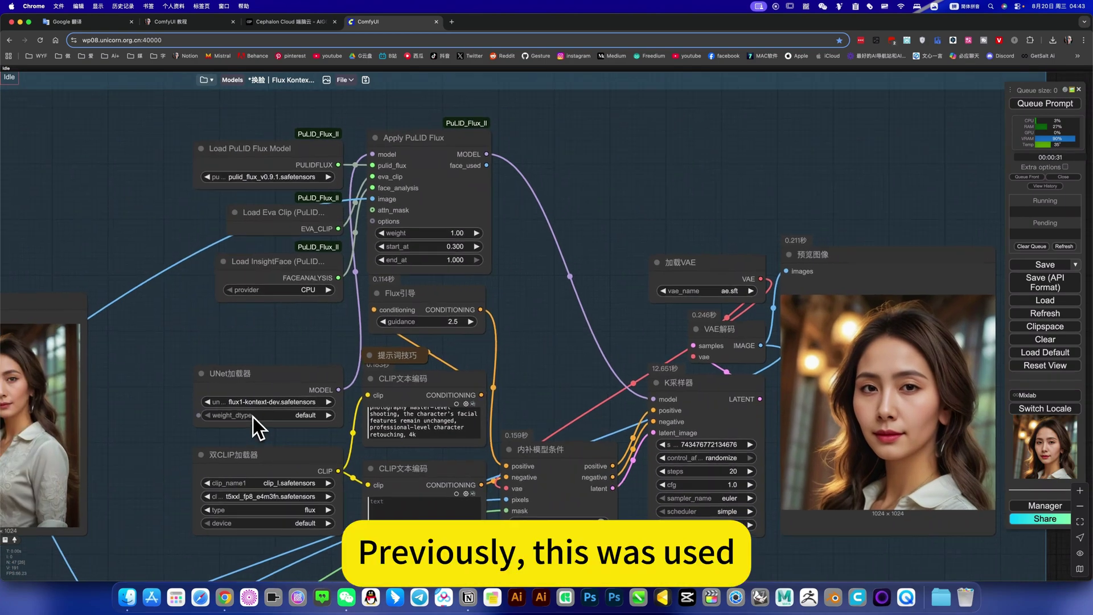
{"action": "scroll", "coordinate": [253, 416], "scroll_direction": "up", "scroll_amount": 5}
{"action": "scroll", "coordinate": [253, 416], "scroll_direction": "up", "scroll_amount": 5}
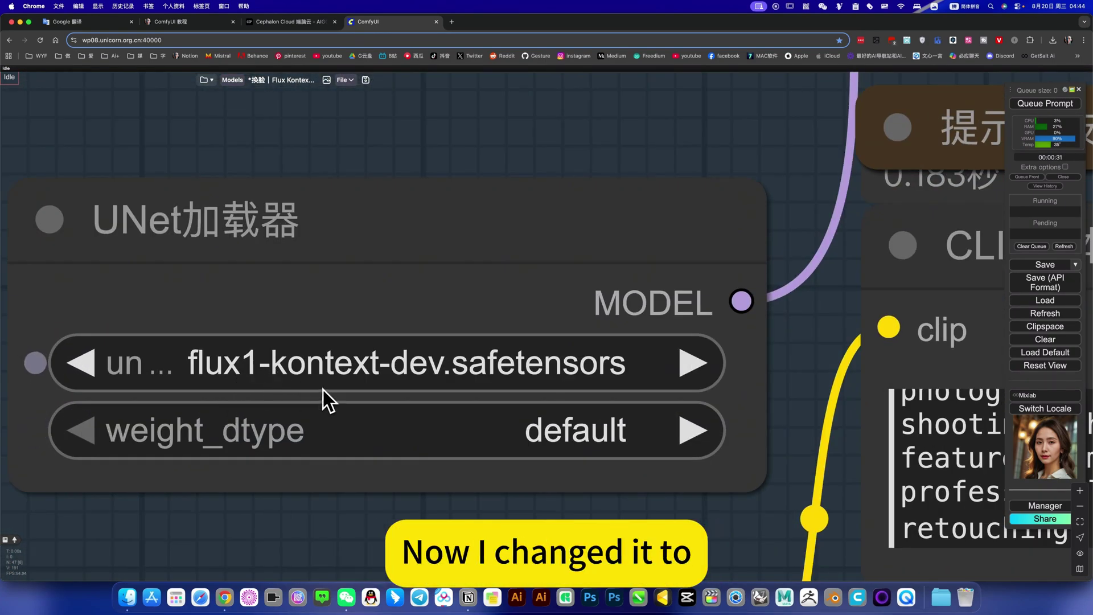
{"action": "scroll", "coordinate": [367, 378], "scroll_direction": "down", "scroll_amount": 15}
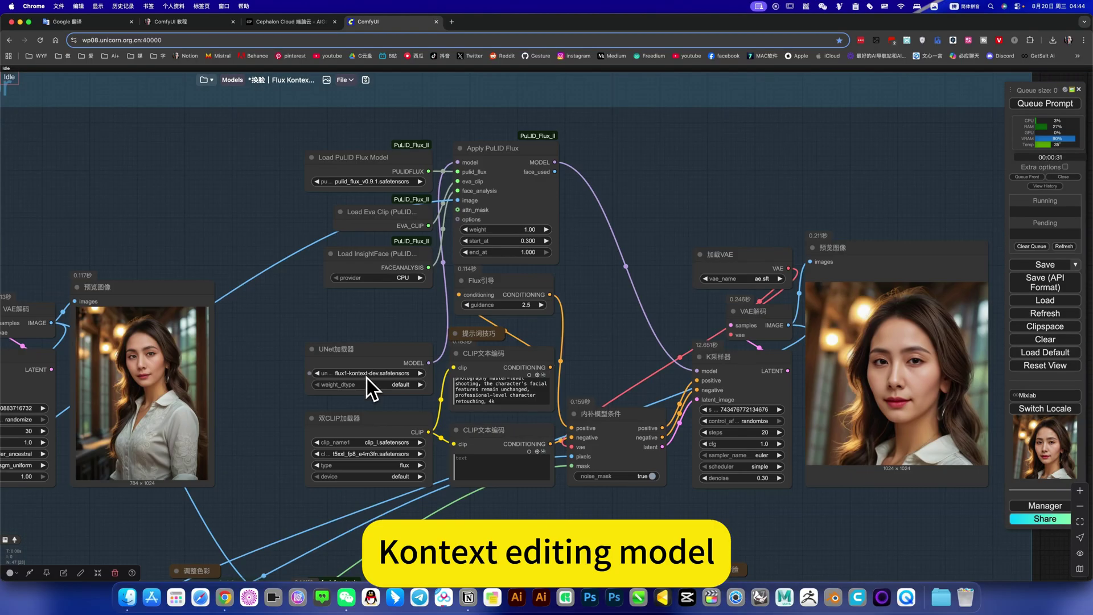
{"action": "left_click_drag", "start_coordinate": [586, 336], "coordinate": [541, 378]}
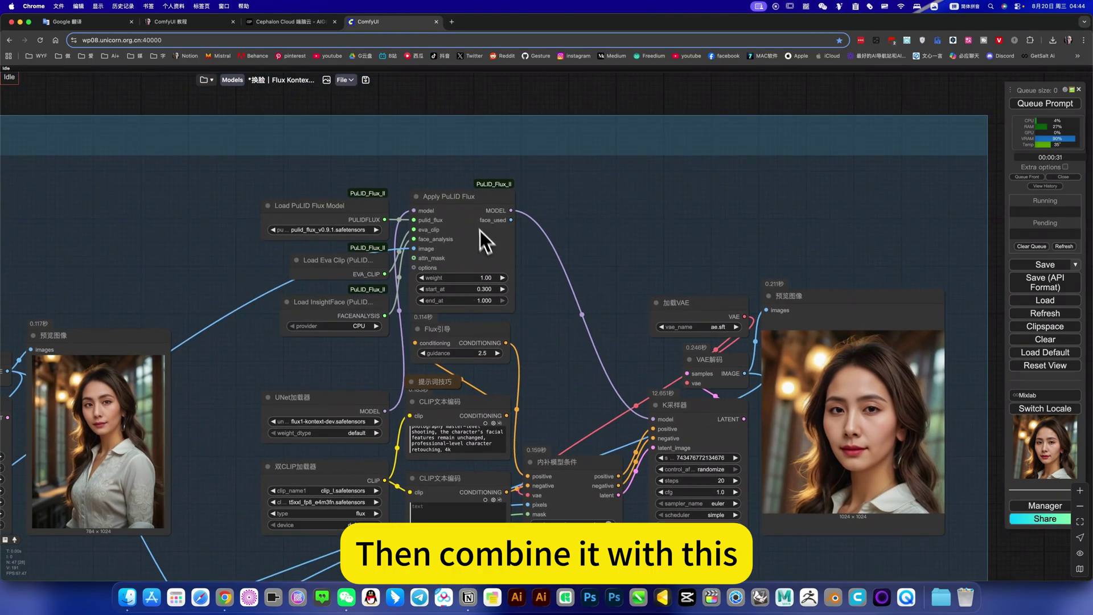
{"action": "scroll", "coordinate": [546, 337], "scroll_direction": "down", "scroll_amount": 3}
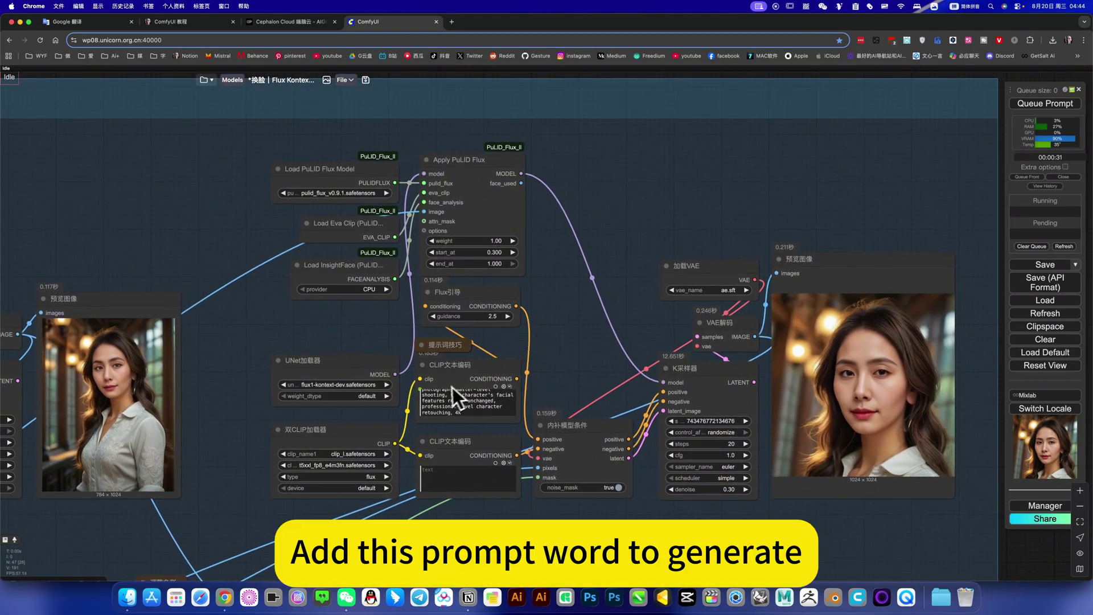
{"action": "scroll", "coordinate": [449, 391], "scroll_direction": "up", "scroll_amount": 5}
{"action": "scroll", "coordinate": [448, 390], "scroll_direction": "down", "scroll_amount": 8}
{"action": "scroll", "coordinate": [490, 387], "scroll_direction": "up", "scroll_amount": 1}
{"action": "left_click_drag", "start_coordinate": [585, 369], "coordinate": [319, 358]}
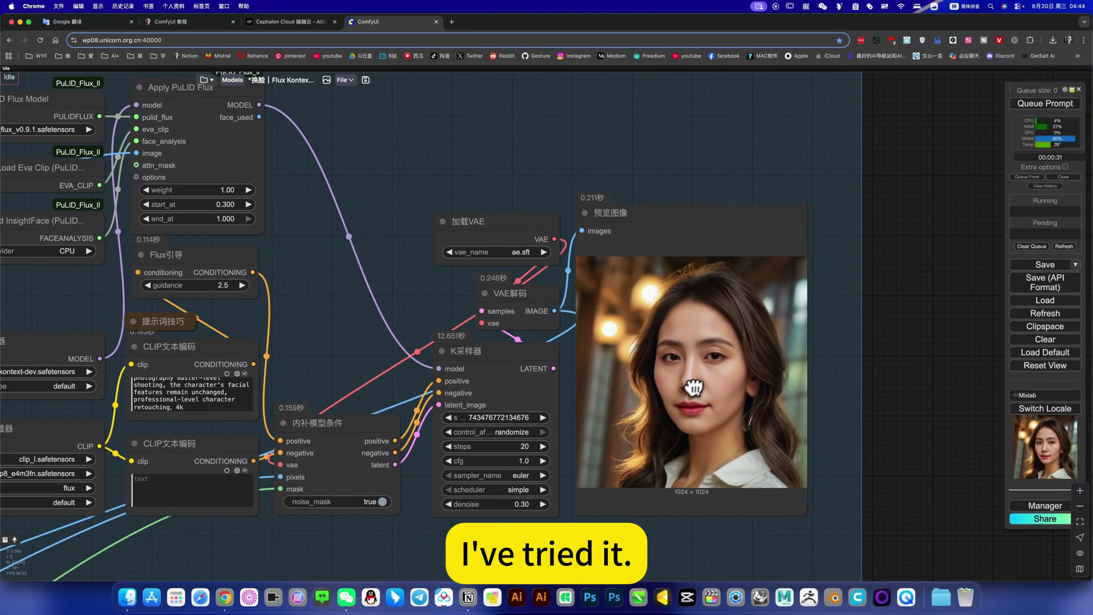
{"action": "scroll", "coordinate": [376, 373], "scroll_direction": "left", "scroll_amount": 5}
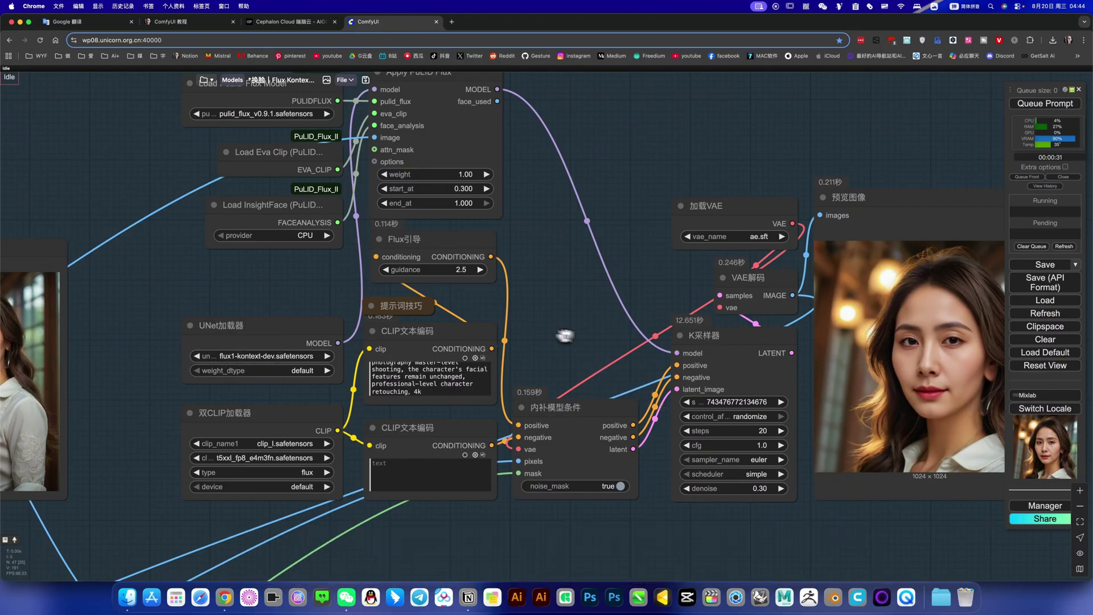
{"action": "scroll", "coordinate": [608, 374], "scroll_direction": "right", "scroll_amount": 3}
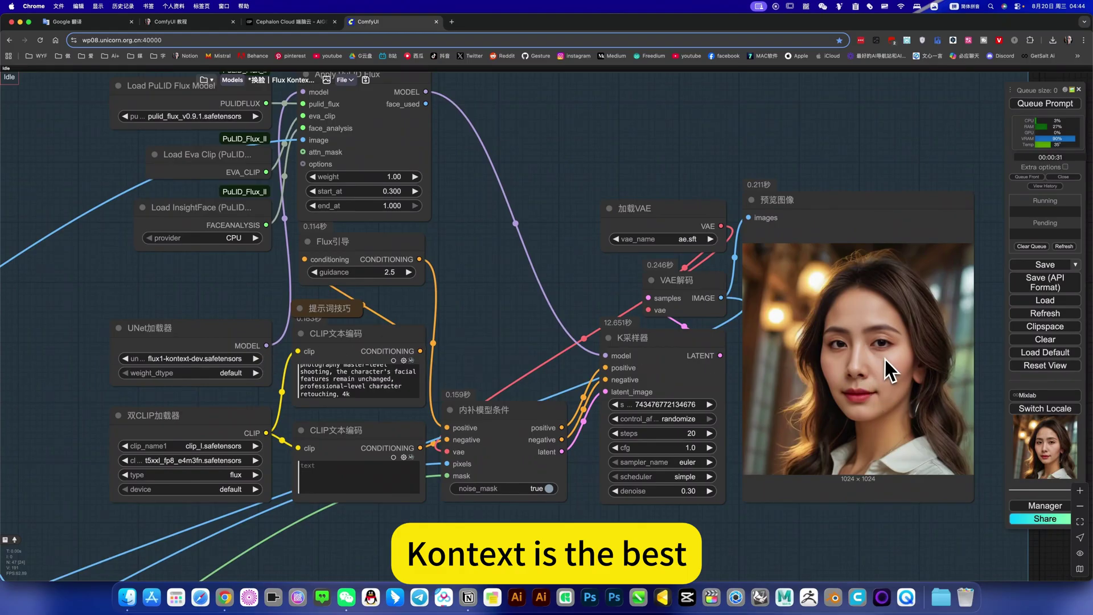
{"action": "left_click_drag", "start_coordinate": [512, 378], "coordinate": [630, 361]}
{"action": "scroll", "coordinate": [431, 324], "scroll_direction": "up", "scroll_amount": 10}
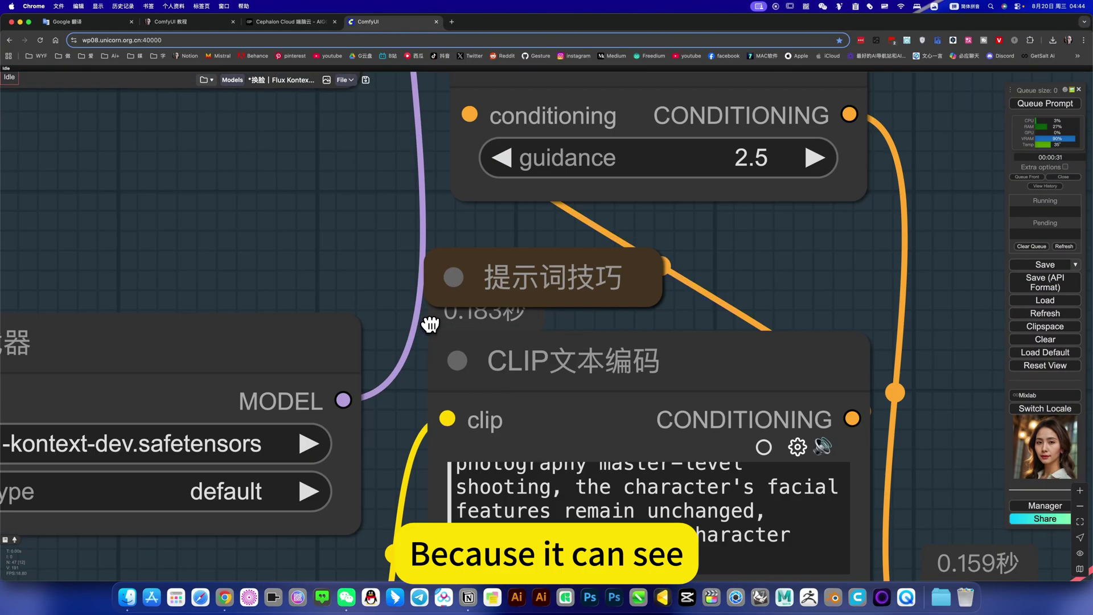
{"action": "scroll", "coordinate": [431, 323], "scroll_direction": "up", "scroll_amount": 2}
{"action": "left_click", "coordinate": [455, 272]}
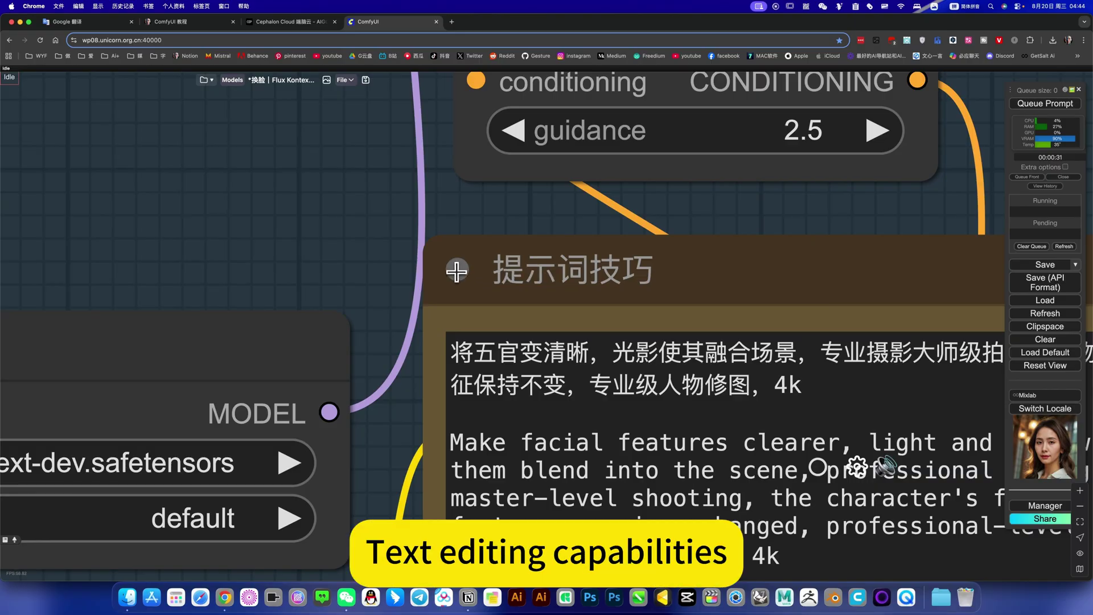
{"action": "left_click", "coordinate": [456, 271]}
Zoom and pan onto the Flux Kontext KSampler node.
{"action": "scroll", "coordinate": [791, 296], "scroll_direction": "down", "scroll_amount": 10}
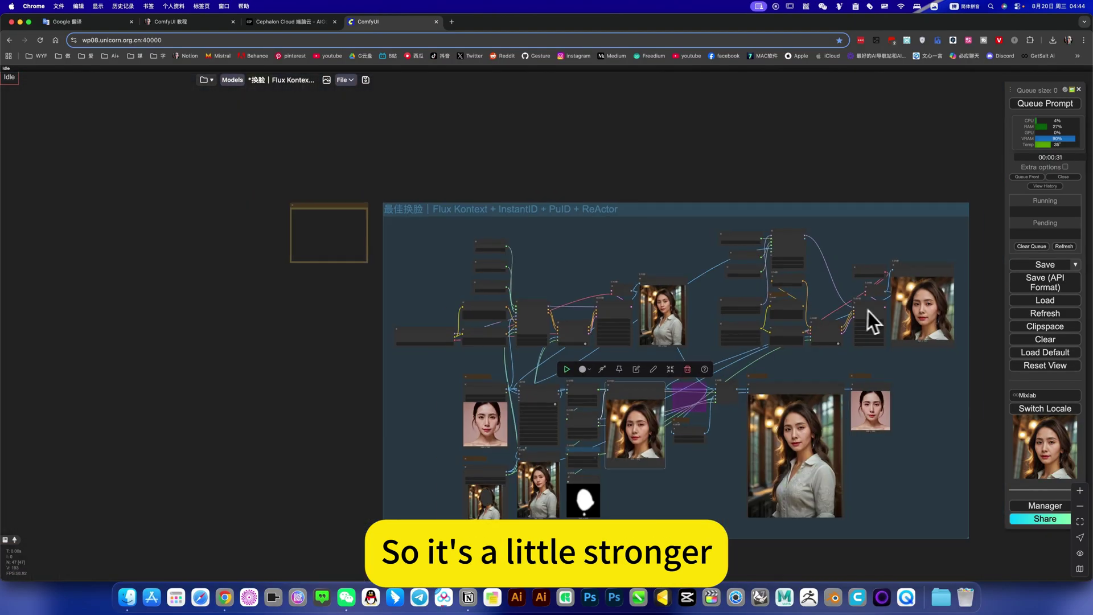
{"action": "scroll", "coordinate": [842, 305], "scroll_direction": "up", "scroll_amount": 15}
{"action": "scroll", "coordinate": [795, 308], "scroll_direction": "down", "scroll_amount": 4}
{"action": "scroll", "coordinate": [640, 312], "scroll_direction": "right", "scroll_amount": 3}
{"action": "scroll", "coordinate": [483, 336], "scroll_direction": "up", "scroll_amount": 3}
{"action": "scroll", "coordinate": [551, 337], "scroll_direction": "down", "scroll_amount": 3}
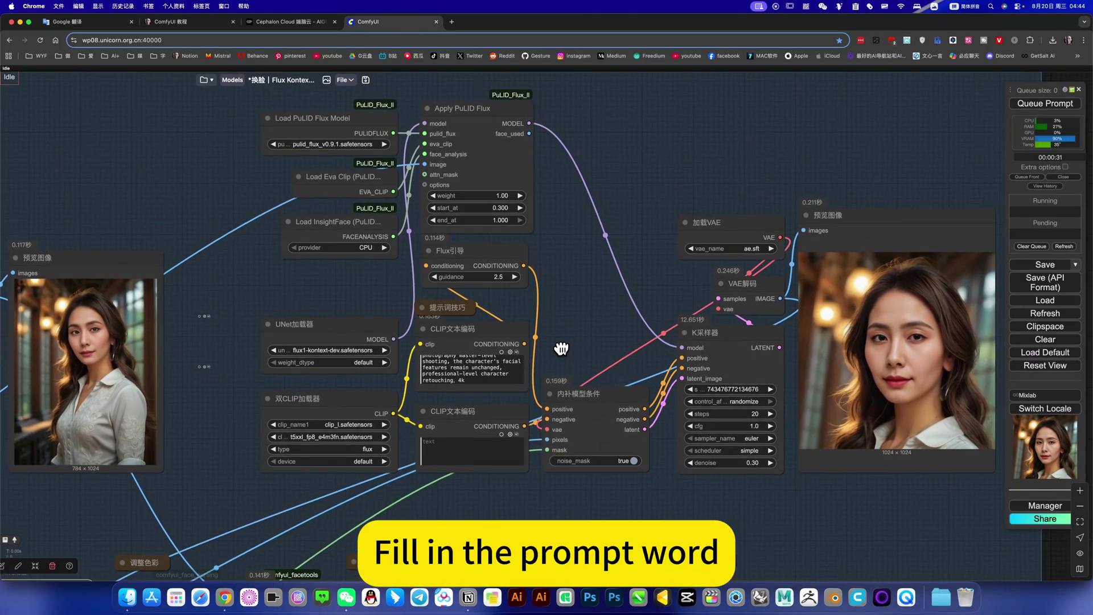
{"action": "scroll", "coordinate": [564, 350], "scroll_direction": "up", "scroll_amount": 3}
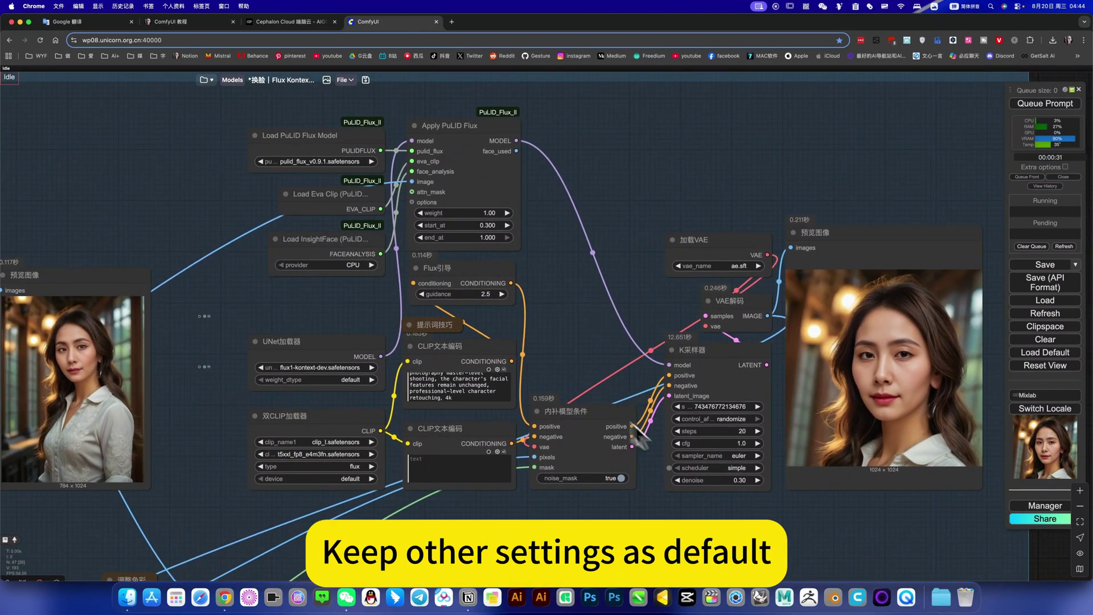
{"action": "scroll", "coordinate": [678, 499], "scroll_direction": "right", "scroll_amount": 3}
{"action": "scroll", "coordinate": [627, 493], "scroll_direction": "up", "scroll_amount": 10}
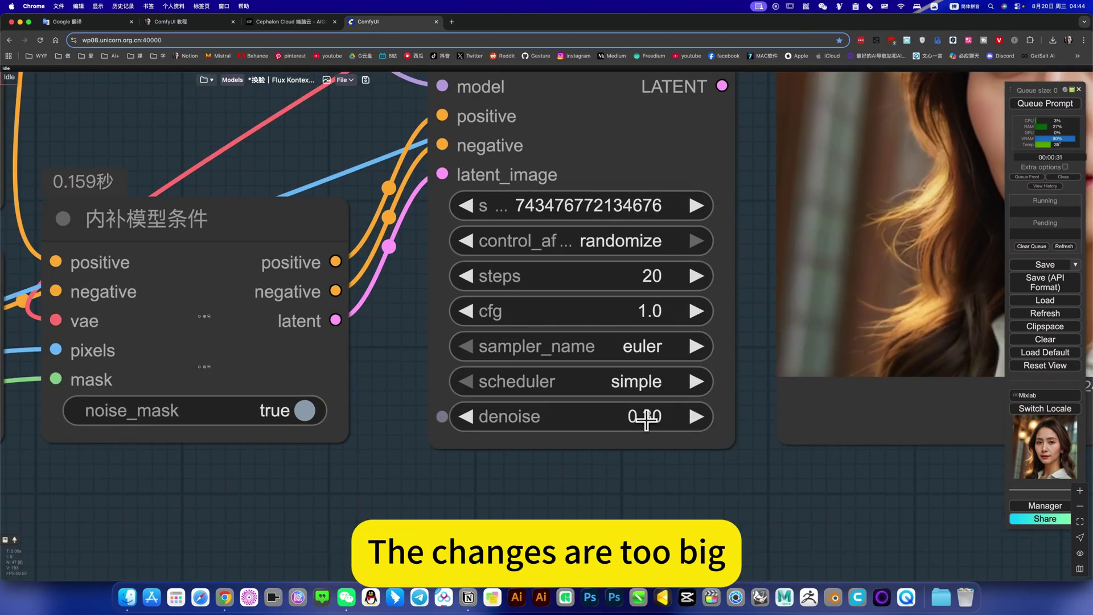
Enter 0.3 as the KSampler denoise value, then view the full 1024×1024 preview.
{"action": "left_click", "coordinate": [646, 417]}
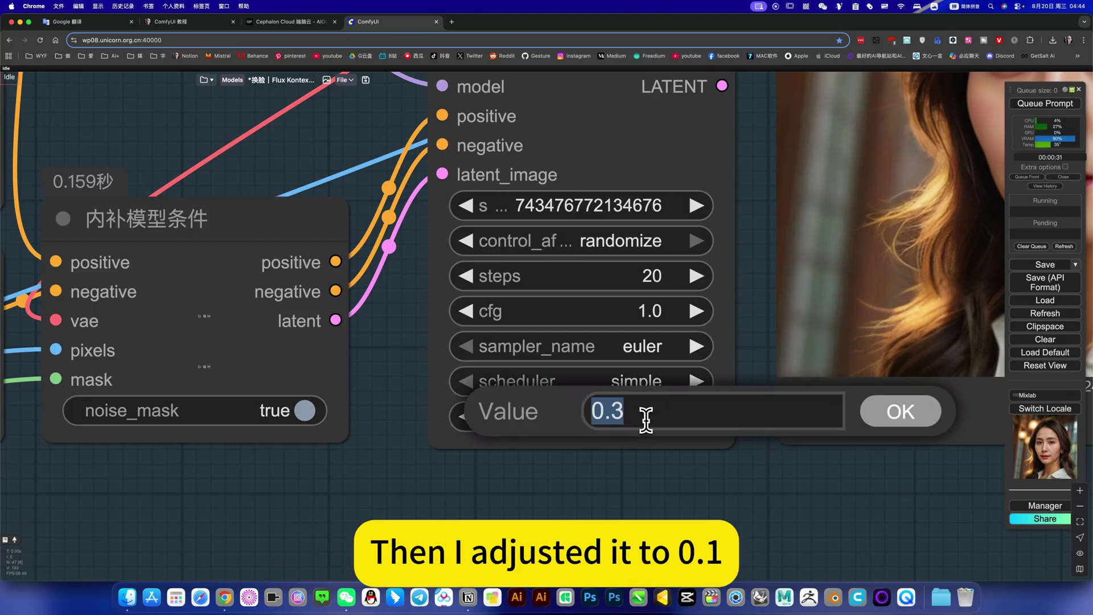
{"action": "left_click", "coordinate": [617, 411]}
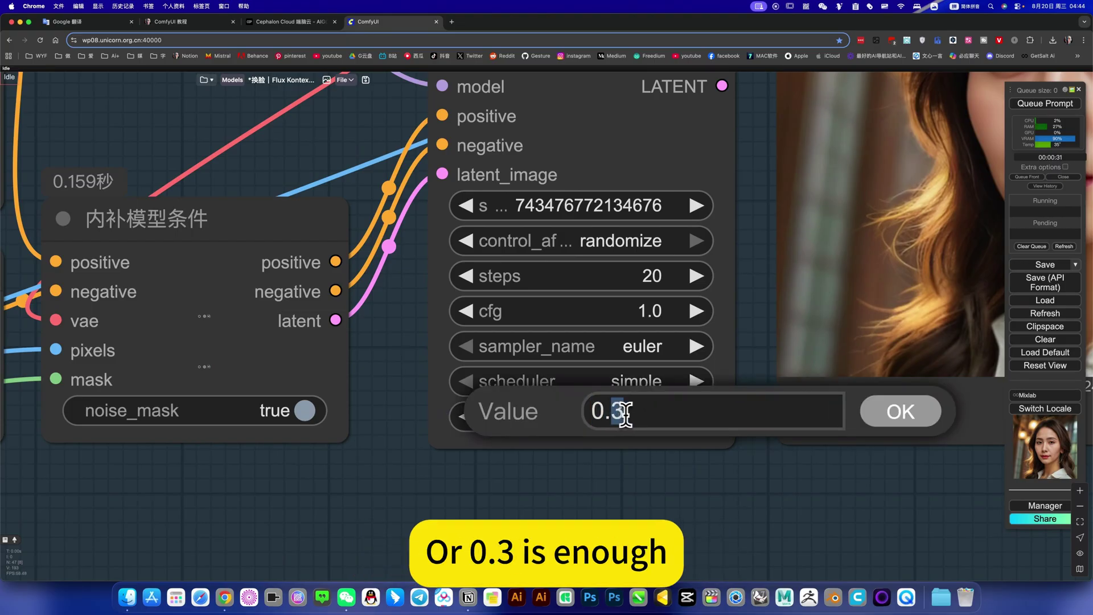
{"action": "left_click", "coordinate": [900, 420]}
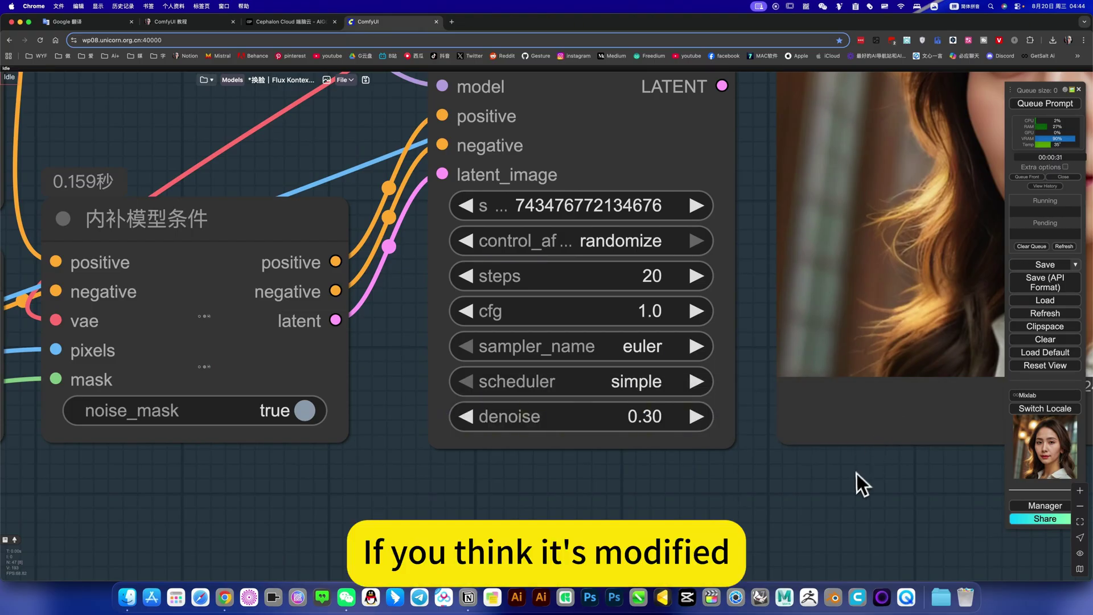
{"action": "left_click_drag", "start_coordinate": [861, 487], "coordinate": [617, 512]}
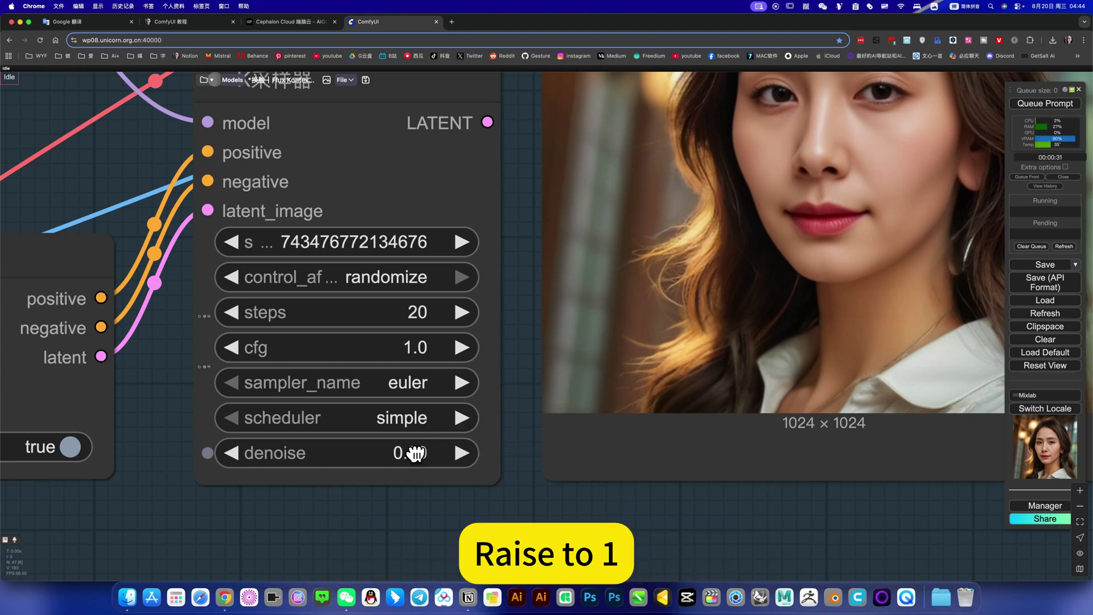
{"action": "scroll", "coordinate": [417, 453], "scroll_direction": "down", "scroll_amount": 6}
{"action": "scroll", "coordinate": [416, 453], "scroll_direction": "down", "scroll_amount": 5}
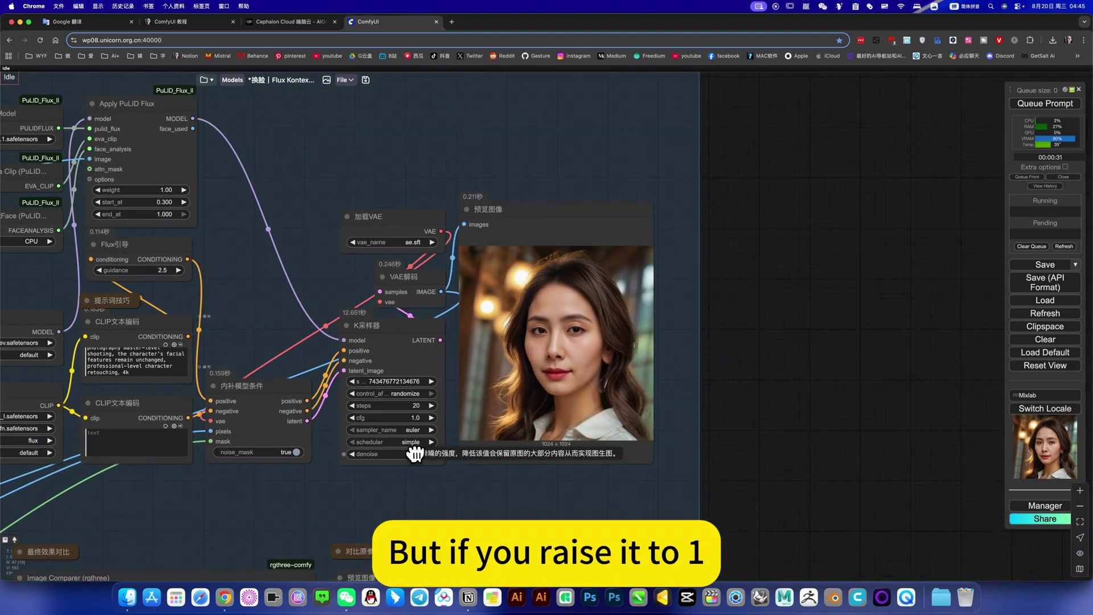
{"action": "left_click_drag", "start_coordinate": [423, 497], "coordinate": [714, 513]}
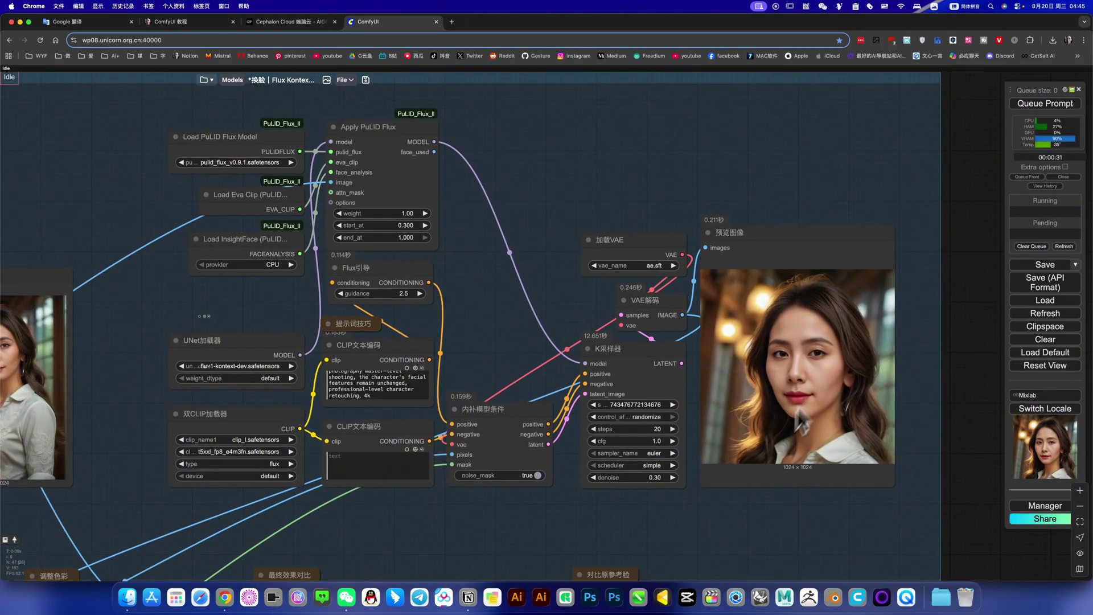
{"action": "left_click_drag", "start_coordinate": [472, 510], "coordinate": [658, 488]}
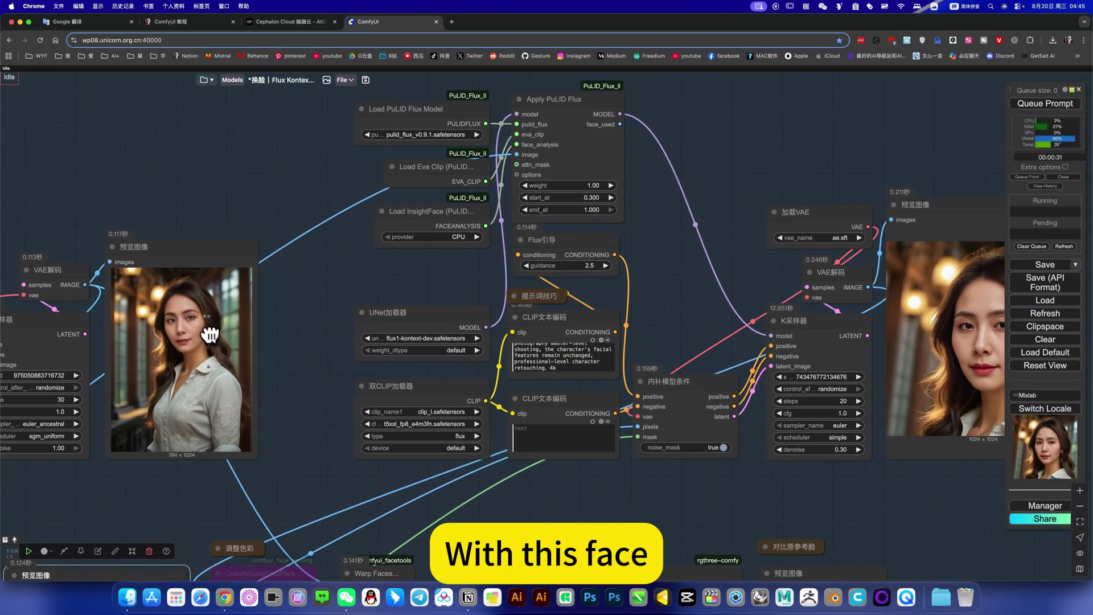
{"action": "scroll", "coordinate": [348, 285], "scroll_direction": "up", "scroll_amount": 5}
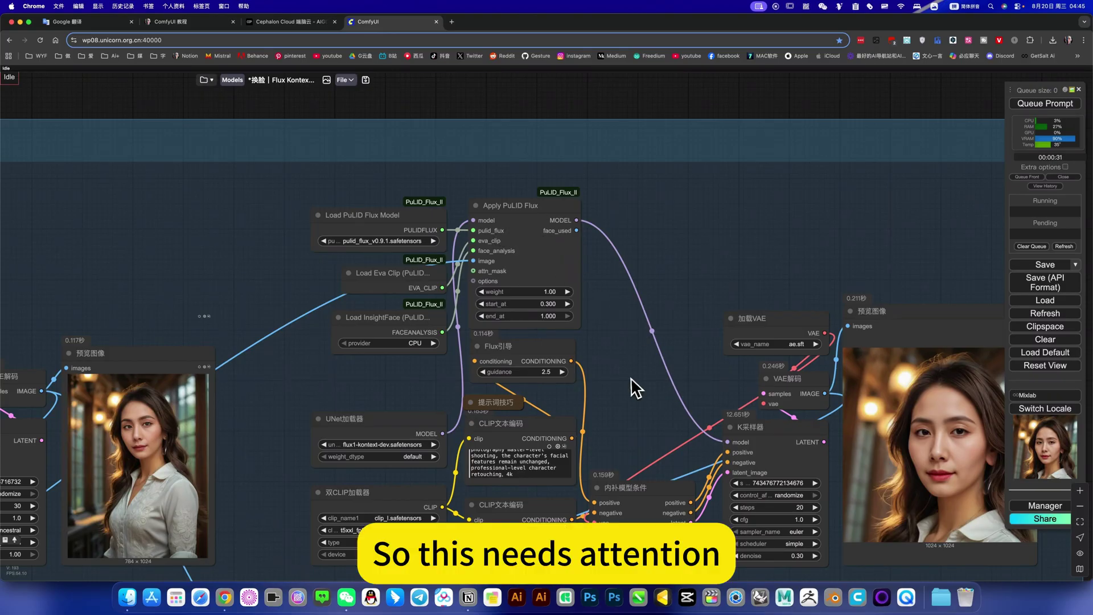
{"action": "left_click_drag", "start_coordinate": [636, 387], "coordinate": [518, 329]}
{"action": "scroll", "coordinate": [573, 312], "scroll_direction": "up", "scroll_amount": 5}
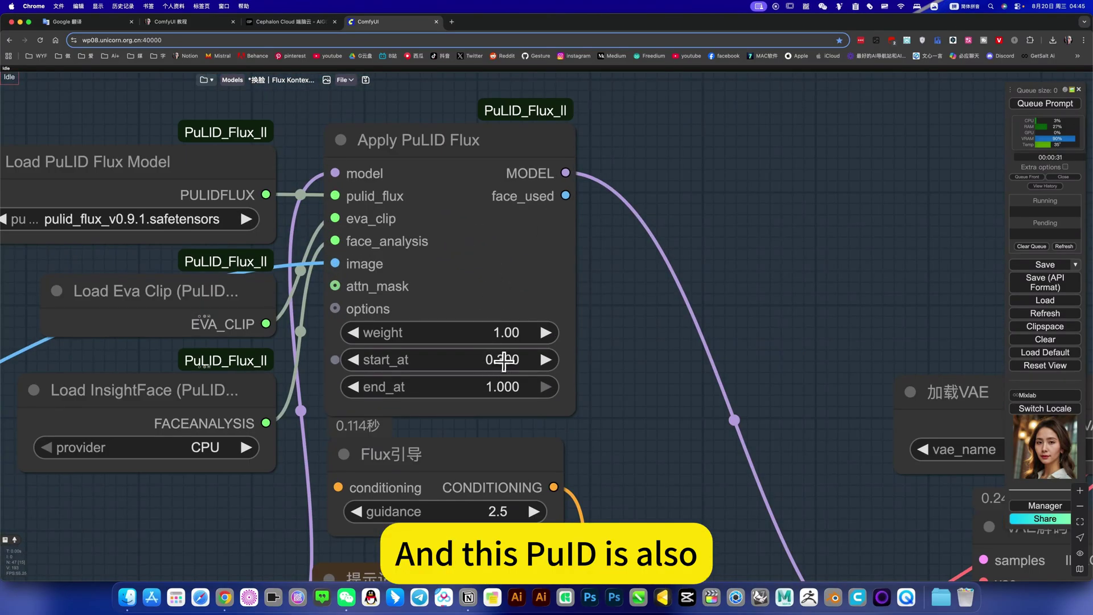
{"action": "left_click", "coordinate": [500, 360]}
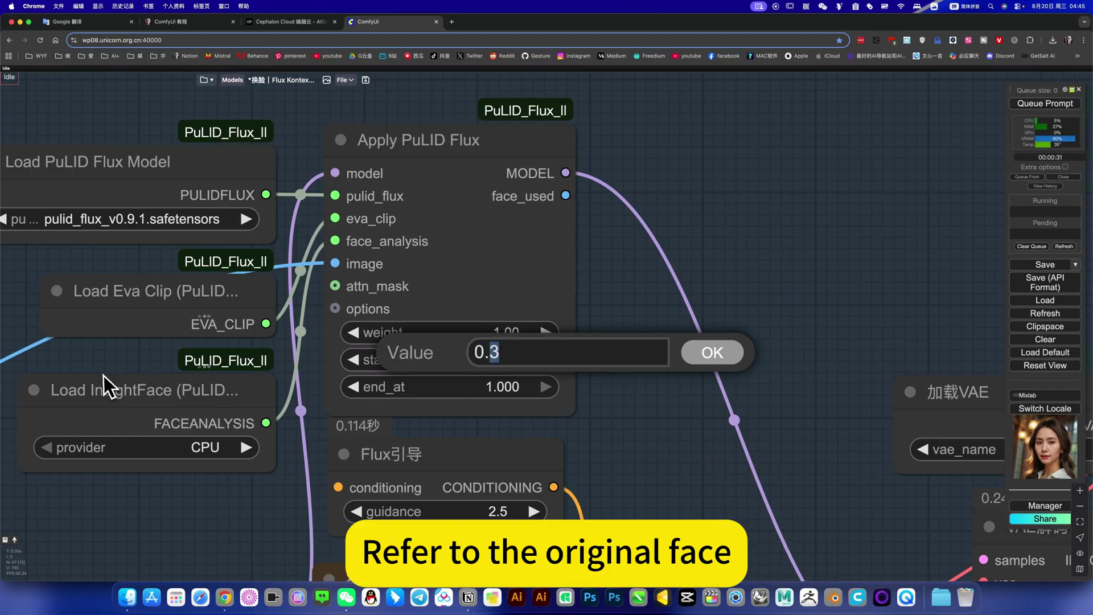
{"action": "left_click", "coordinate": [723, 353]}
{"action": "scroll", "coordinate": [657, 394], "scroll_direction": "down", "scroll_amount": 10}
{"action": "scroll", "coordinate": [659, 415], "scroll_direction": "up", "scroll_amount": 2}
{"action": "left_click_drag", "start_coordinate": [659, 415], "coordinate": [550, 280]}
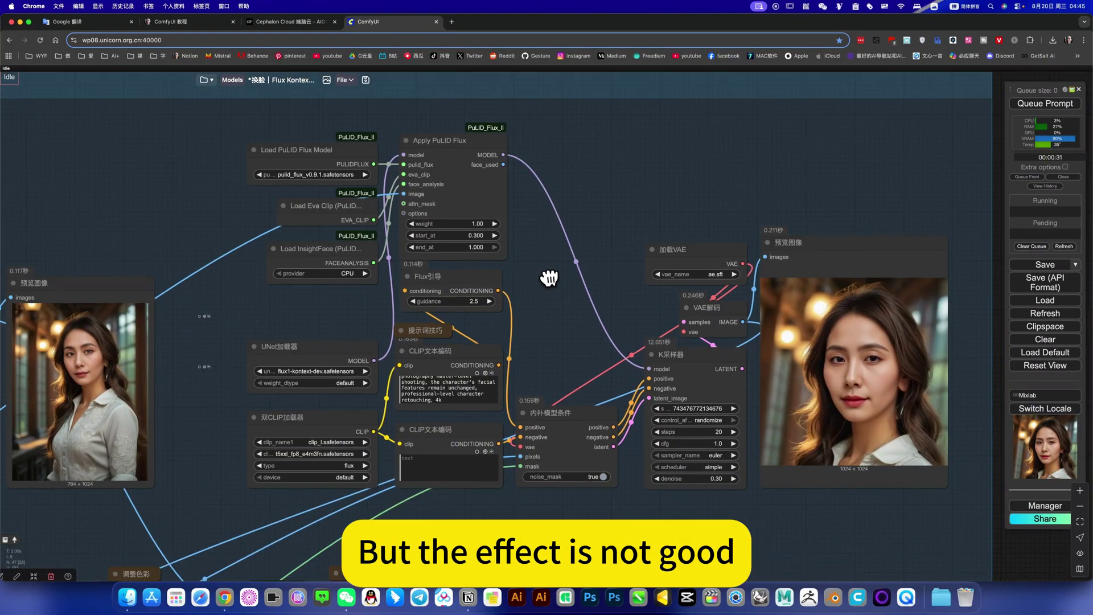
{"action": "scroll", "coordinate": [548, 304], "scroll_direction": "down", "scroll_amount": 2}
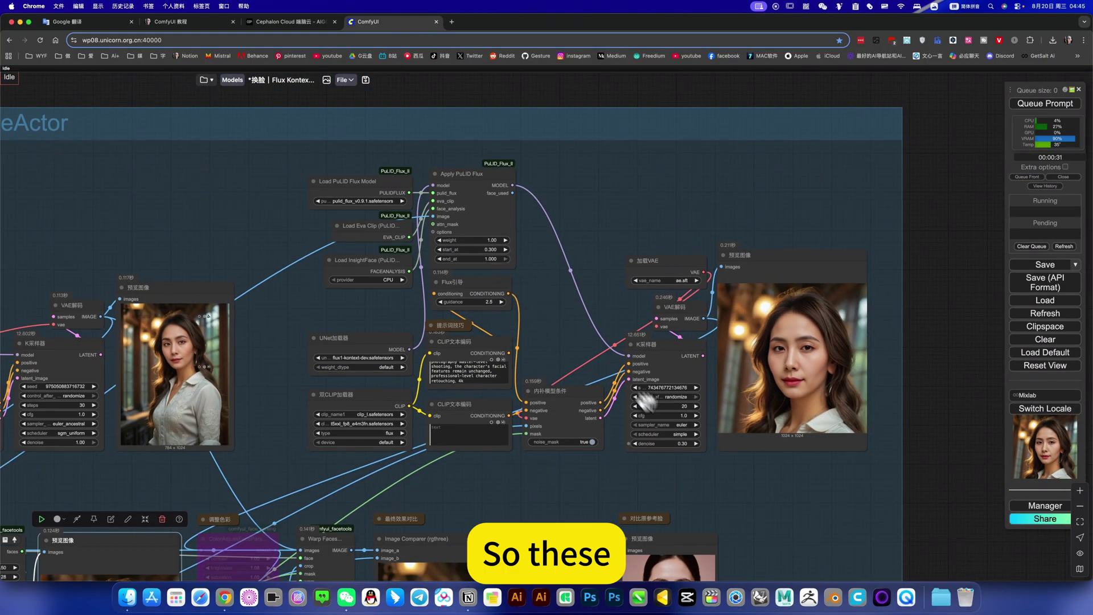
{"action": "left_click_drag", "start_coordinate": [583, 470], "coordinate": [690, 376]}
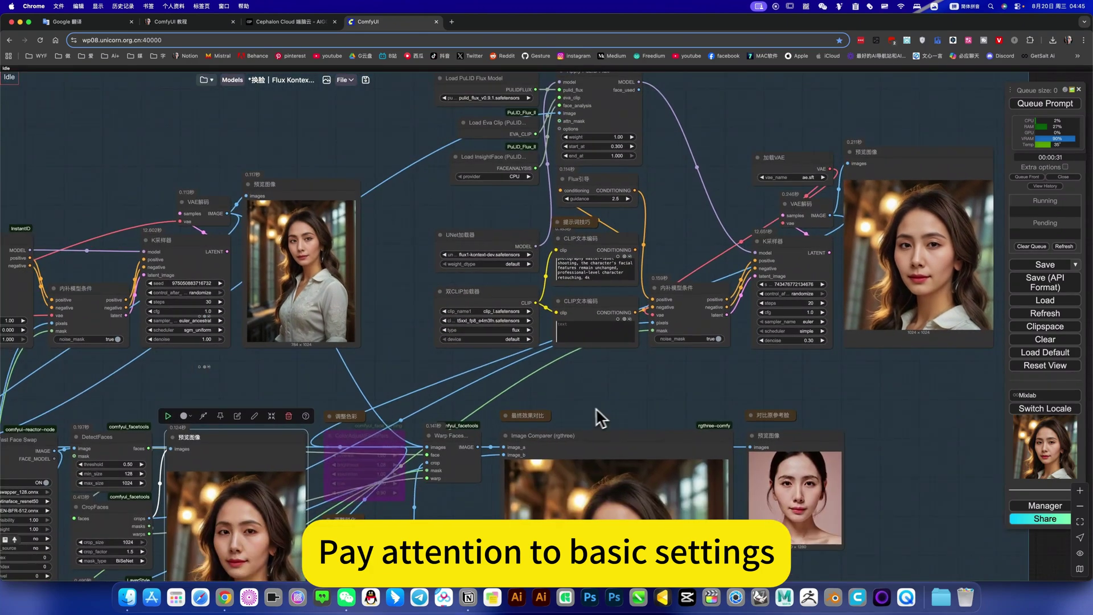
{"action": "left_click_drag", "start_coordinate": [599, 406], "coordinate": [618, 348]}
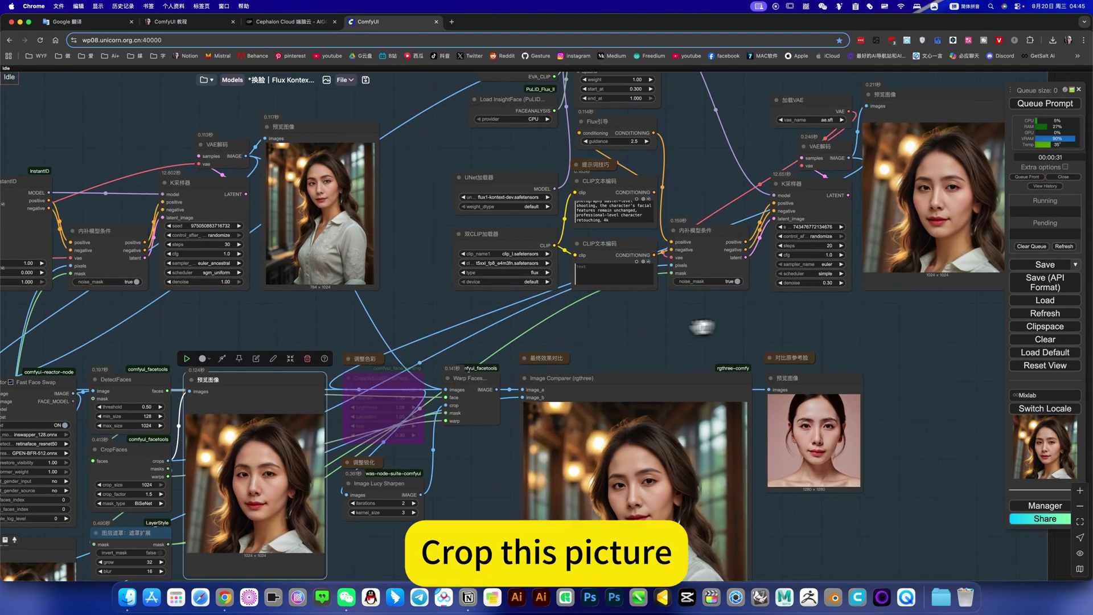
{"action": "scroll", "coordinate": [678, 328], "scroll_direction": "right", "scroll_amount": 3}
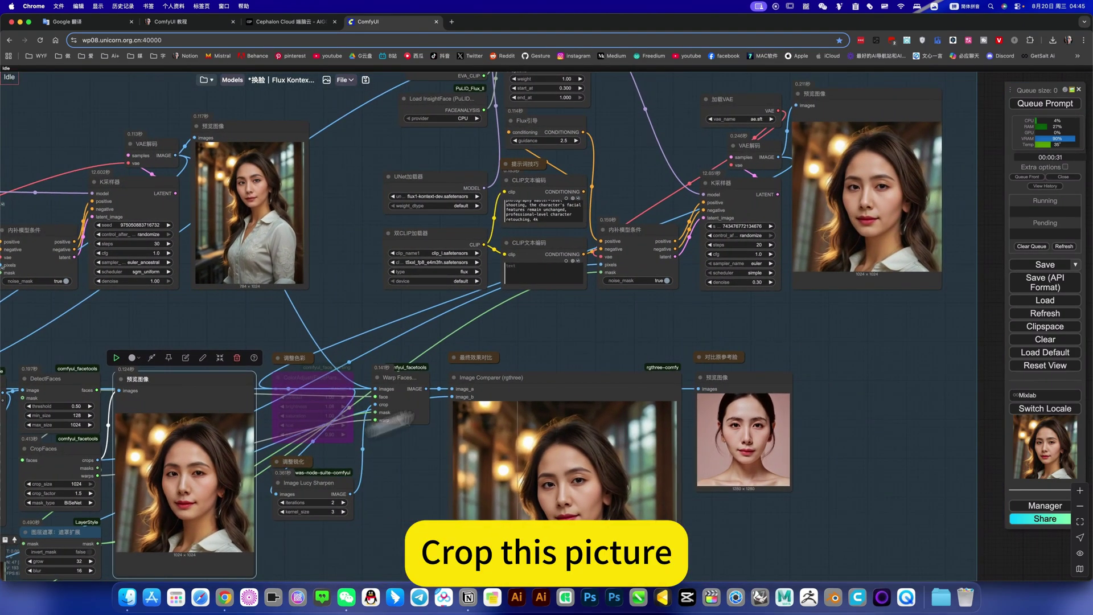
{"action": "scroll", "coordinate": [329, 498], "scroll_direction": "left", "scroll_amount": 1}
{"action": "scroll", "coordinate": [476, 366], "scroll_direction": "left", "scroll_amount": 5}
{"action": "scroll", "coordinate": [457, 346], "scroll_direction": "up", "scroll_amount": 5}
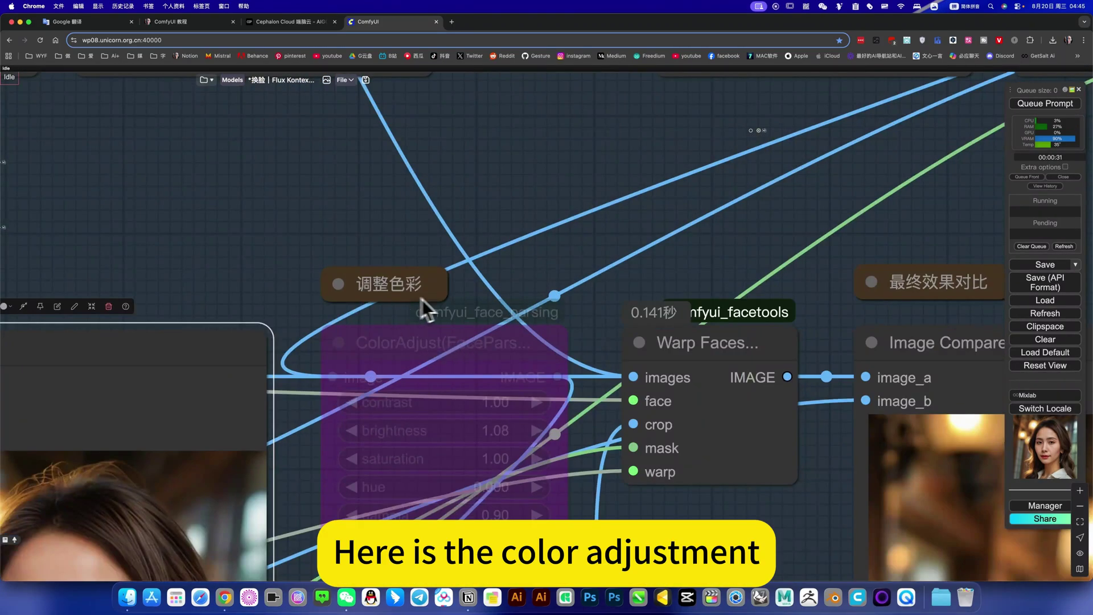
{"action": "scroll", "coordinate": [553, 395], "scroll_direction": "down", "scroll_amount": 3}
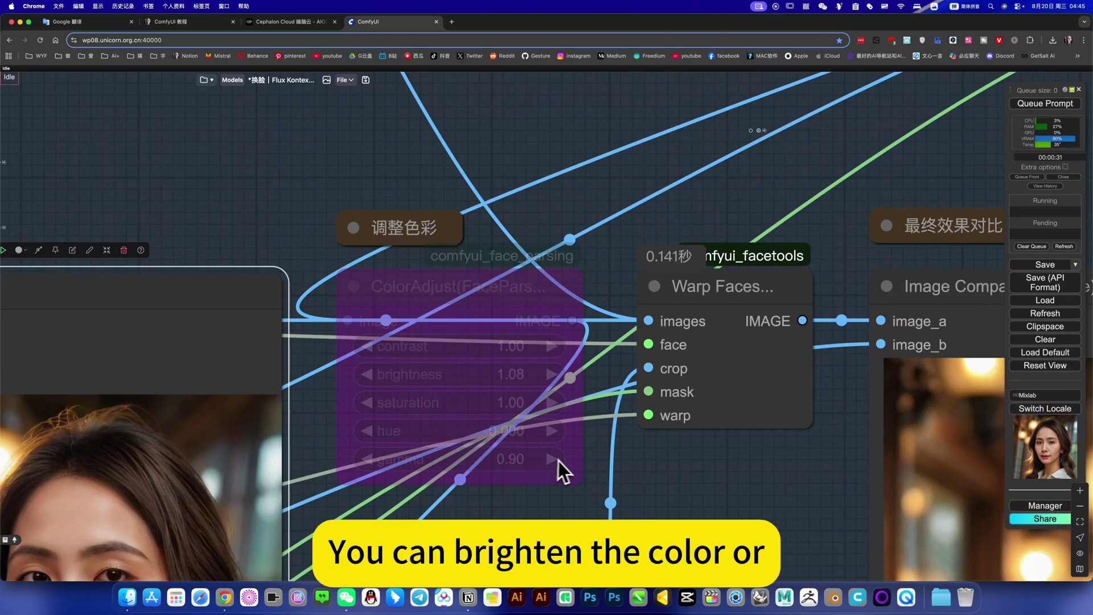
{"action": "scroll", "coordinate": [603, 444], "scroll_direction": "down", "scroll_amount": 5}
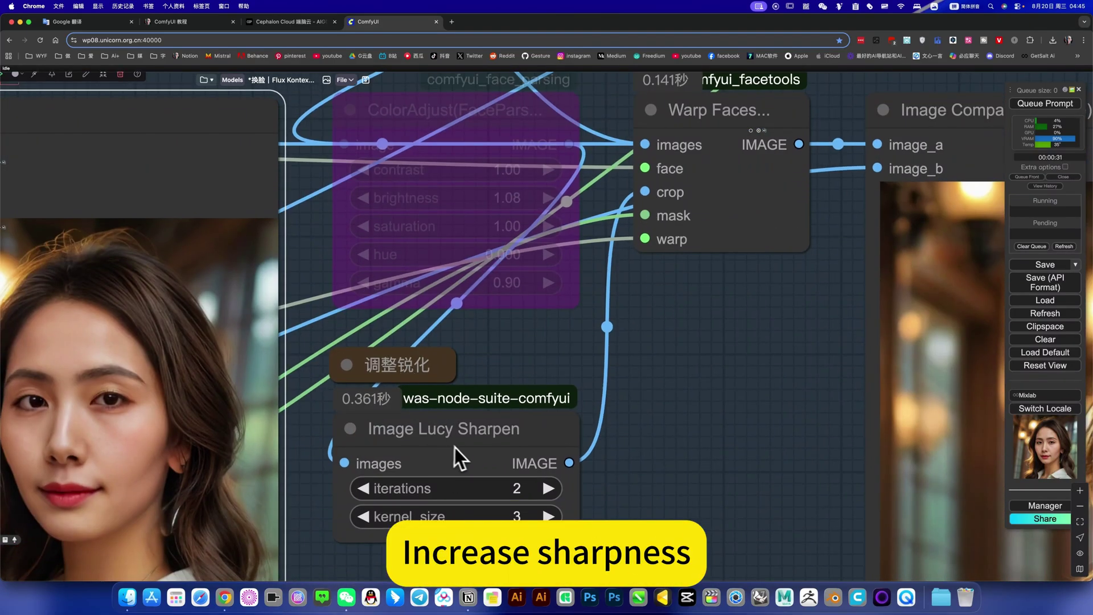
{"action": "scroll", "coordinate": [489, 450], "scroll_direction": "down", "scroll_amount": 5}
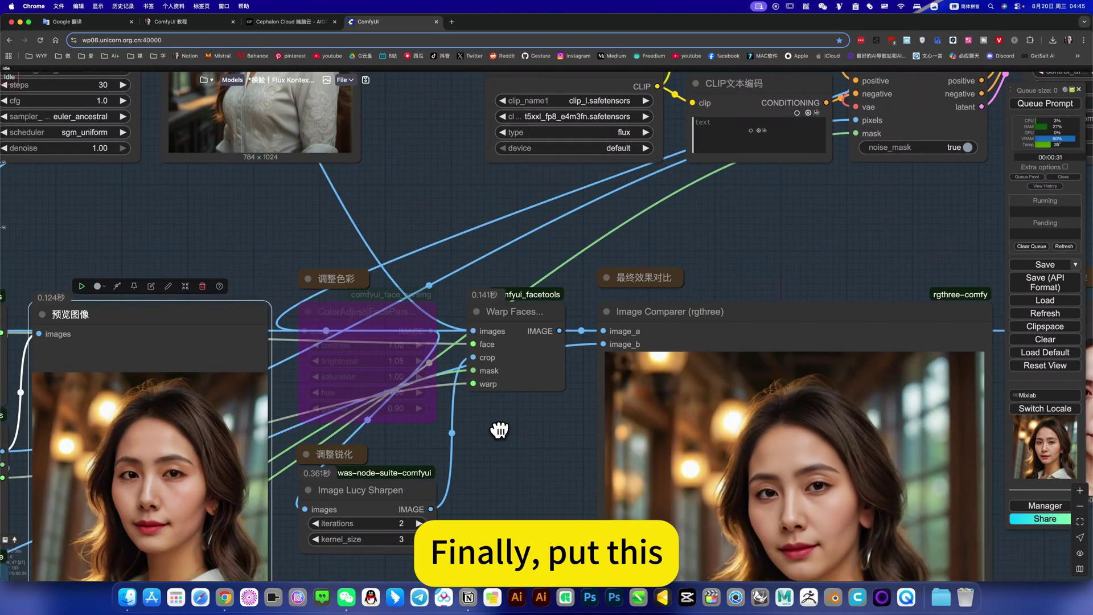
{"action": "left_click_drag", "start_coordinate": [768, 261], "coordinate": [427, 341]}
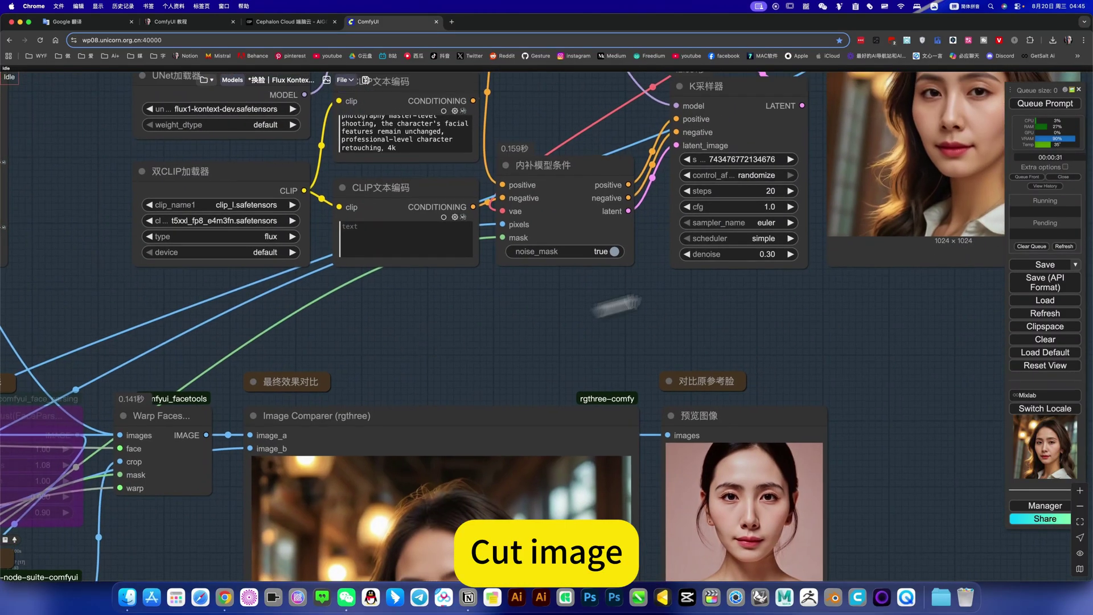
{"action": "left_click_drag", "start_coordinate": [530, 339], "coordinate": [793, 227]}
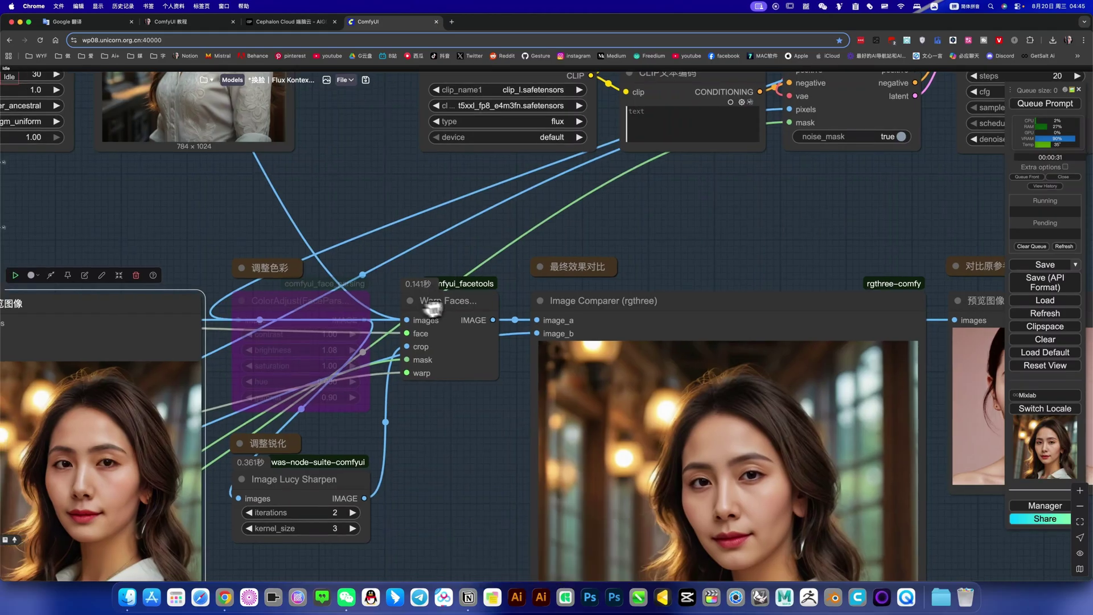
{"action": "scroll", "coordinate": [468, 350], "scroll_direction": "down", "scroll_amount": 5}
{"action": "scroll", "coordinate": [468, 350], "scroll_direction": "right", "scroll_amount": 5}
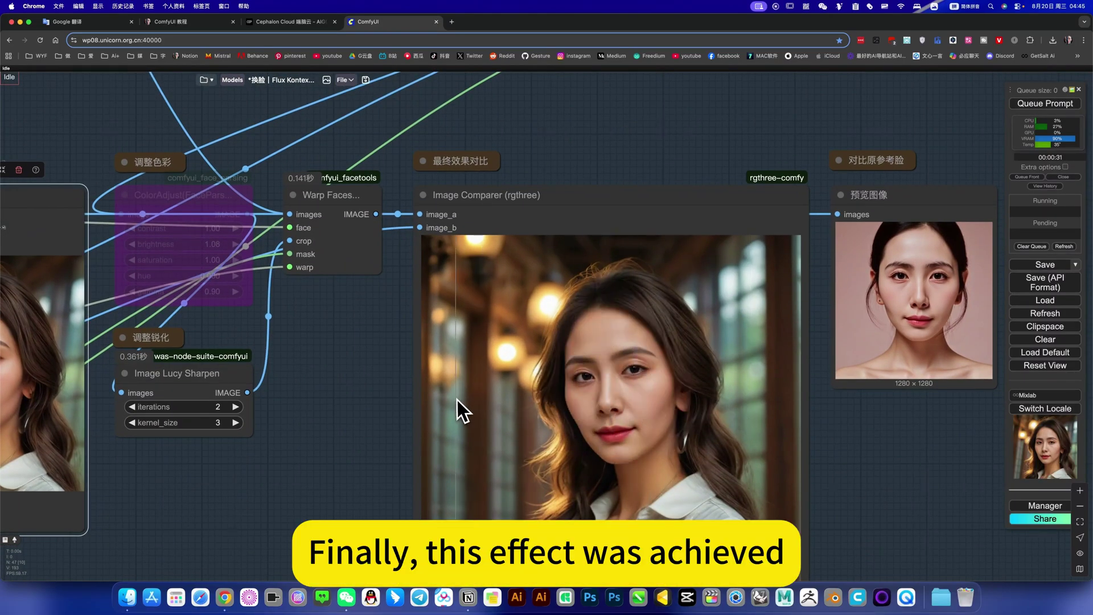
{"action": "scroll", "coordinate": [770, 475], "scroll_direction": "down", "scroll_amount": 10}
{"action": "scroll", "coordinate": [830, 469], "scroll_direction": "up", "scroll_amount": 5}
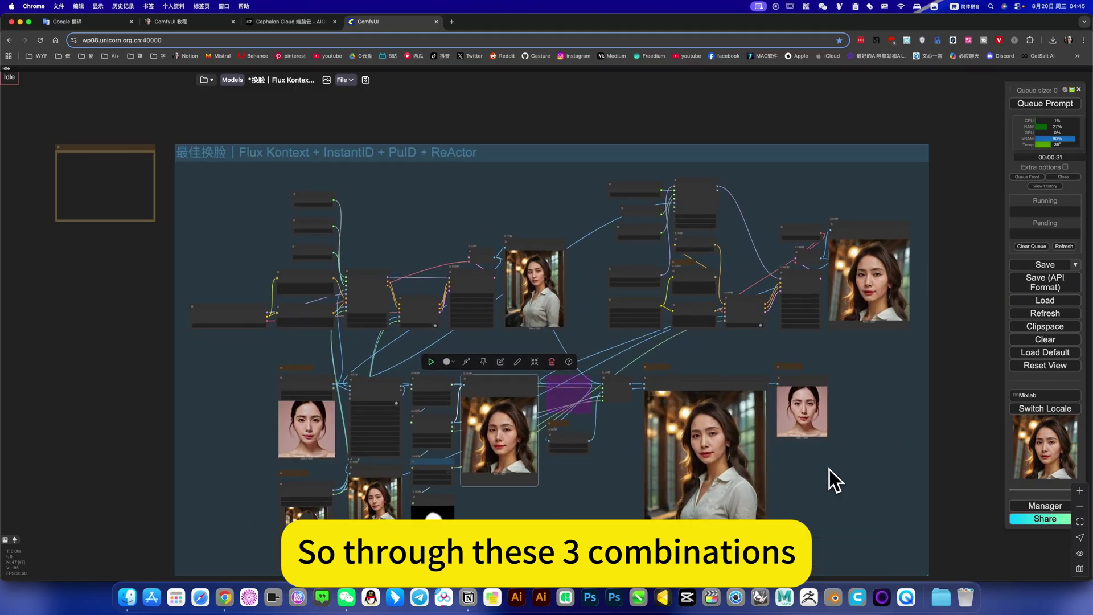
{"action": "scroll", "coordinate": [797, 472], "scroll_direction": "up", "scroll_amount": 2}
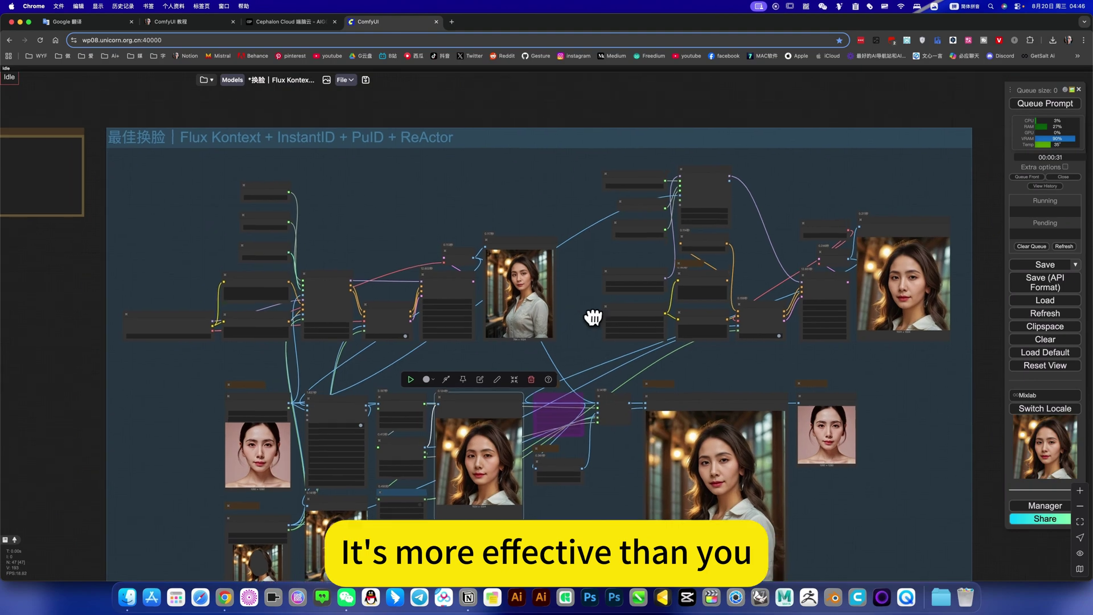
{"action": "scroll", "coordinate": [532, 278], "scroll_direction": "up", "scroll_amount": 6}
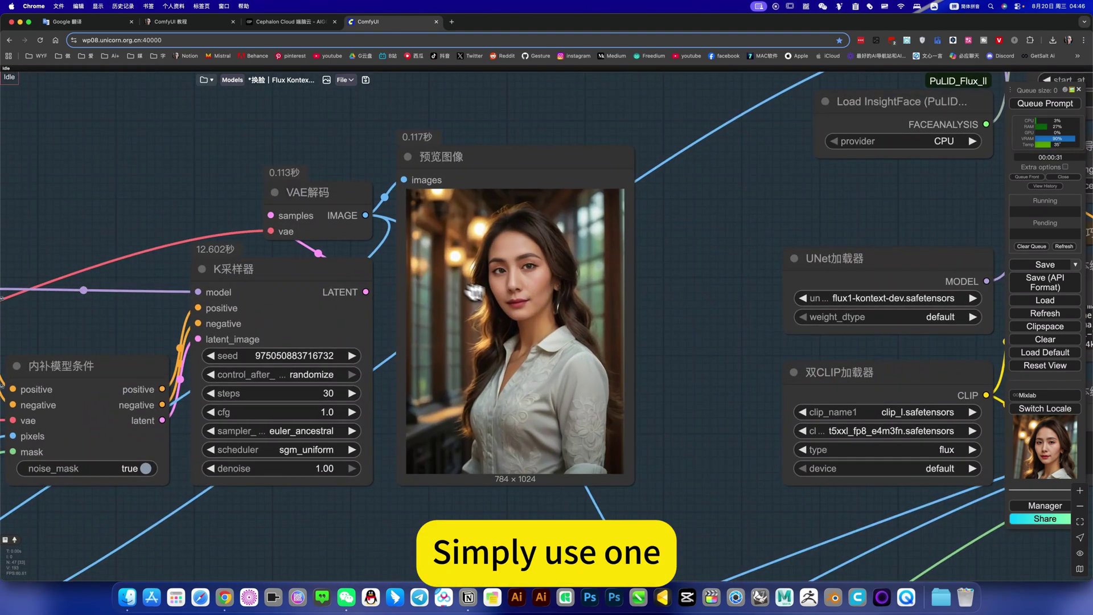
{"action": "scroll", "coordinate": [541, 300], "scroll_direction": "down", "scroll_amount": 10}
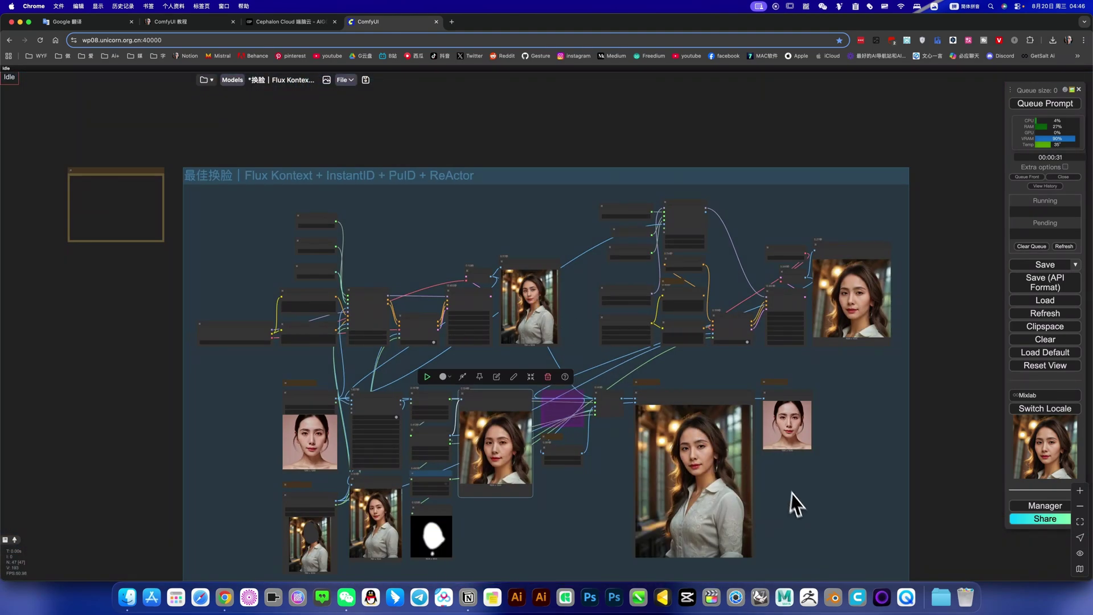
{"action": "left_click_drag", "start_coordinate": [793, 505], "coordinate": [863, 476]}
{"action": "scroll", "coordinate": [732, 436], "scroll_direction": "up", "scroll_amount": 6}
{"action": "scroll", "coordinate": [861, 476], "scroll_direction": "down", "scroll_amount": 2}
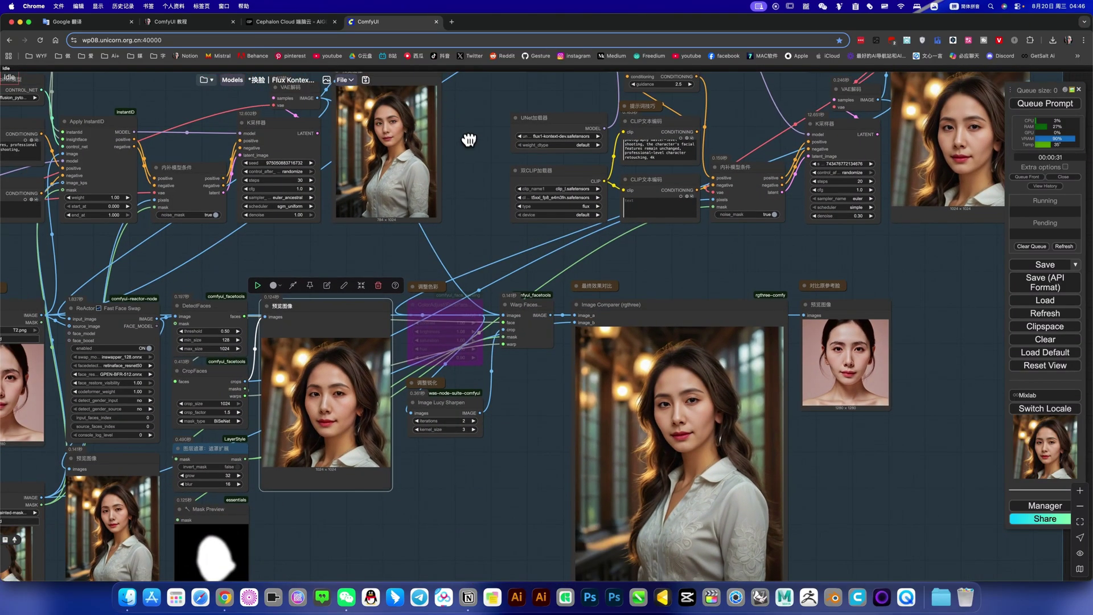
Drag the 784×1024 预览图像 node down beside Warp Faces and the Image Comparer.
{"action": "scroll", "coordinate": [438, 105], "scroll_direction": "up", "scroll_amount": 2}
{"action": "left_click_drag", "start_coordinate": [428, 104], "coordinate": [532, 370]}
{"action": "scroll", "coordinate": [822, 464], "scroll_direction": "up", "scroll_amount": 5}
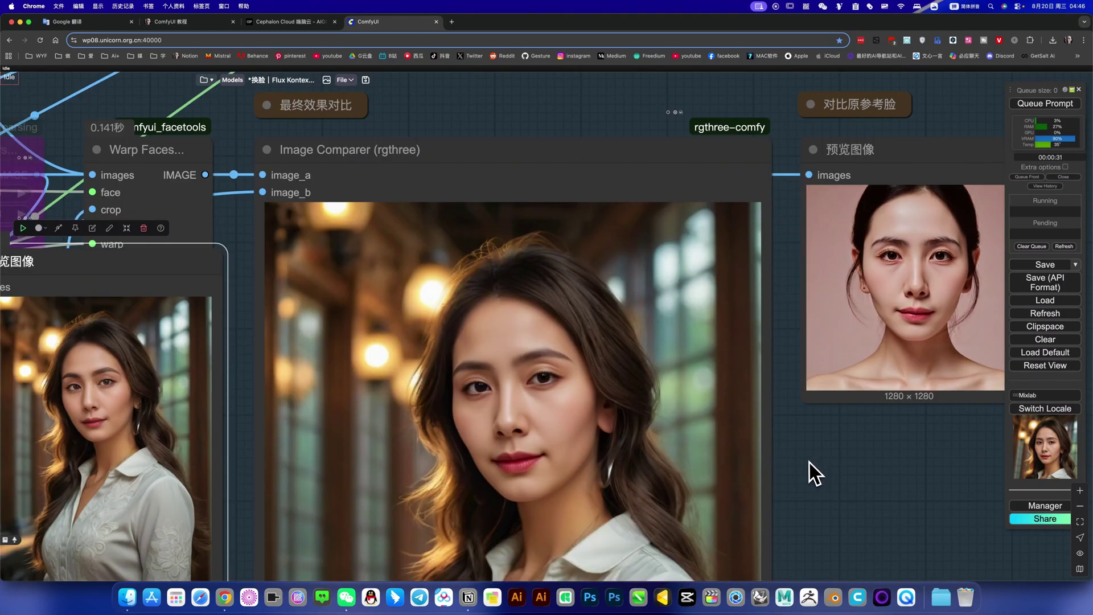
{"action": "scroll", "coordinate": [810, 463], "scroll_direction": "down", "scroll_amount": 3}
Pan across the comparison, DetectFaces and CropFaces nodes, then select an image-loading node.
{"action": "left_click_drag", "start_coordinate": [810, 463], "coordinate": [820, 443]}
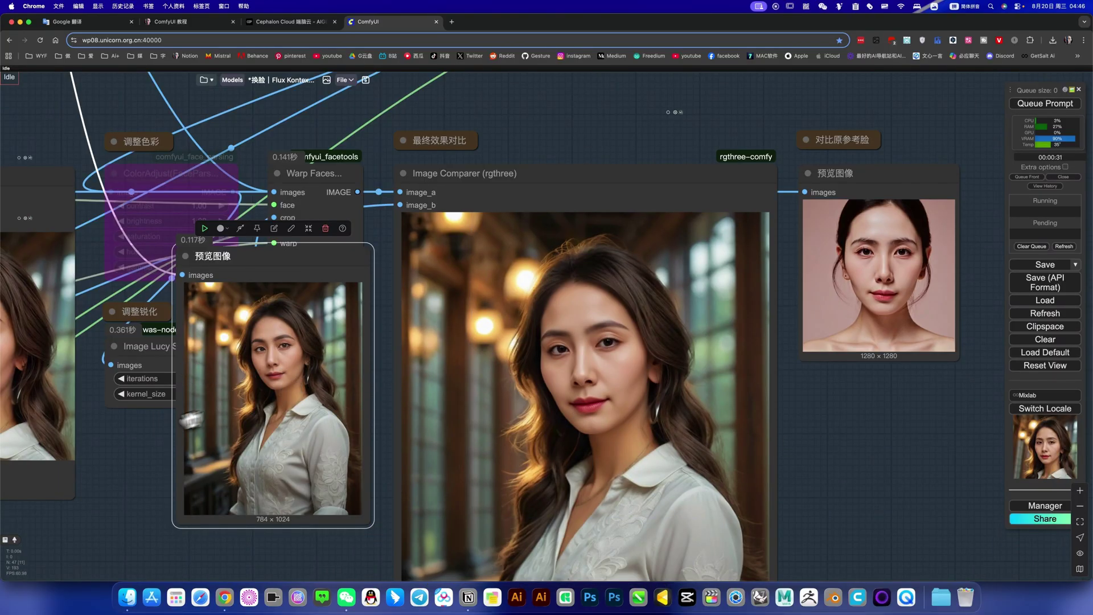
{"action": "left_click_drag", "start_coordinate": [174, 424], "coordinate": [456, 420]}
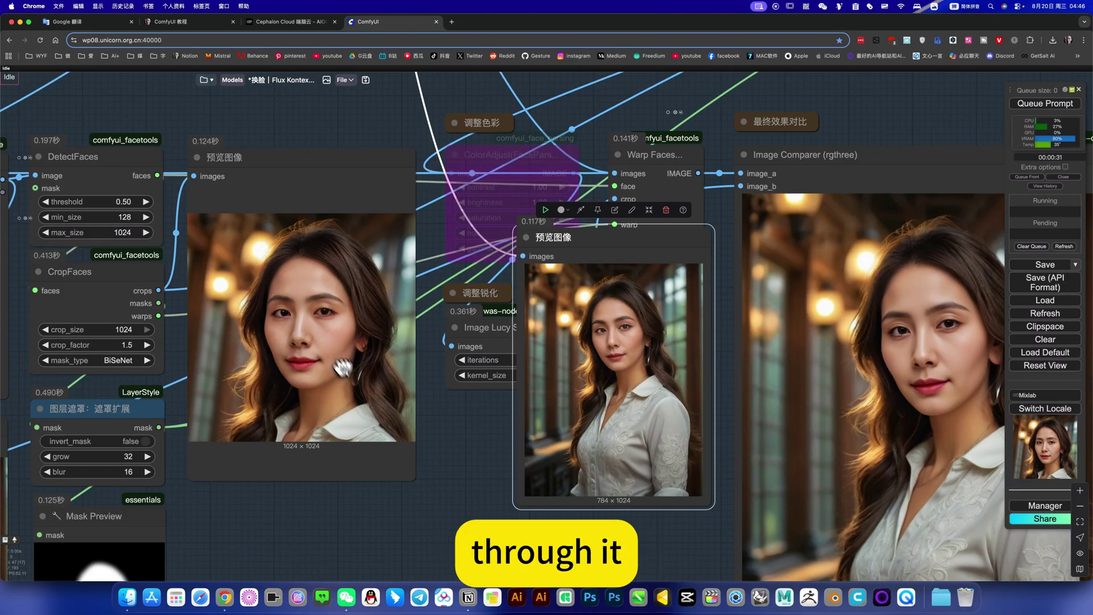
{"action": "scroll", "coordinate": [351, 376], "scroll_direction": "down", "scroll_amount": 10}
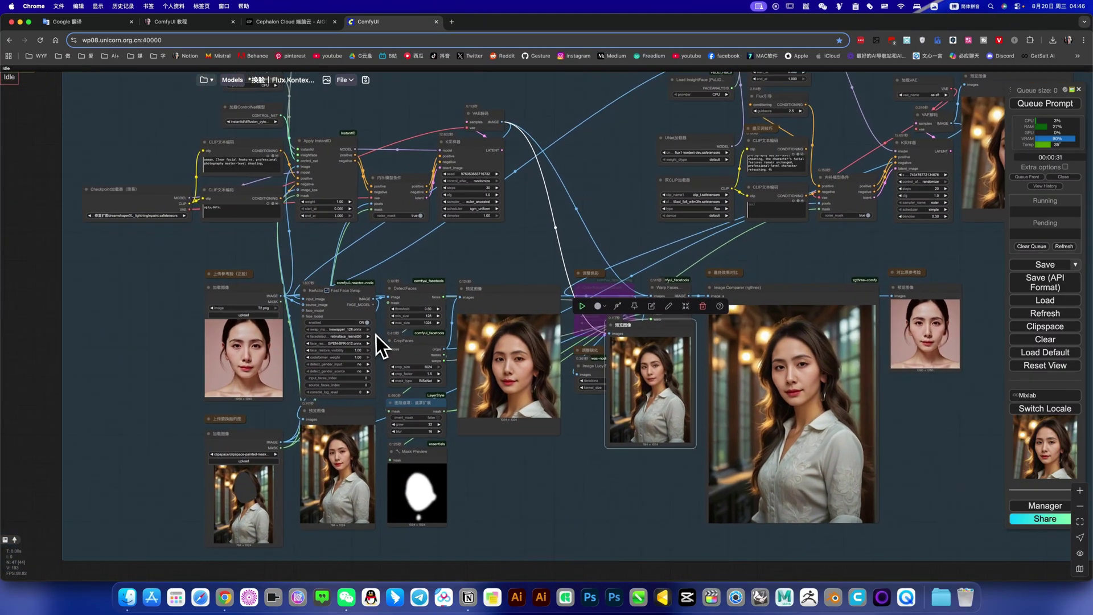
{"action": "scroll", "coordinate": [377, 336], "scroll_direction": "up", "scroll_amount": 5}
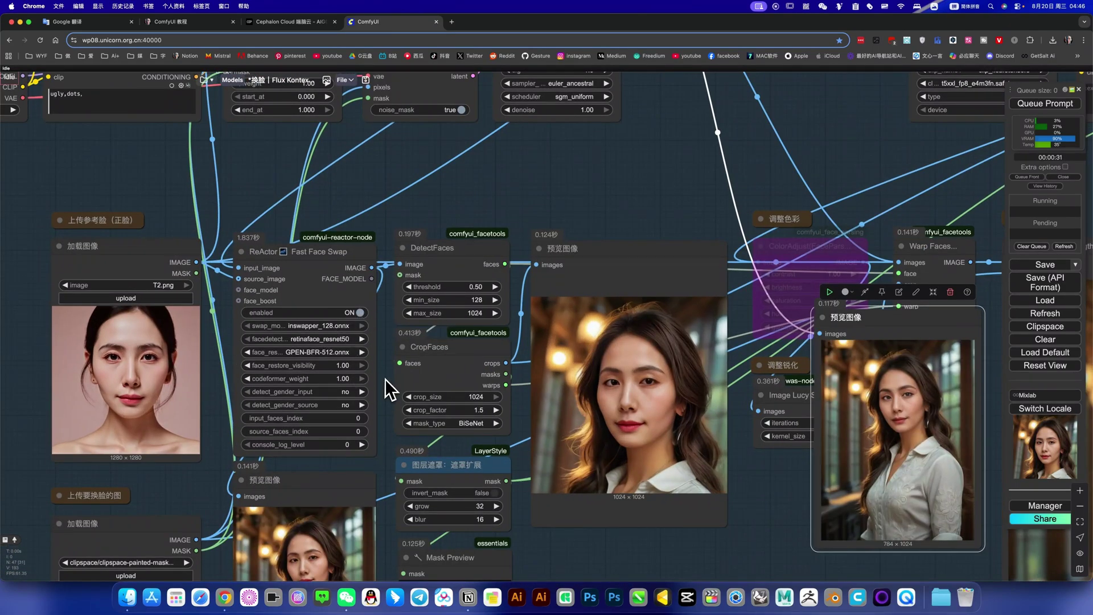
{"action": "scroll", "coordinate": [365, 427], "scroll_direction": "down", "scroll_amount": 3}
{"action": "scroll", "coordinate": [346, 471], "scroll_direction": "up", "scroll_amount": 5}
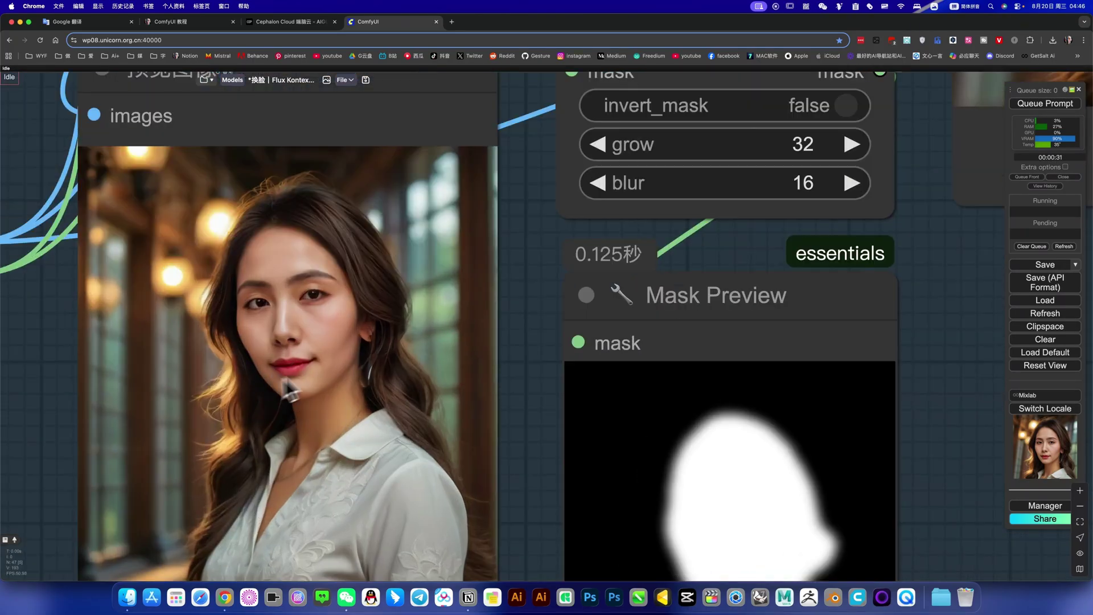
{"action": "scroll", "coordinate": [259, 360], "scroll_direction": "down", "scroll_amount": 8}
{"action": "scroll", "coordinate": [261, 360], "scroll_direction": "down", "scroll_amount": 3}
{"action": "left_click_drag", "start_coordinate": [428, 418], "coordinate": [459, 496]}
{"action": "left_click", "coordinate": [236, 336]}
{"action": "left_click", "coordinate": [481, 287]}
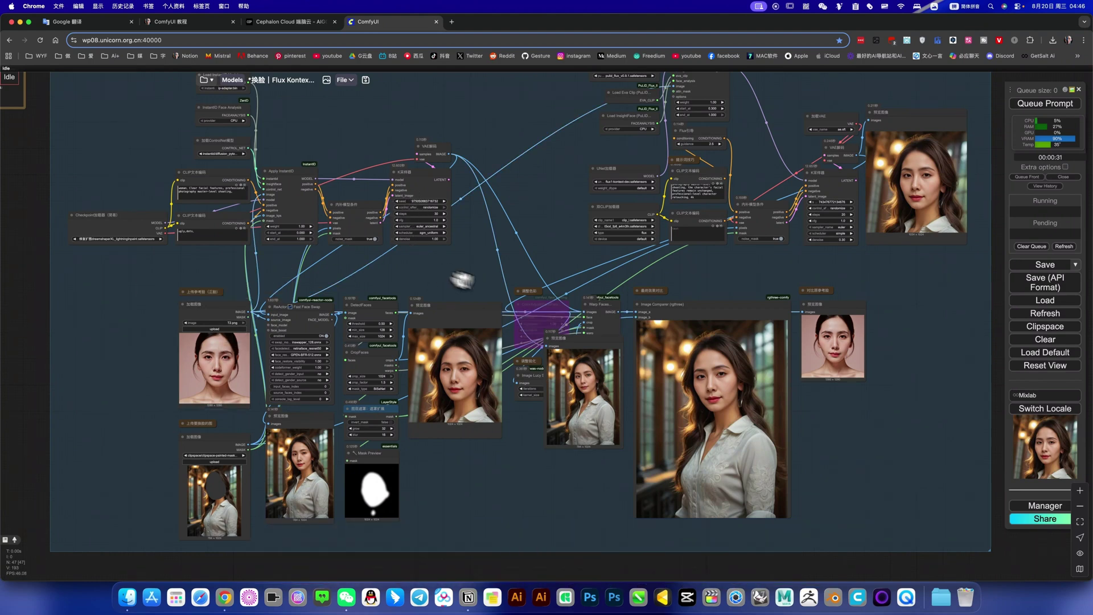
{"action": "left_click_drag", "start_coordinate": [579, 339], "coordinate": [492, 135]}
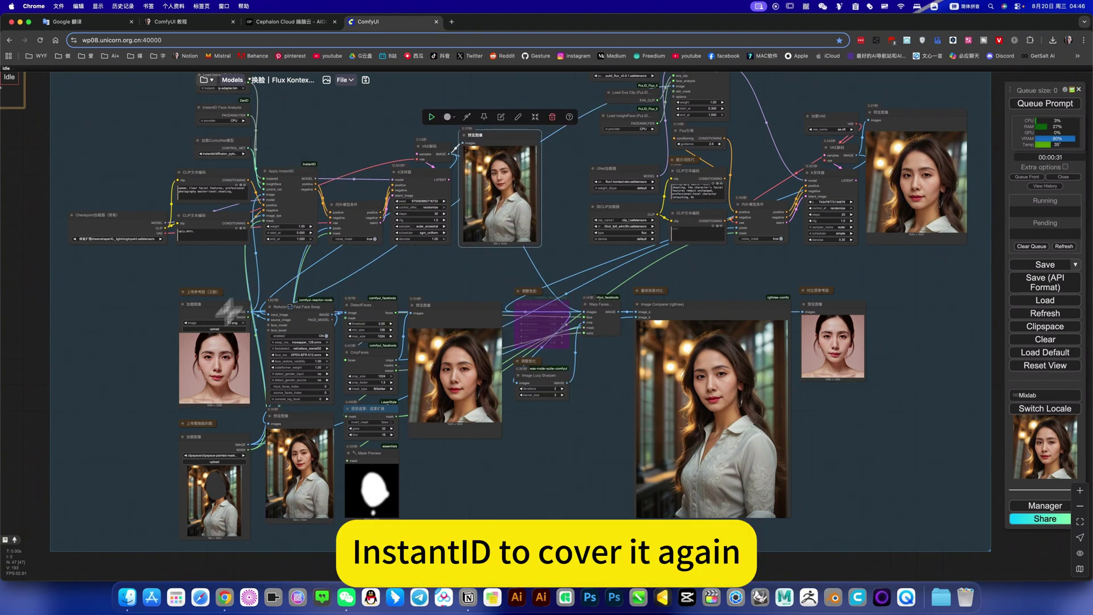
{"action": "left_click", "coordinate": [295, 462]}
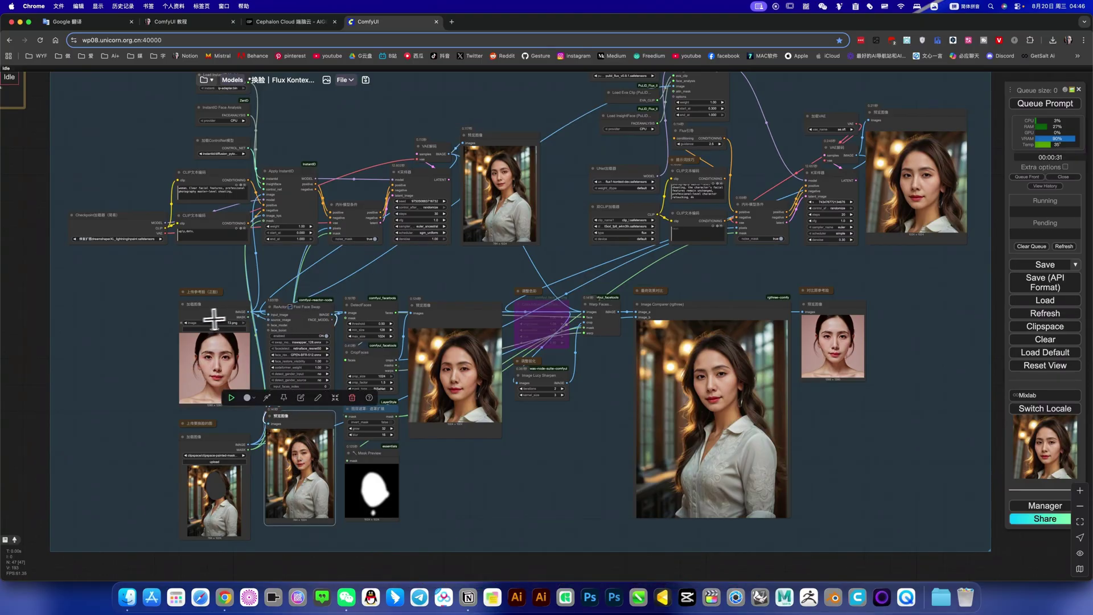
{"action": "left_click", "coordinate": [220, 373]}
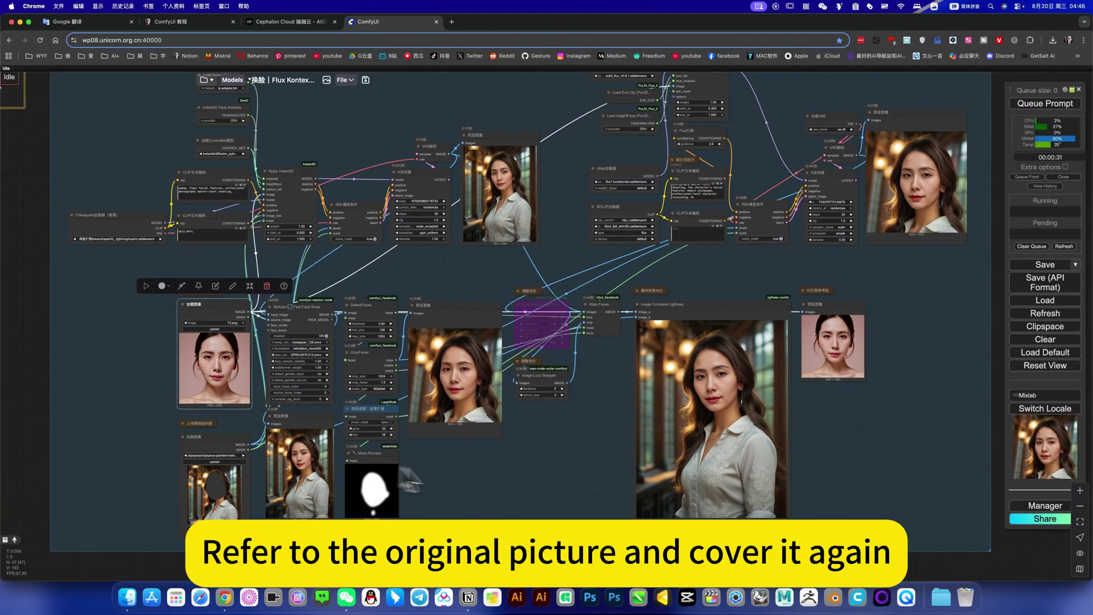
{"action": "left_click_drag", "start_coordinate": [433, 481], "coordinate": [318, 504]}
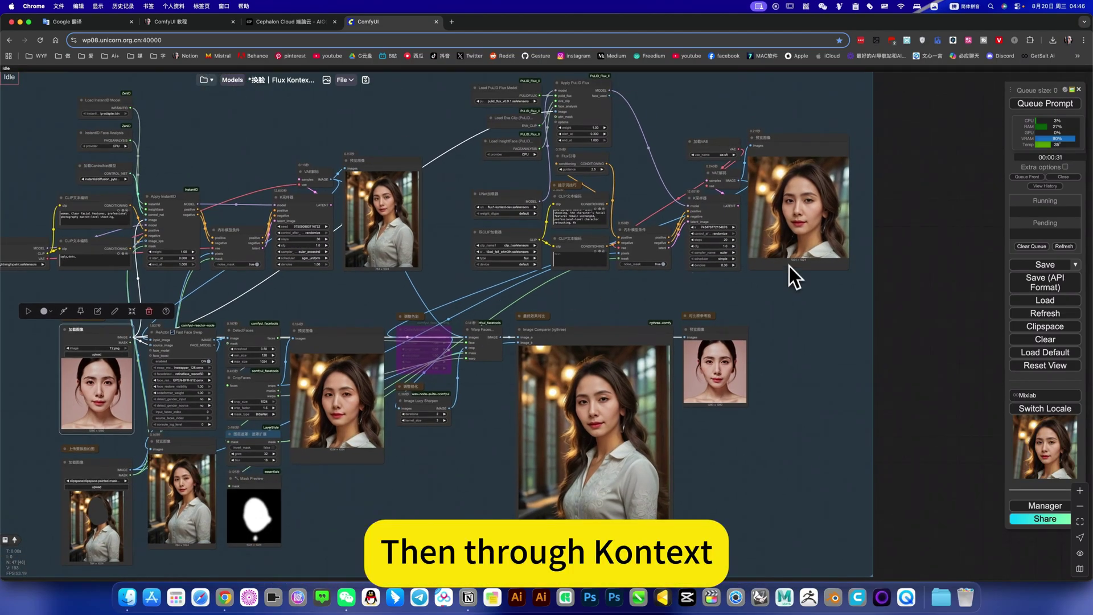
{"action": "scroll", "coordinate": [785, 279], "scroll_direction": "up", "scroll_amount": 2}
{"action": "scroll", "coordinate": [788, 244], "scroll_direction": "up", "scroll_amount": 3}
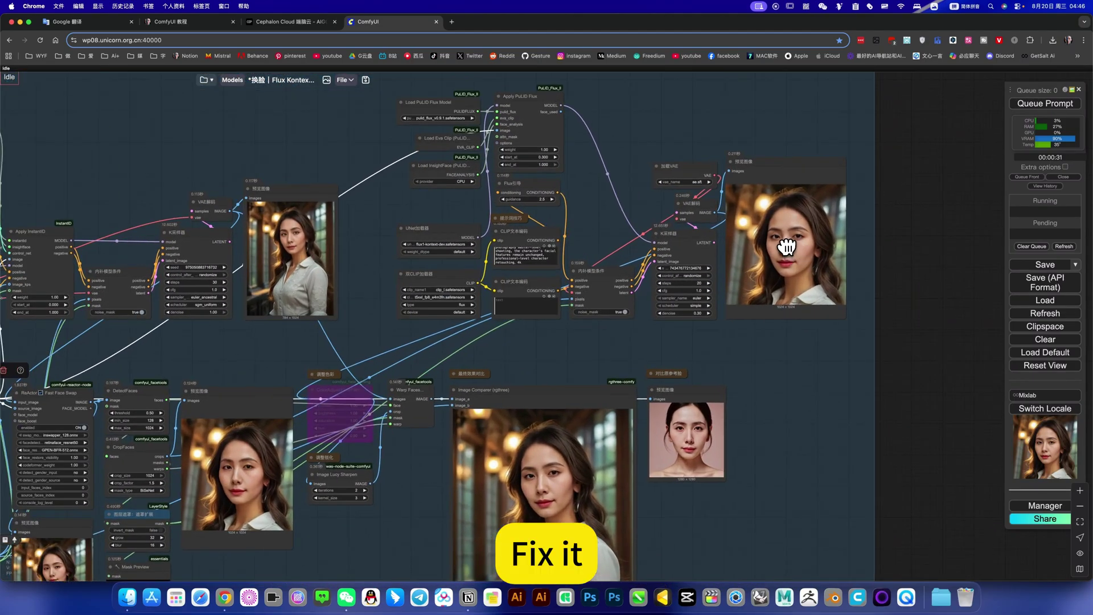
{"action": "scroll", "coordinate": [602, 214], "scroll_direction": "up", "scroll_amount": 2}
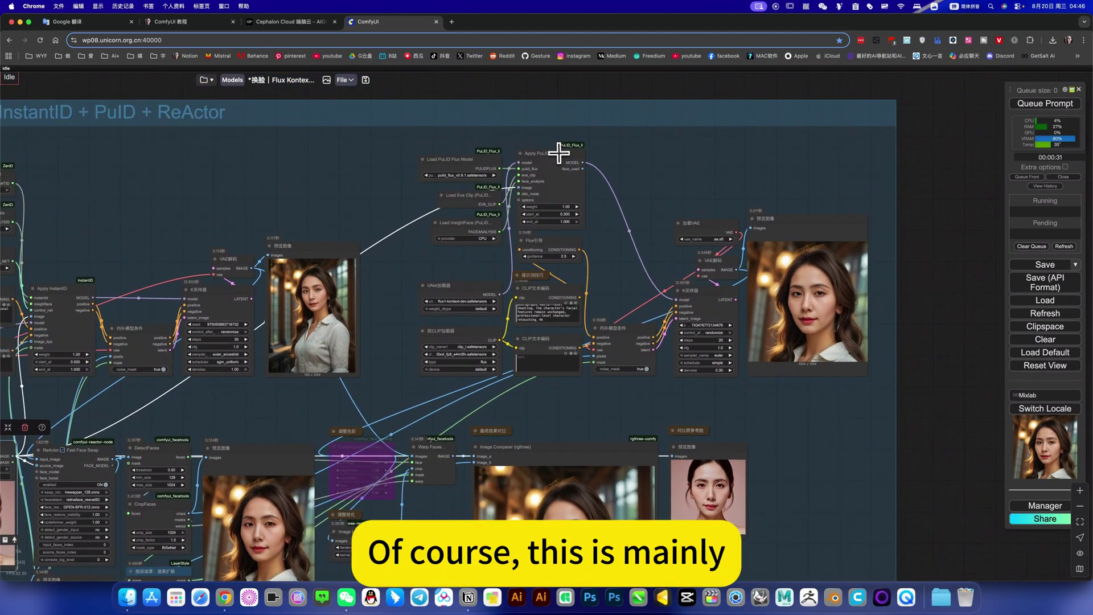
{"action": "left_click", "coordinate": [558, 153]}
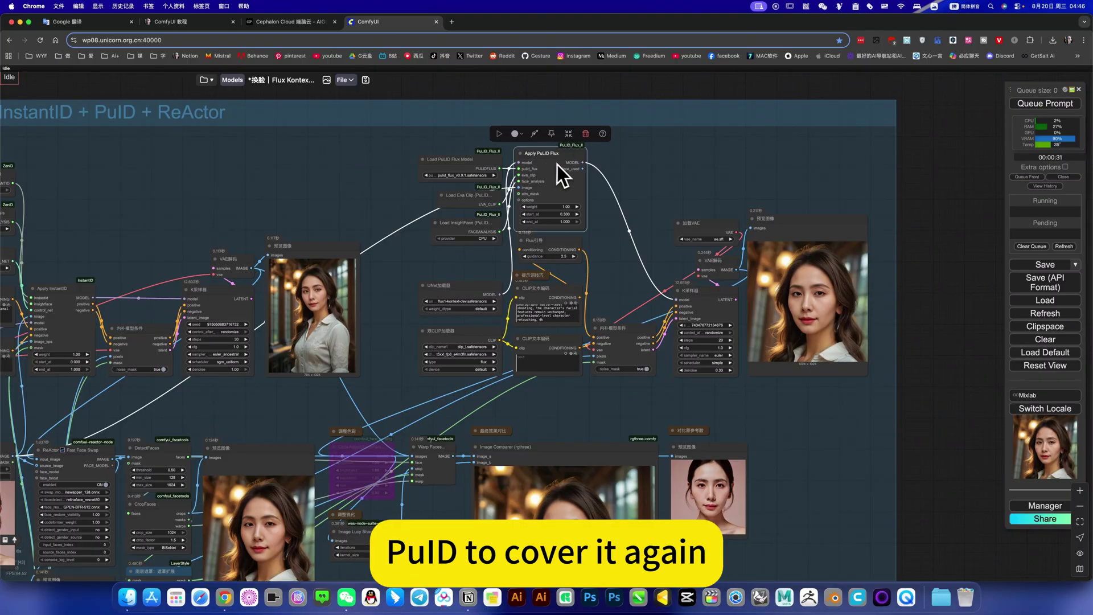
{"action": "scroll", "coordinate": [640, 304], "scroll_direction": "left", "scroll_amount": 5}
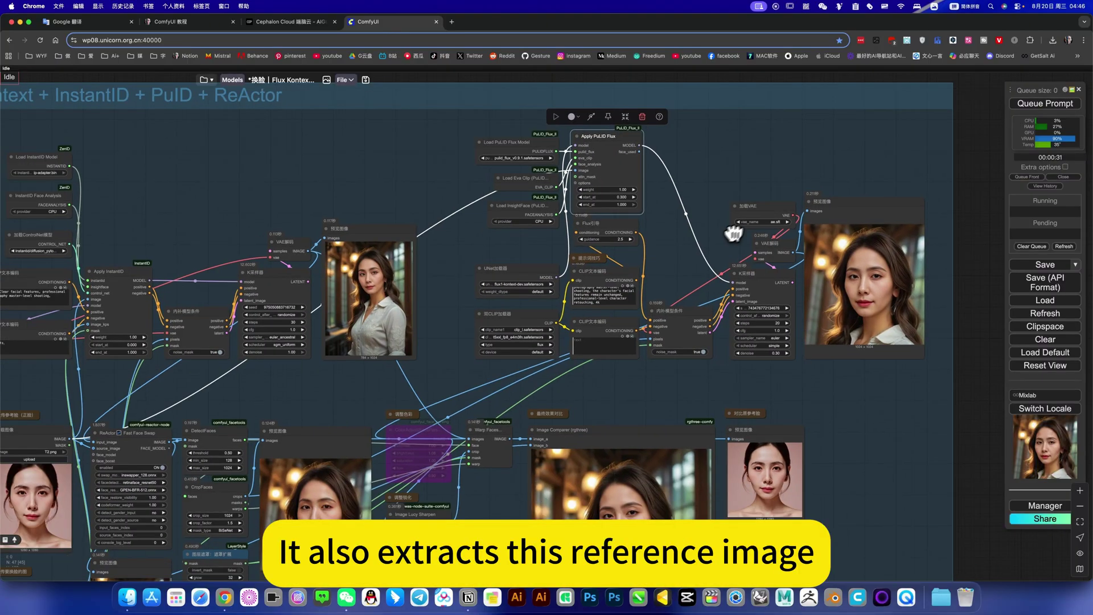
{"action": "left_click", "coordinate": [104, 453]}
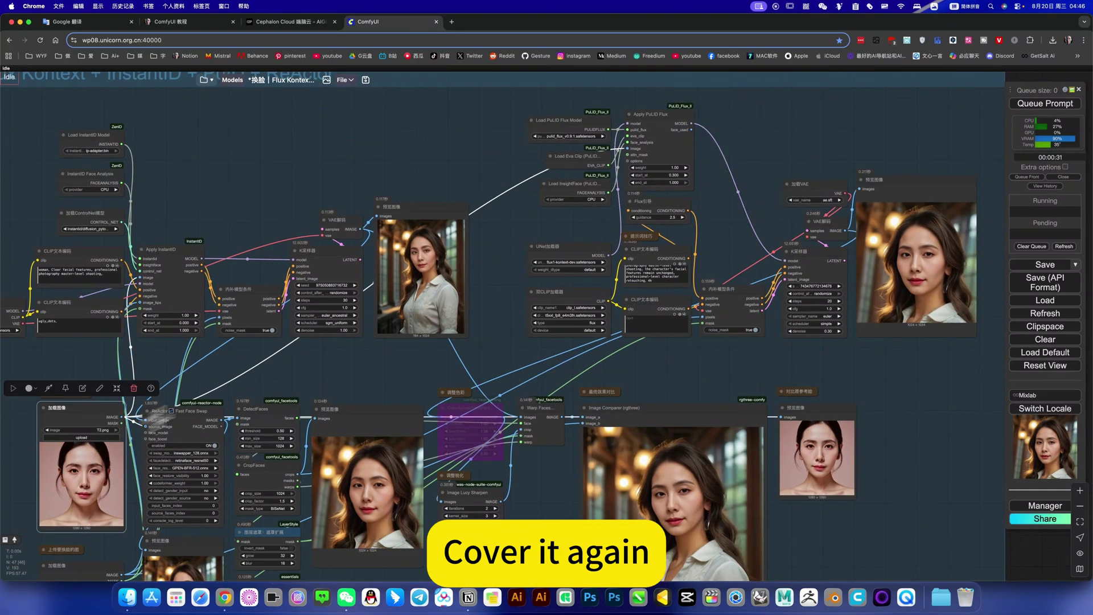
{"action": "scroll", "coordinate": [626, 313], "scroll_direction": "right", "scroll_amount": 3}
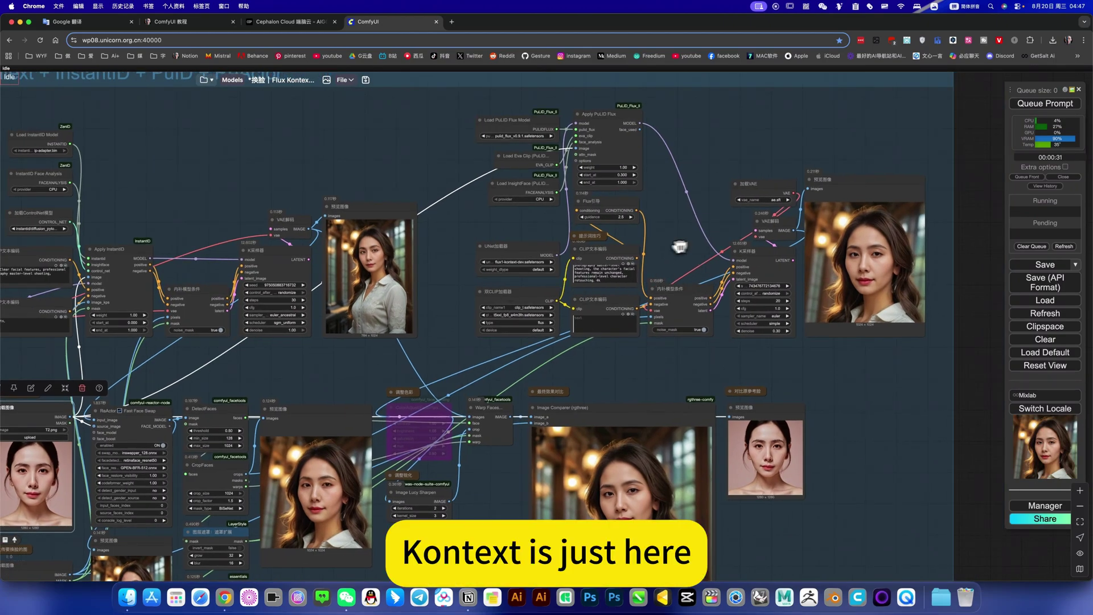
{"action": "scroll", "coordinate": [670, 247], "scroll_direction": "right", "scroll_amount": 2}
{"action": "left_click", "coordinate": [570, 273]}
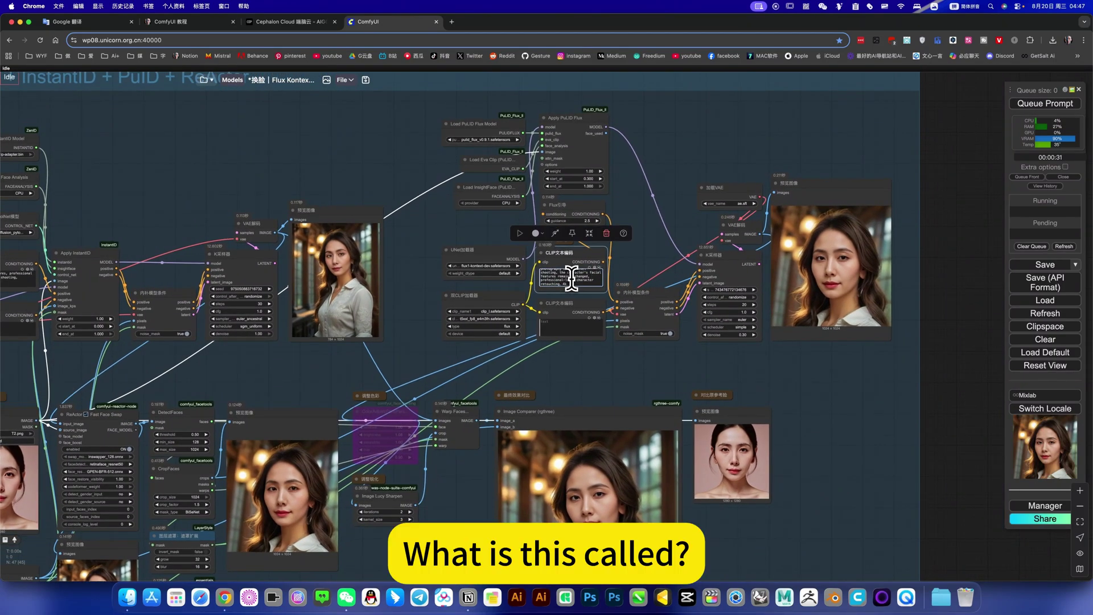
{"action": "scroll", "coordinate": [644, 261], "scroll_direction": "right", "scroll_amount": 2}
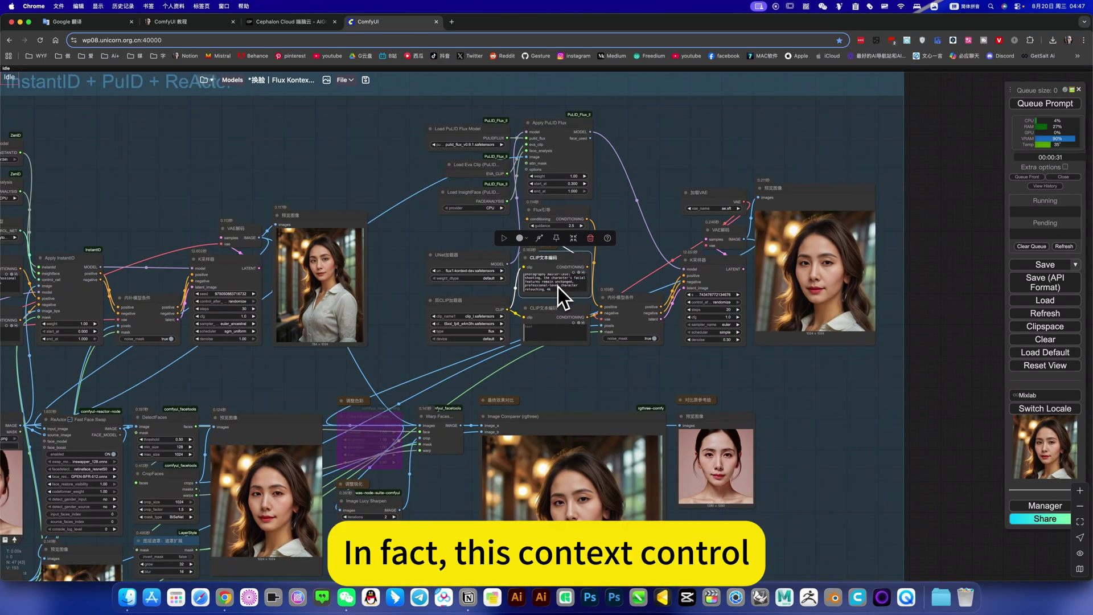
{"action": "left_click", "coordinate": [620, 275]}
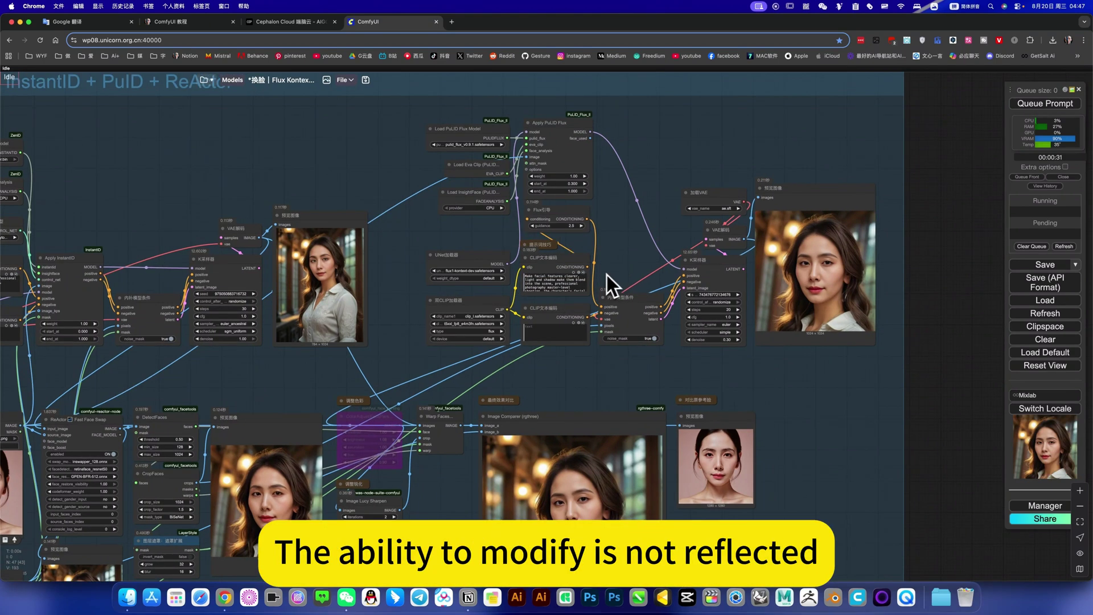
{"action": "scroll", "coordinate": [736, 347], "scroll_direction": "up", "scroll_amount": 4}
{"action": "left_click", "coordinate": [726, 340]}
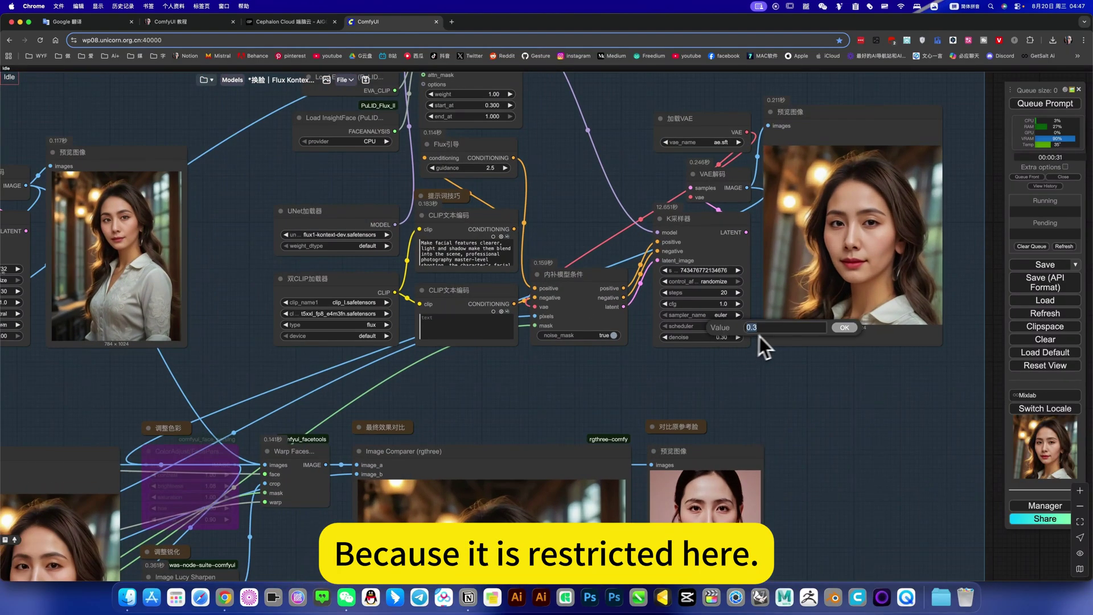
{"action": "left_click", "coordinate": [844, 327]}
{"action": "left_click_drag", "start_coordinate": [745, 379], "coordinate": [736, 383]}
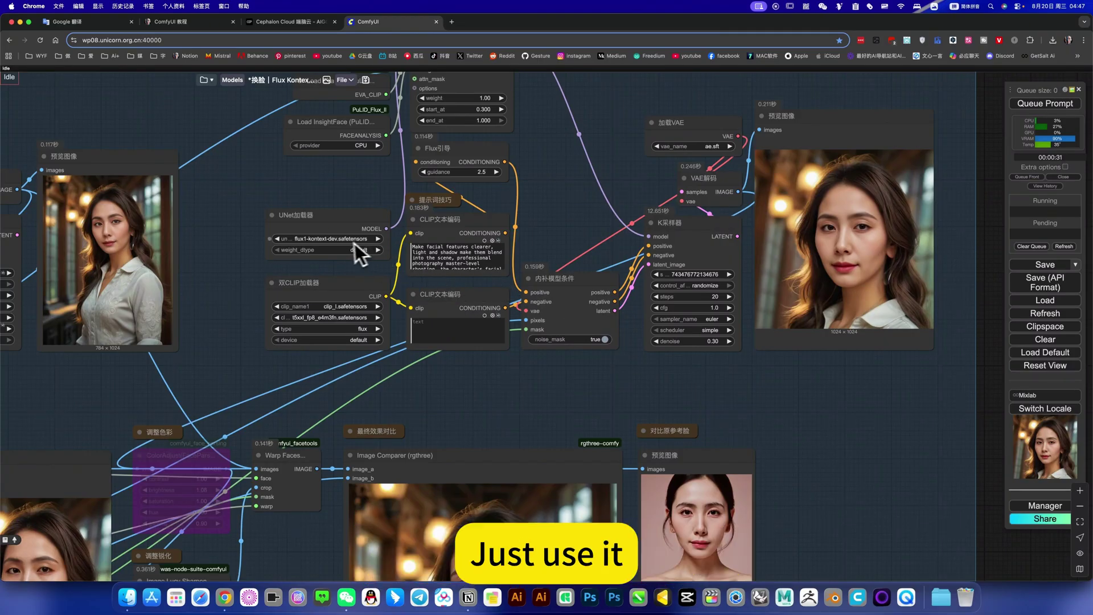
{"action": "scroll", "coordinate": [588, 388], "scroll_direction": "up", "scroll_amount": 1}
{"action": "left_click_drag", "start_coordinate": [588, 387], "coordinate": [592, 190]}
{"action": "scroll", "coordinate": [592, 190], "scroll_direction": "up", "scroll_amount": 1}
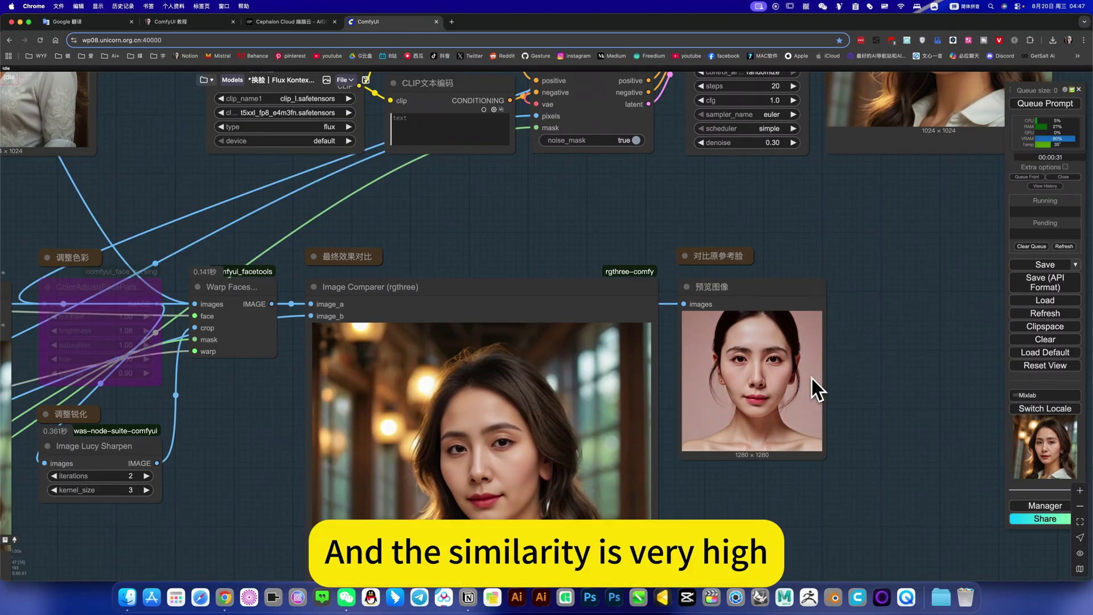
{"action": "scroll", "coordinate": [825, 380], "scroll_direction": "down", "scroll_amount": 4}
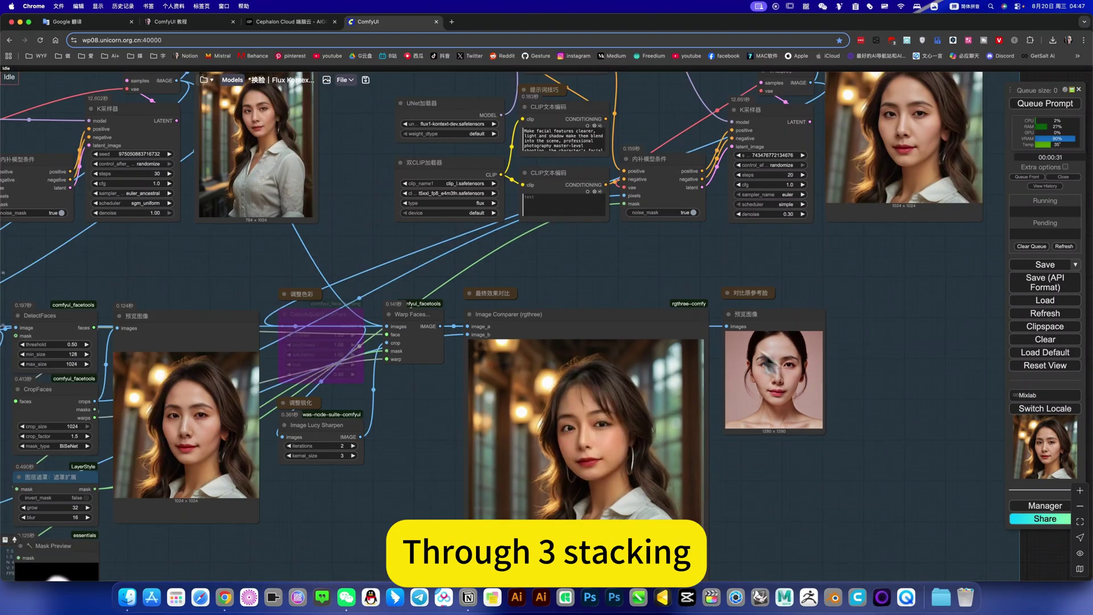
{"action": "scroll", "coordinate": [670, 285], "scroll_direction": "left", "scroll_amount": 5}
{"action": "scroll", "coordinate": [670, 285], "scroll_direction": "up", "scroll_amount": 2}
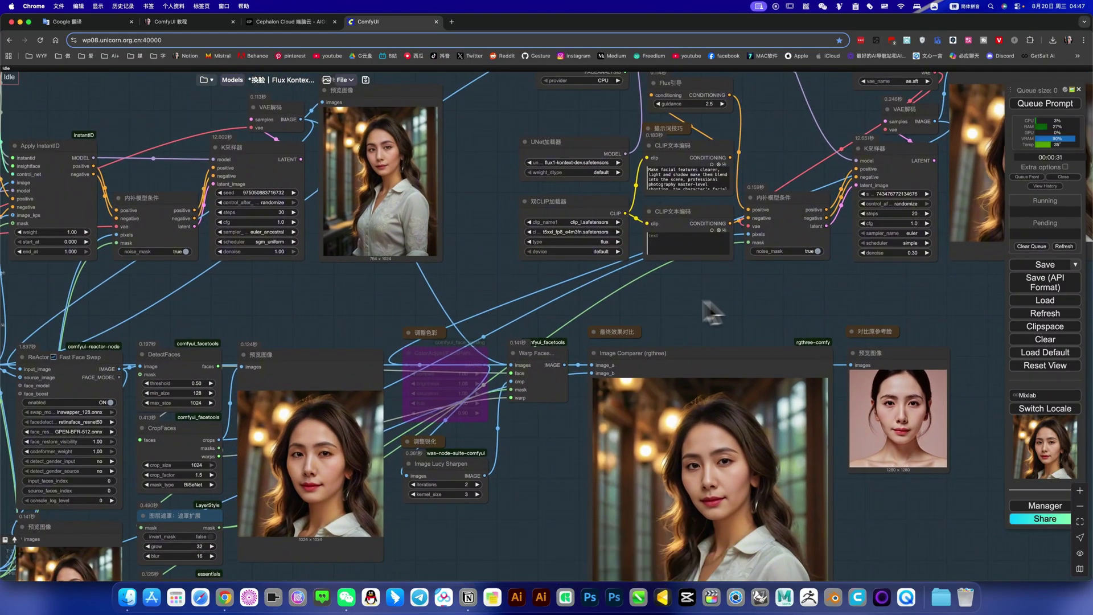
{"action": "left_click_drag", "start_coordinate": [480, 259], "coordinate": [619, 395]}
{"action": "scroll", "coordinate": [538, 293], "scroll_direction": "up", "scroll_amount": 10}
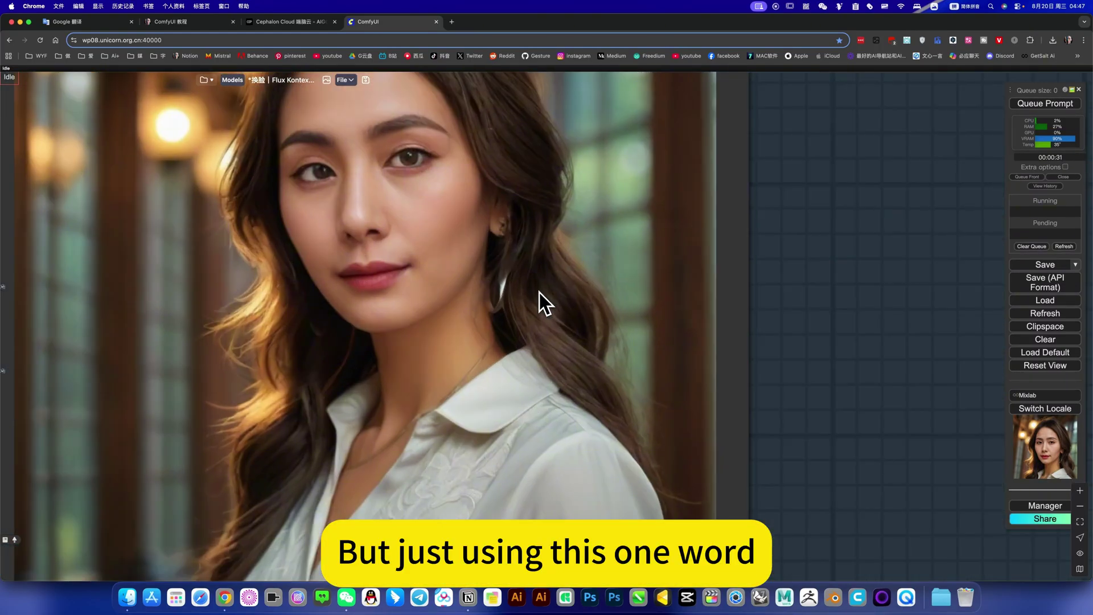
{"action": "scroll", "coordinate": [539, 293], "scroll_direction": "down", "scroll_amount": 1}
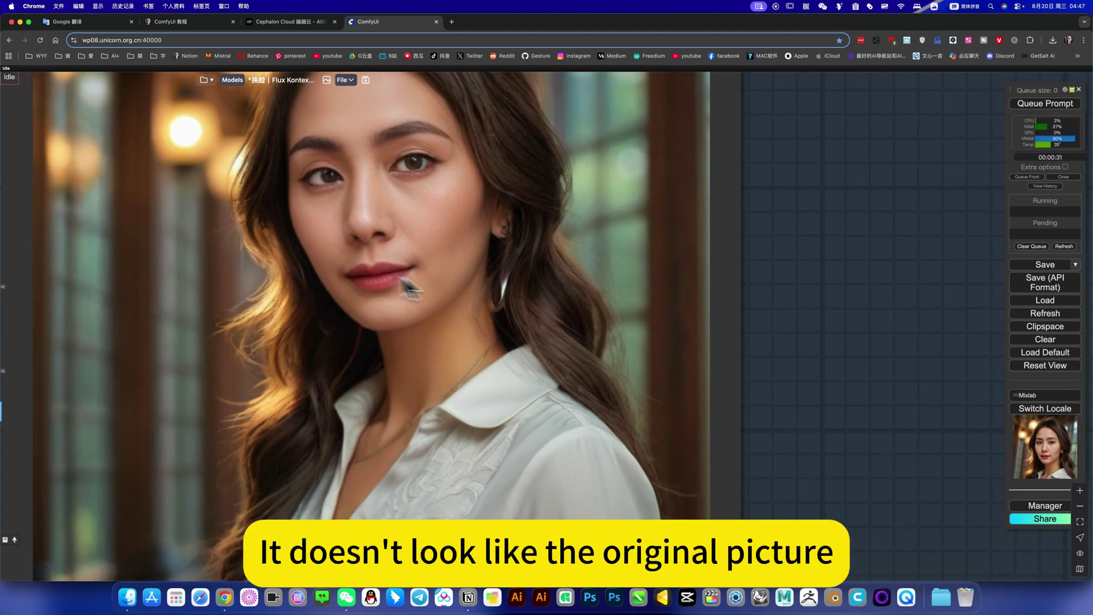
{"action": "scroll", "coordinate": [408, 325], "scroll_direction": "down", "scroll_amount": 5}
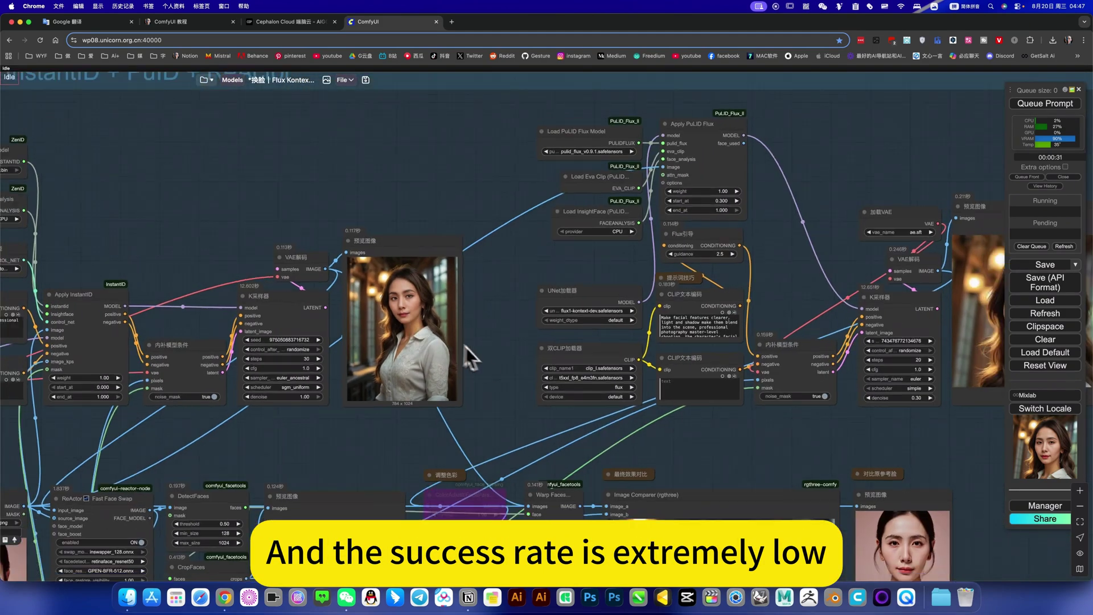
{"action": "left_click_drag", "start_coordinate": [495, 362], "coordinate": [508, 292]}
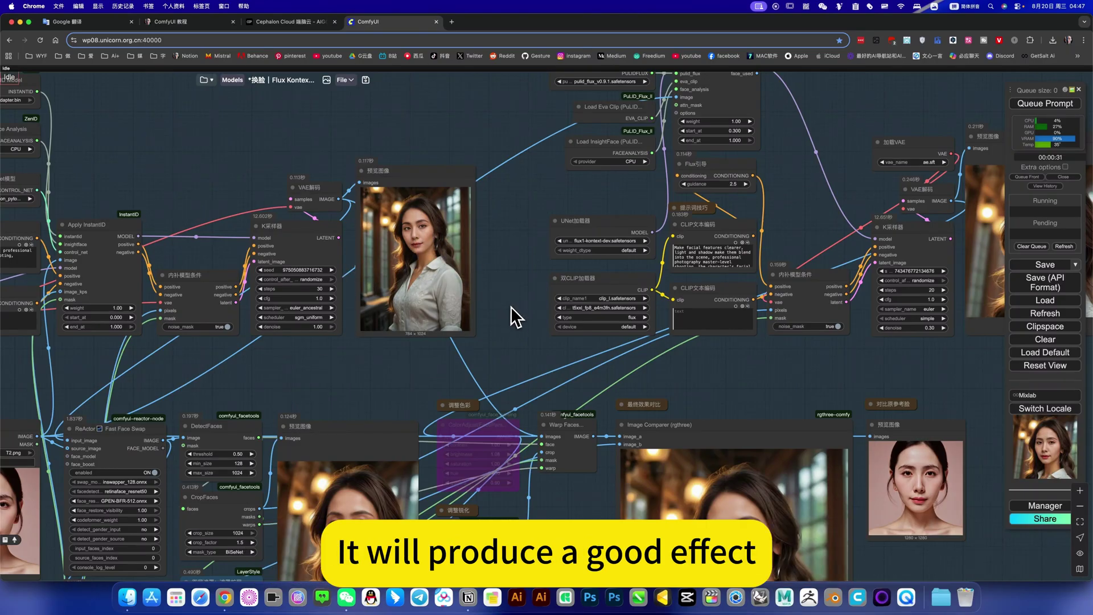
{"action": "left_click_drag", "start_coordinate": [510, 305], "coordinate": [512, 273]}
{"action": "scroll", "coordinate": [512, 273], "scroll_direction": "down", "scroll_amount": 5}
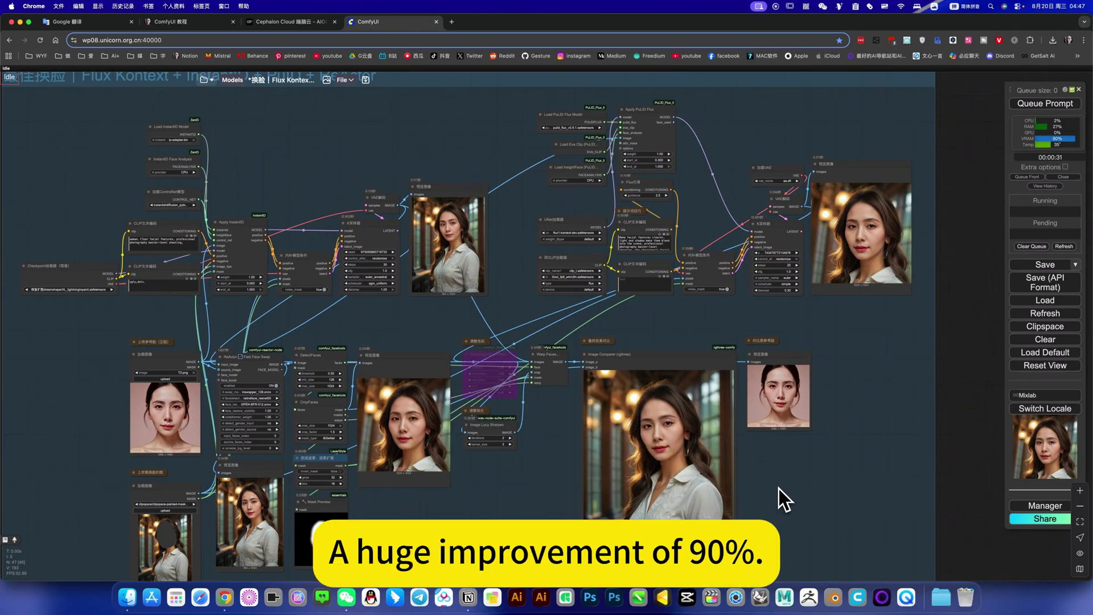
{"action": "left_click_drag", "start_coordinate": [790, 494], "coordinate": [812, 470]}
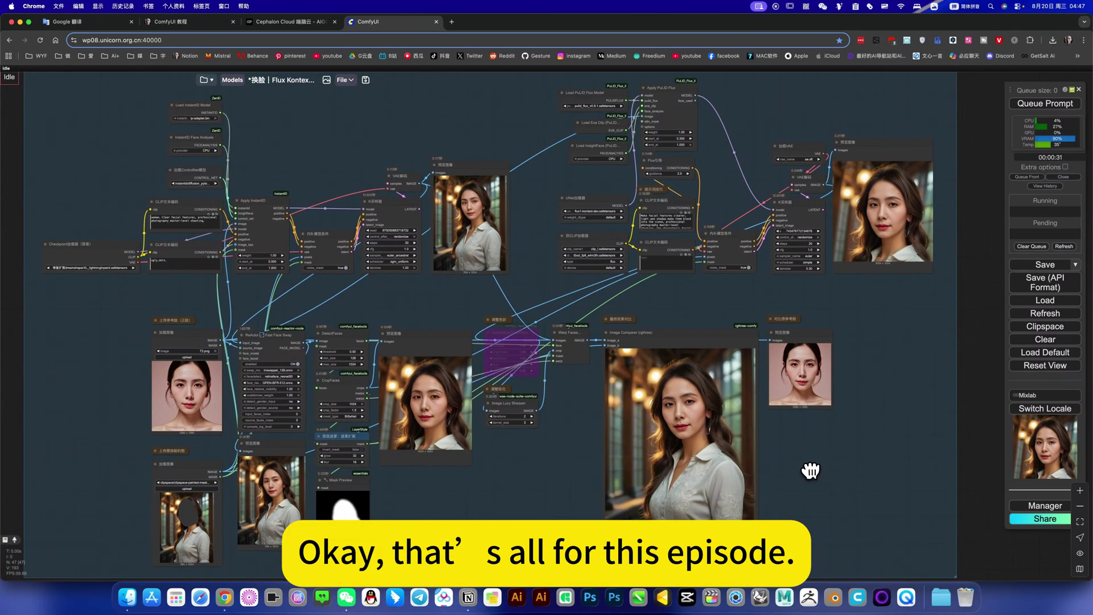